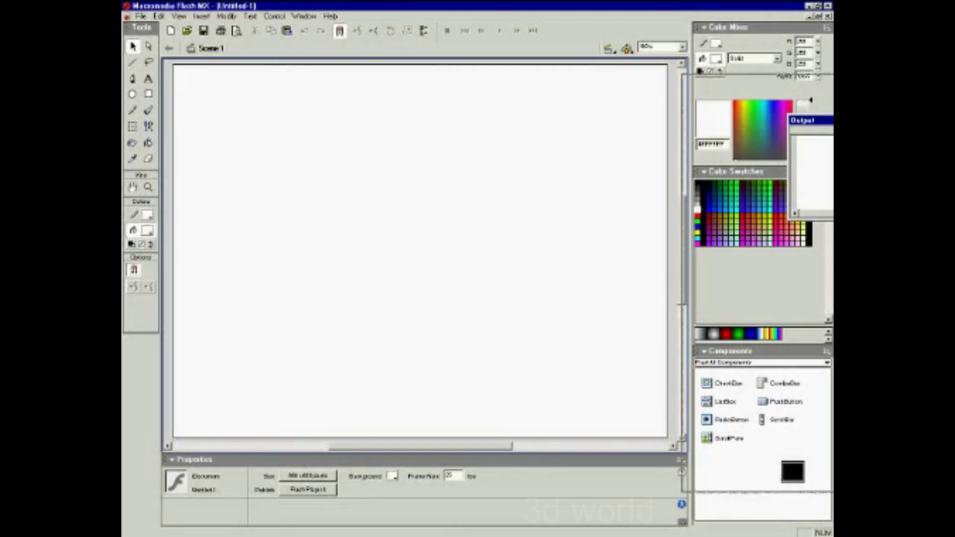
- Show the Timeline and turn on the grid over the empty stage
key("ctrl+alt+t")
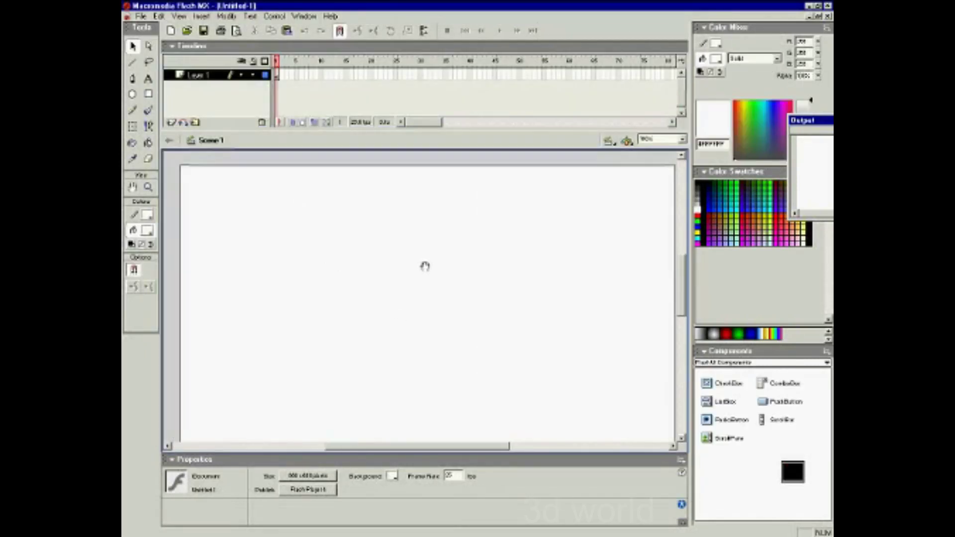
left_click(180, 17)
mouse_move(188, 164)
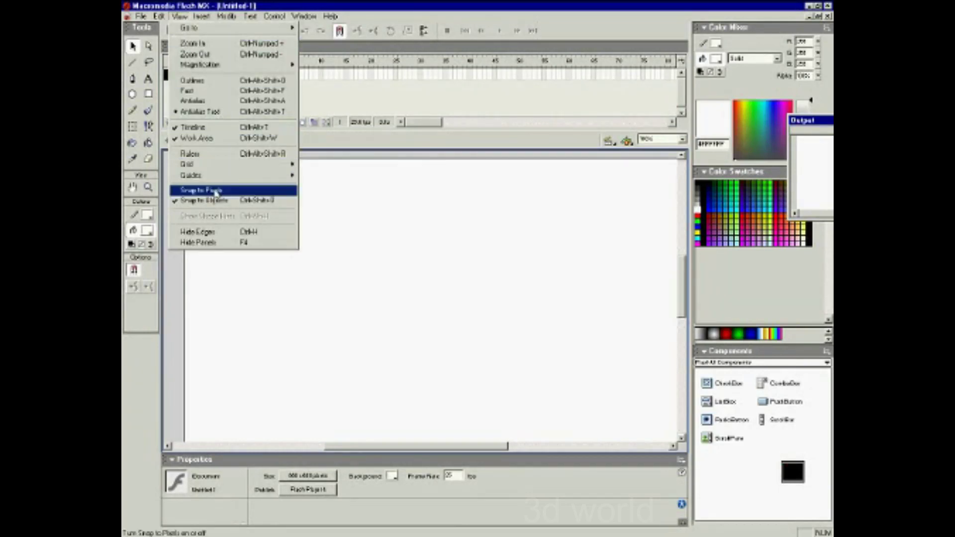
left_click(304, 165)
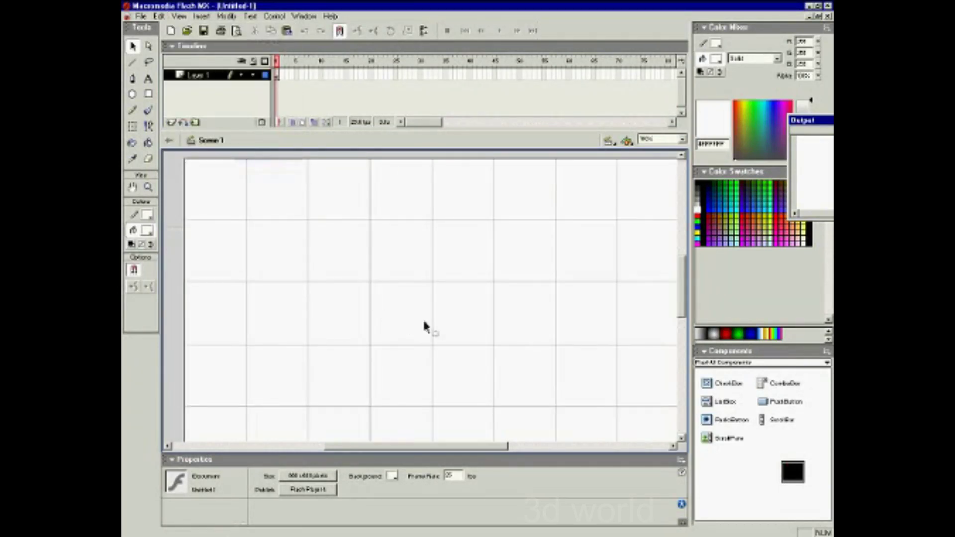
mouse_move(469, 320)
left_mouse_down()
mouse_move(458, 297)
mouse_move(480, 313)
left_mouse_up()
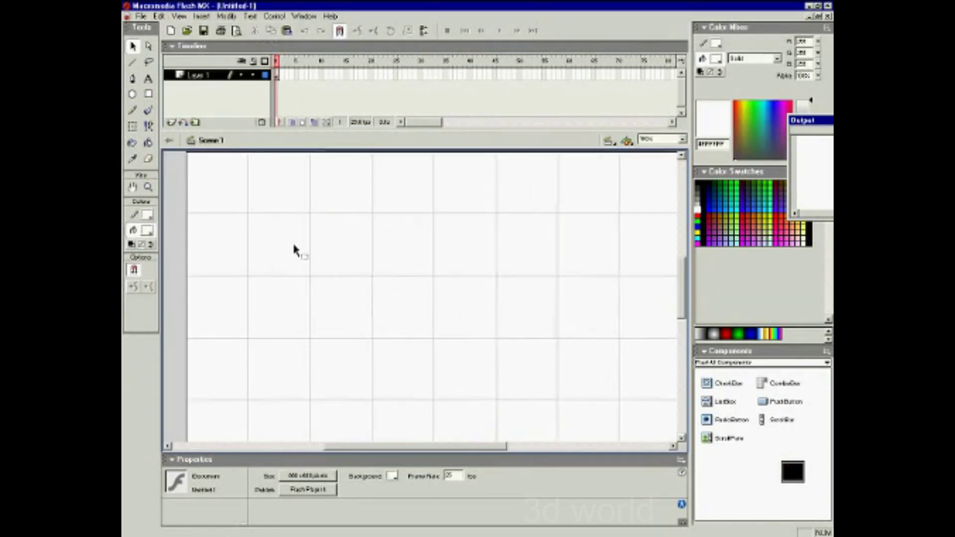
left_click(132, 94)
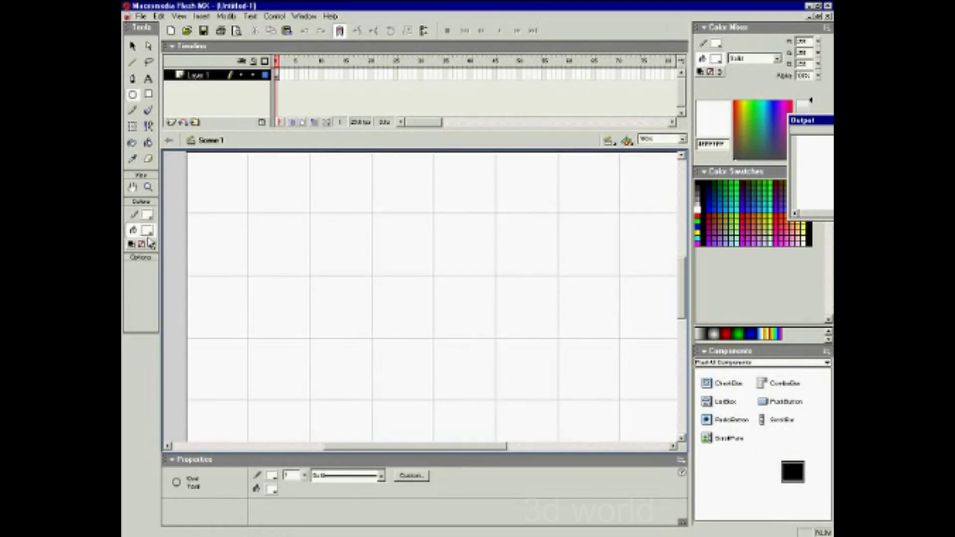
- Set the stroke colour to red and the fill to none
left_click(147, 217)
left_click(132, 279)
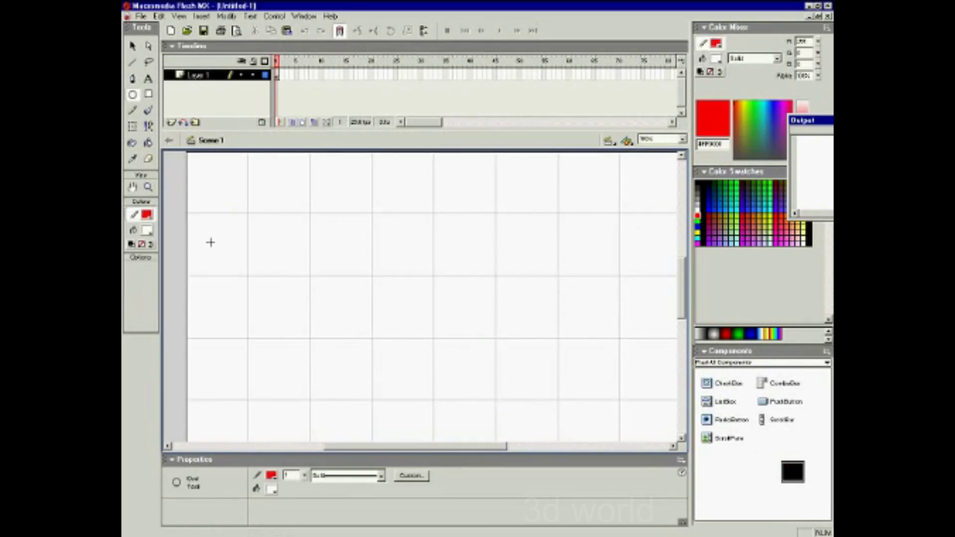
left_click(147, 230)
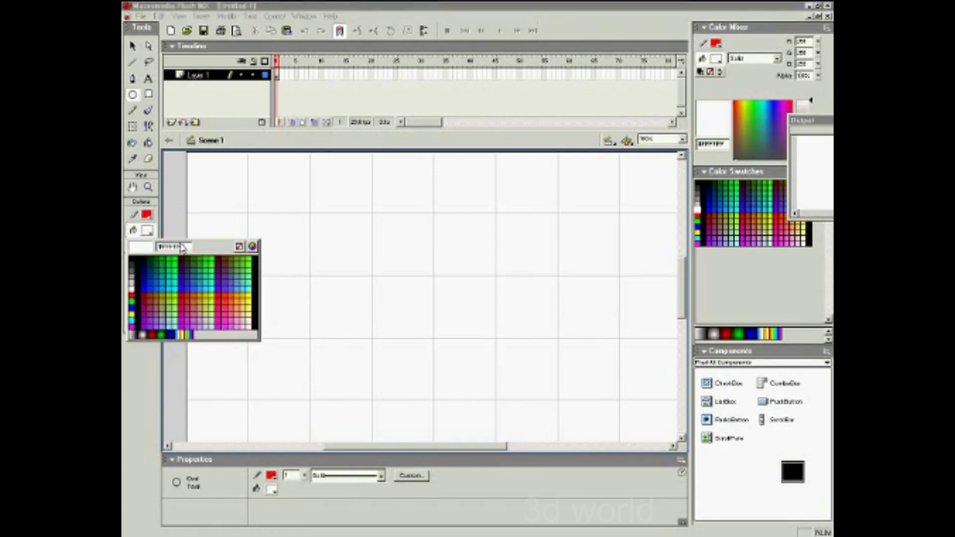
left_click(251, 246)
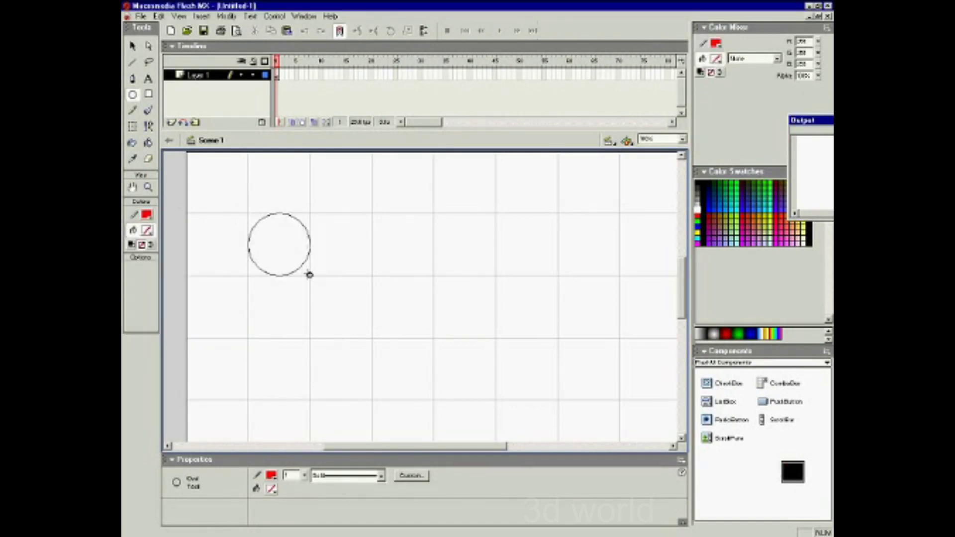
- Draw six circles in two staggered rows of three
left_click_drag(263, 229, 311, 273)
left_click_drag(334, 207, 395, 264)
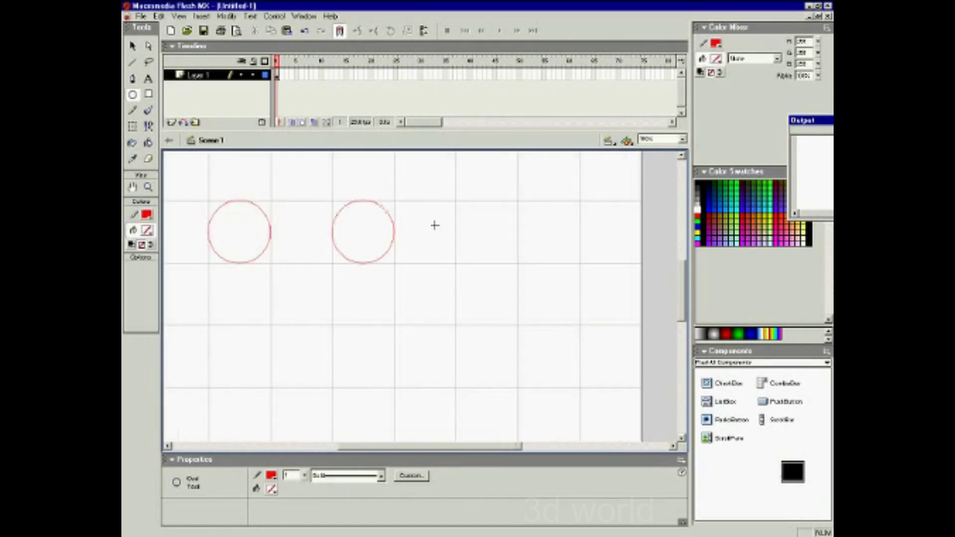
left_click_drag(456, 202, 517, 263)
left_click_drag(312, 253, 371, 312)
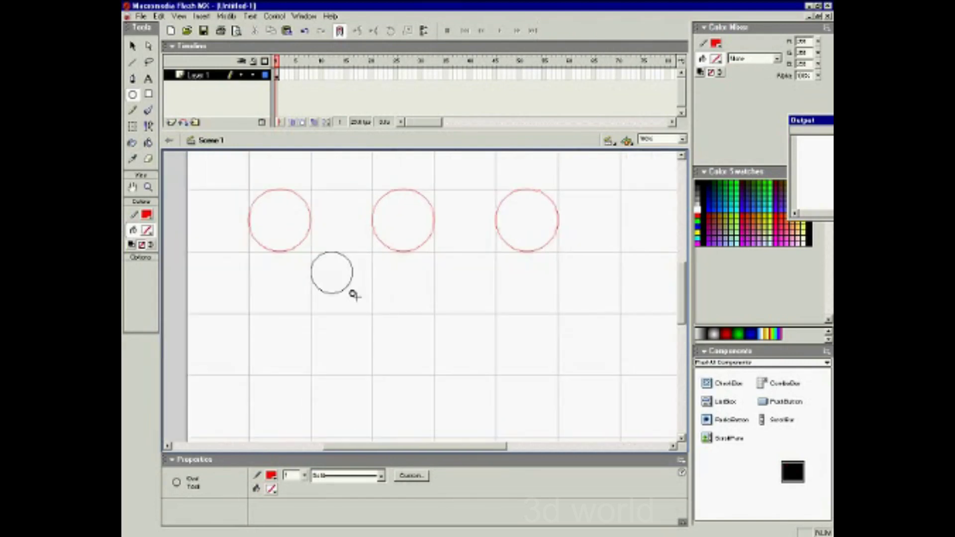
left_click_drag(434, 252, 496, 315)
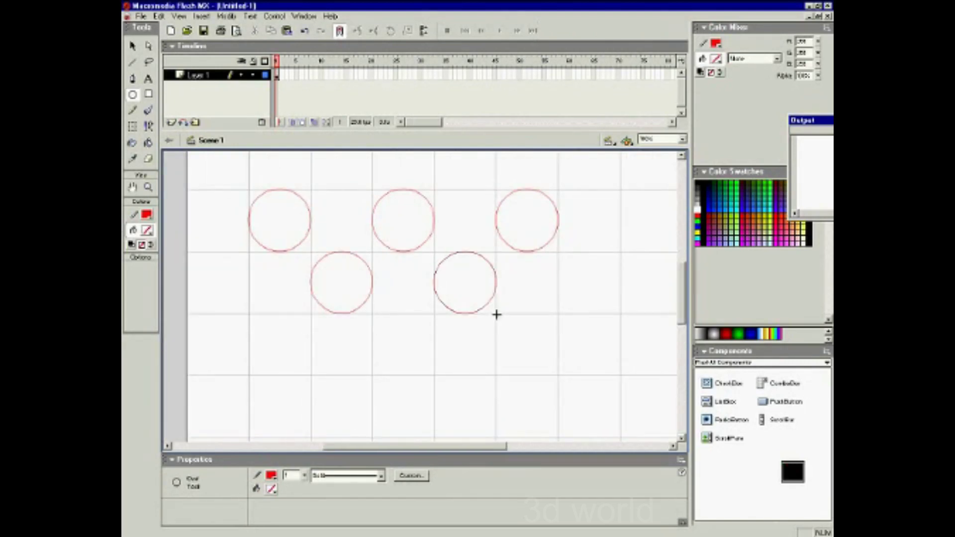
left_click_drag(557, 252, 620, 314)
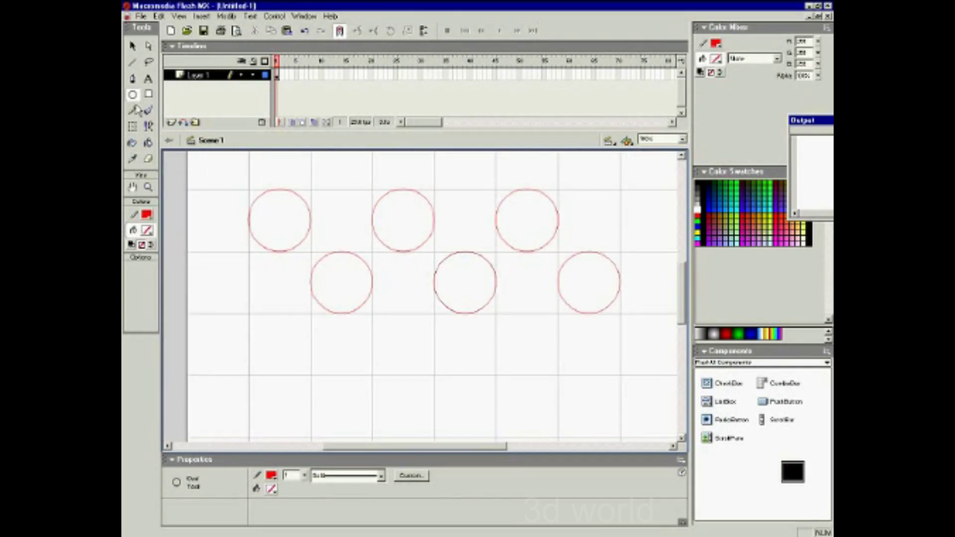
left_click(132, 143)
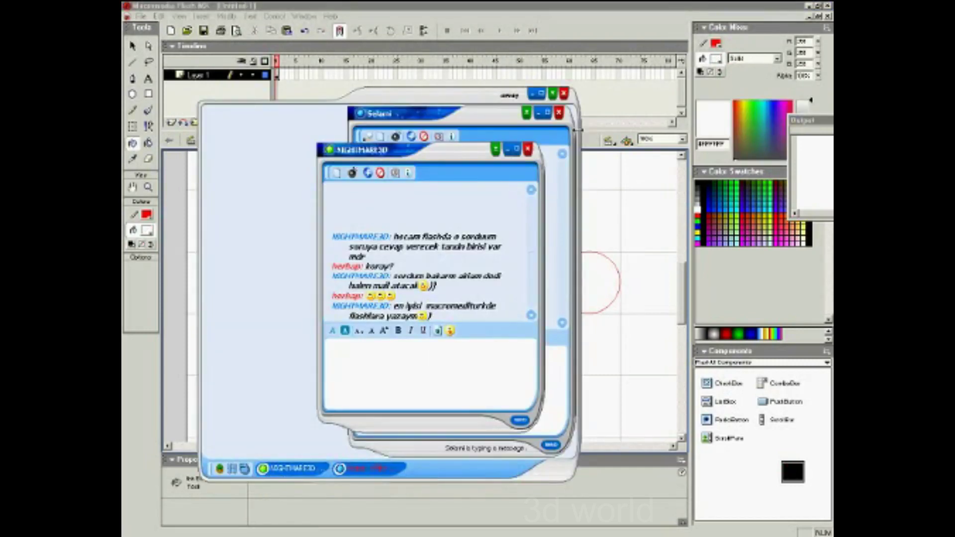
- Hide the chat windows covering the Flash stage
left_click(533, 95)
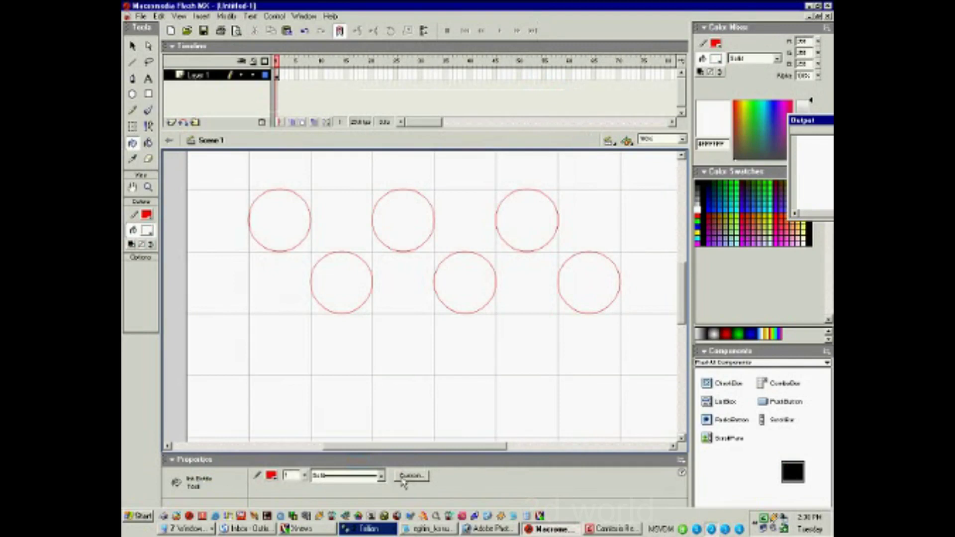
left_click(368, 529)
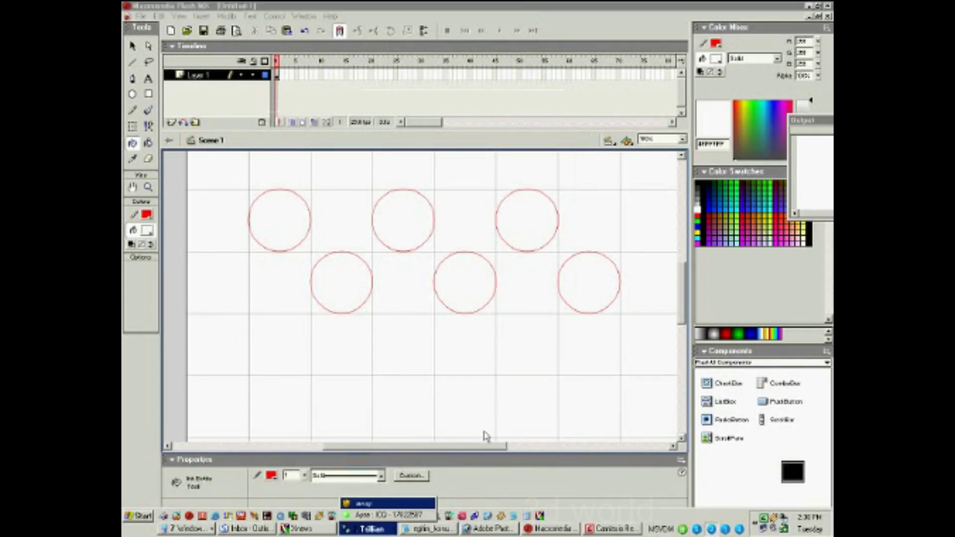
left_click(384, 514)
left_click(544, 95)
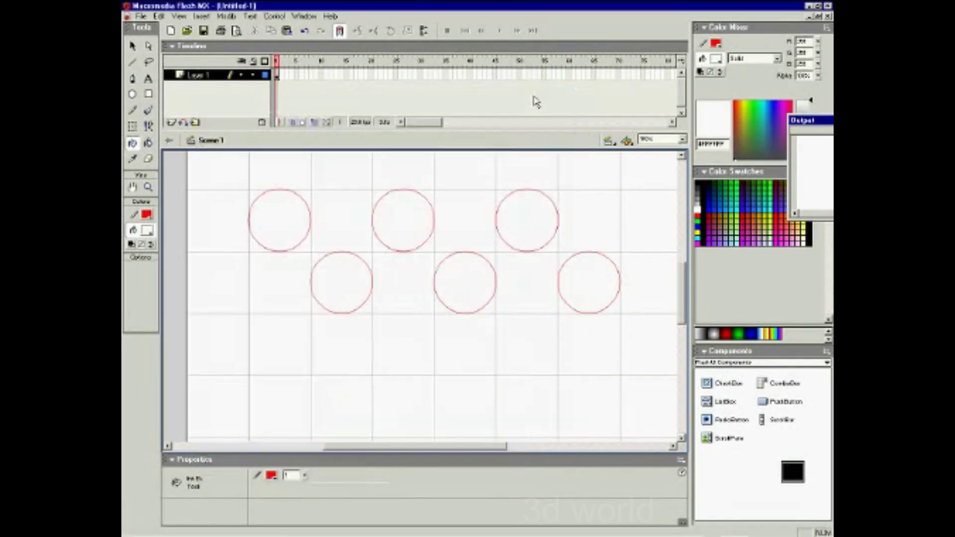
- Set a custom stroke style: Ragged type, Solid pattern, thickness 10, with wave options
left_click(405, 476)
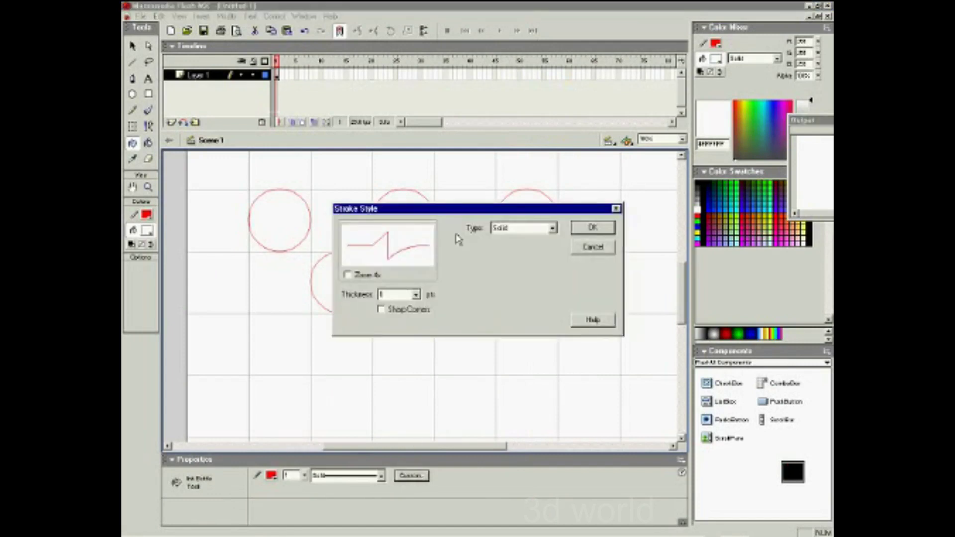
left_click_drag(446, 214, 474, 316)
left_click(550, 330)
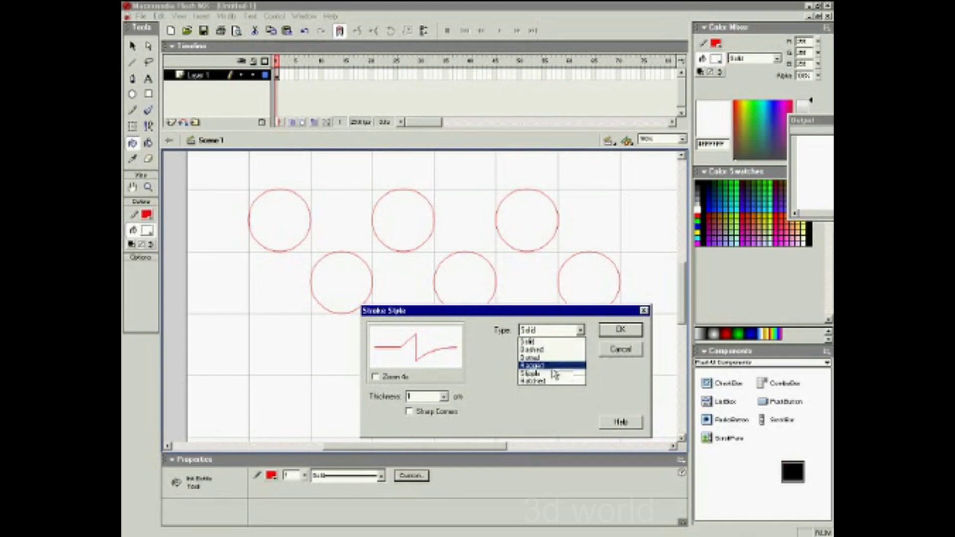
left_click(554, 368)
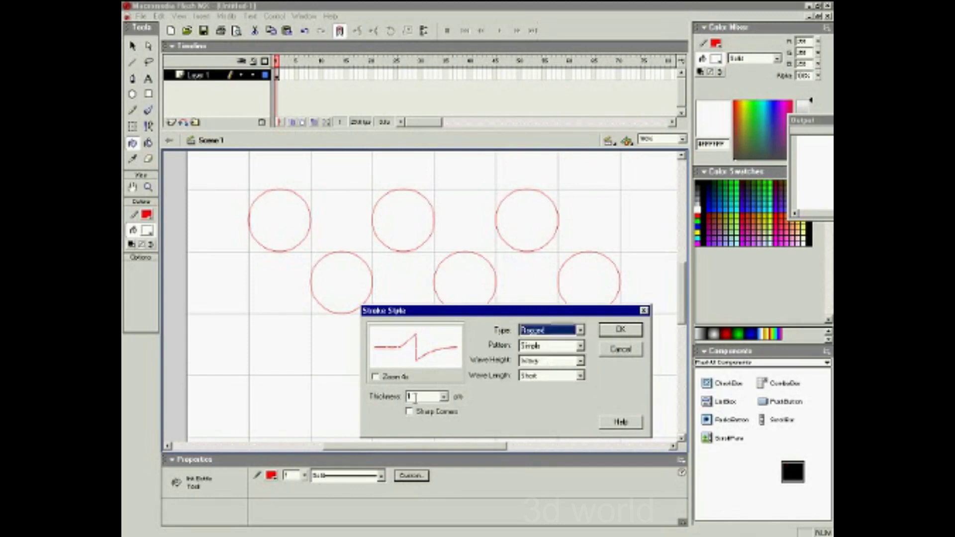
left_click(557, 352)
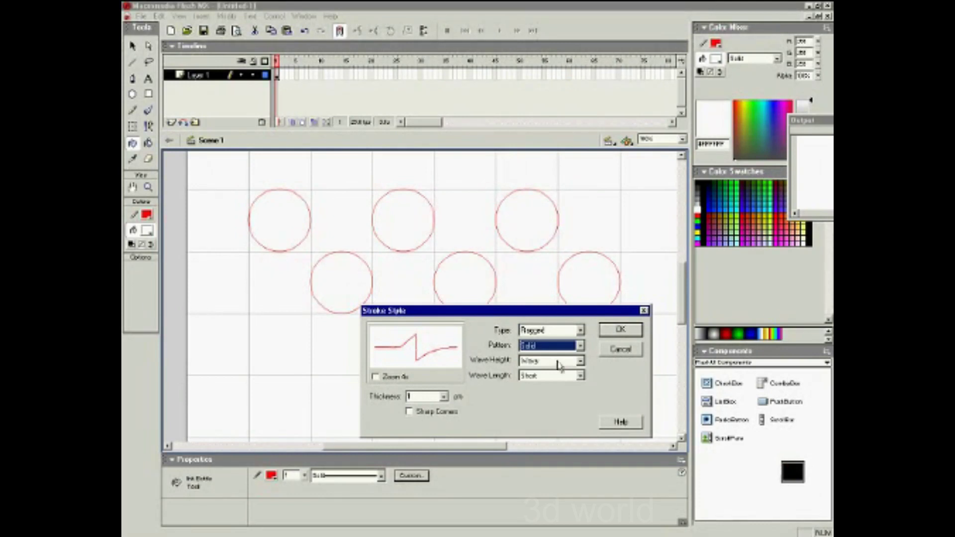
double_click(432, 398)
type("10")
key("Tab")
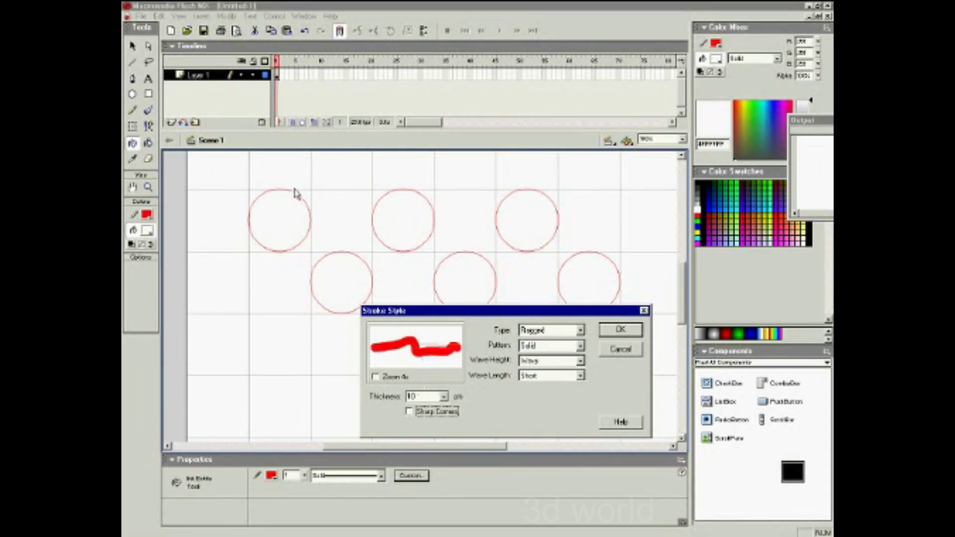
left_click(563, 361)
left_click(552, 379)
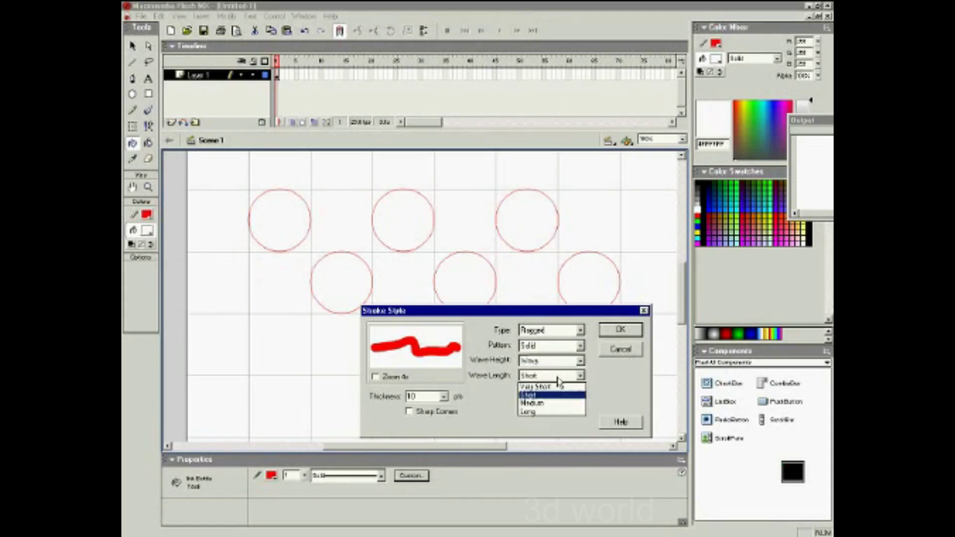
left_click(553, 362)
left_click(536, 387)
- Confirm the style and apply the 10-pt ragged red stroke to all six circles
left_click(619, 330)
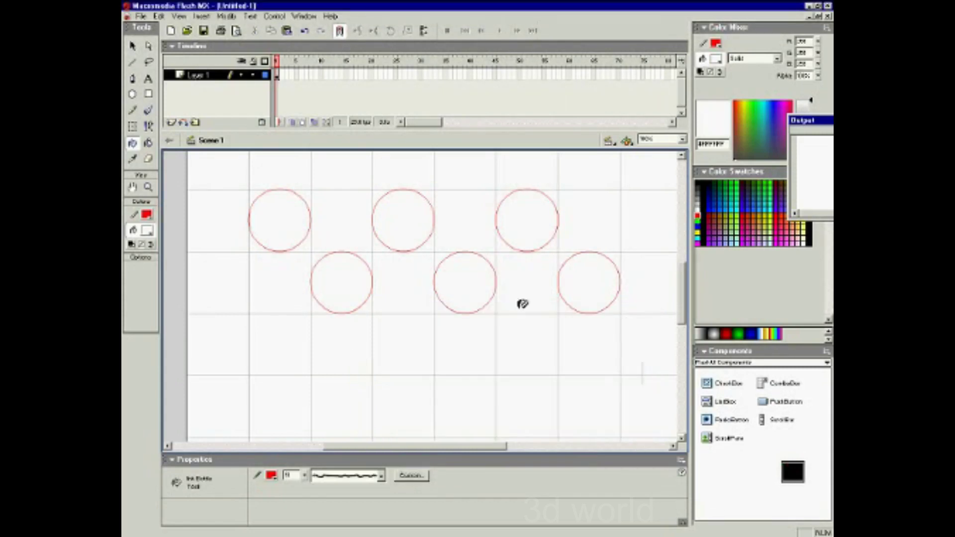
left_click(290, 247)
left_click(386, 247)
left_click(515, 243)
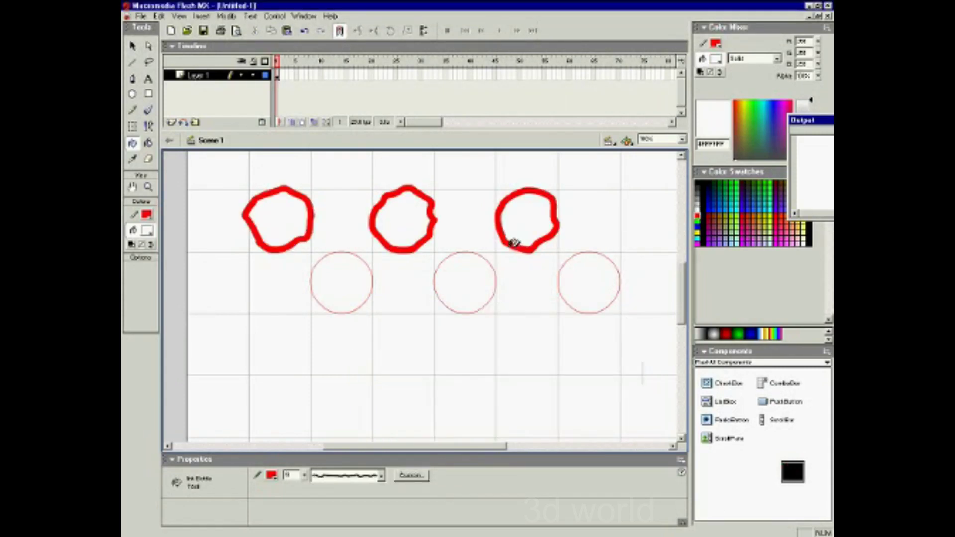
left_click(363, 256)
left_click(460, 259)
left_click(570, 258)
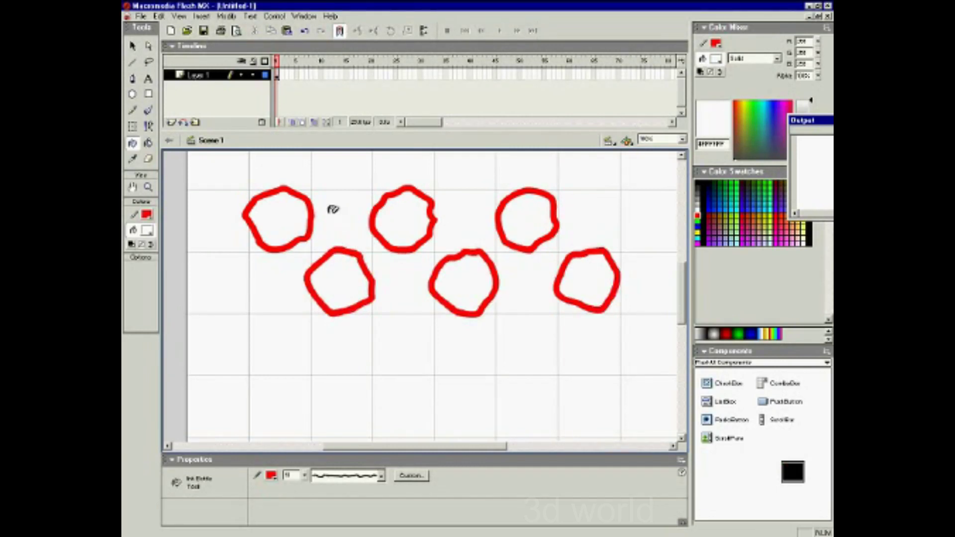
left_click(132, 45)
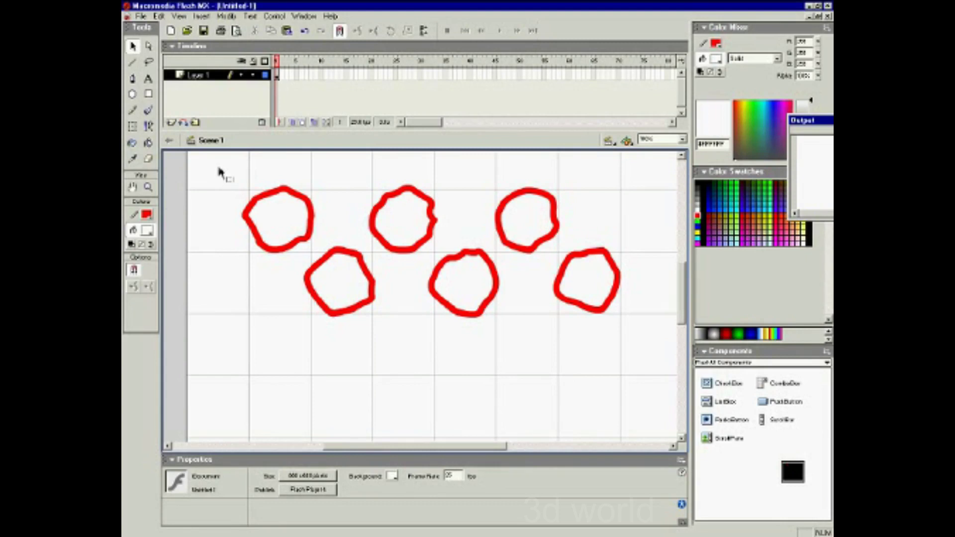
- Select all six circles and convert their lines to fills, then deselect
left_click_drag(219, 171, 655, 371)
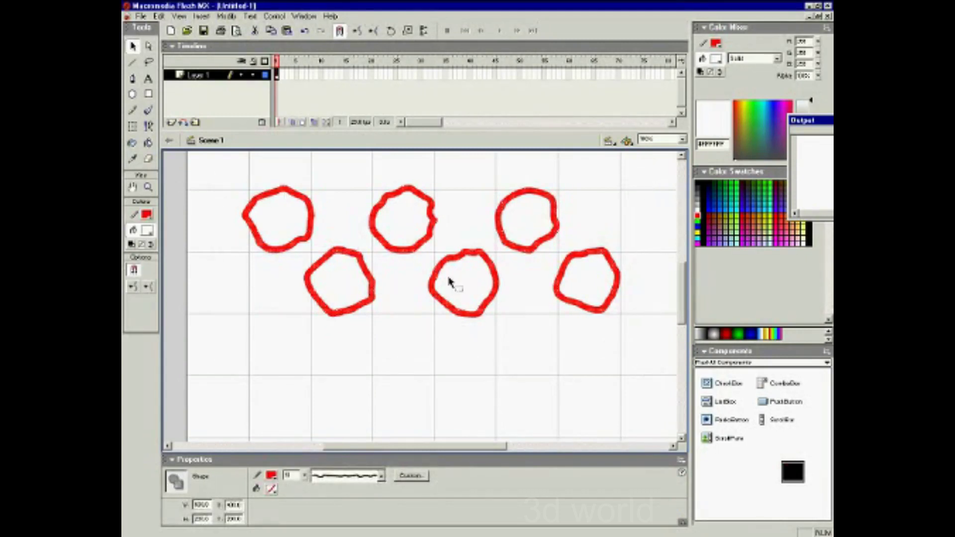
left_click(228, 16)
mouse_move(237, 96)
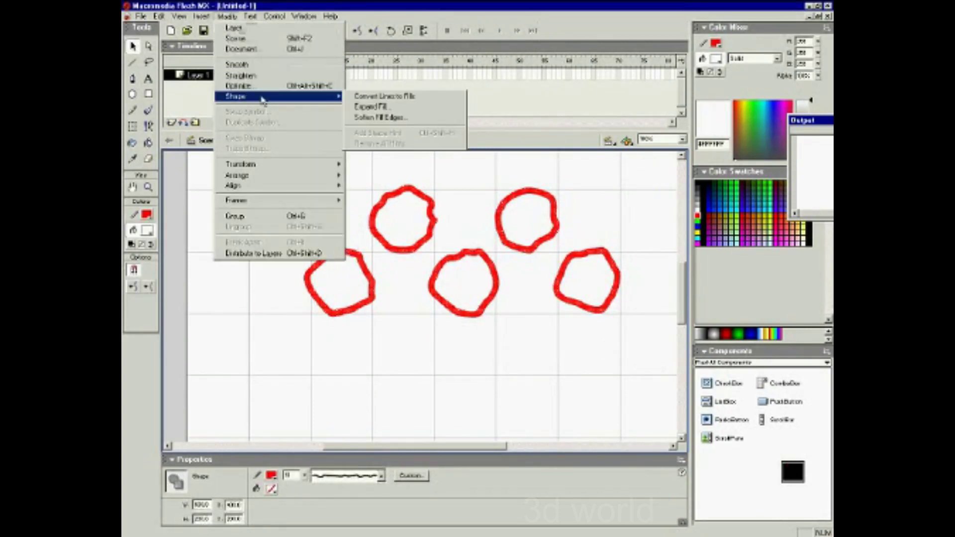
left_click(357, 96)
left_click(334, 216)
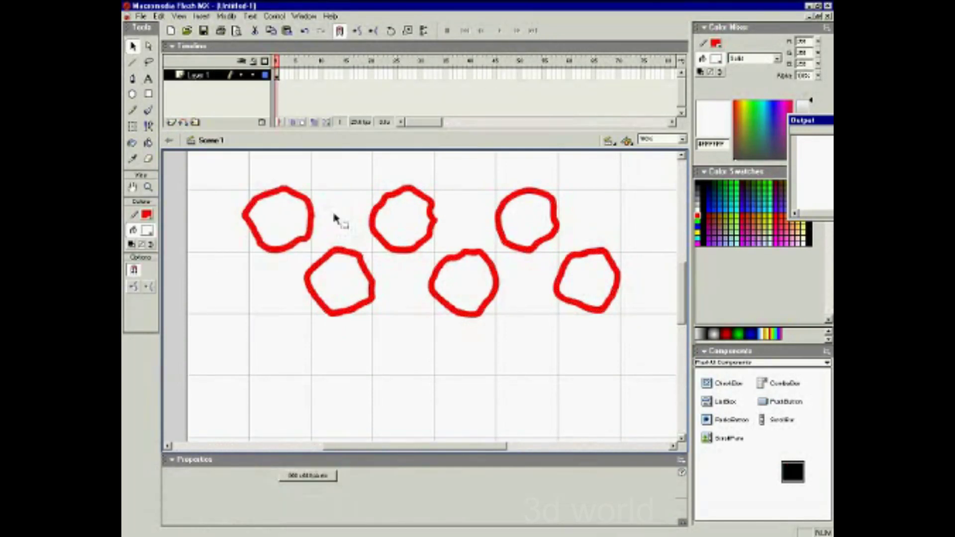
left_click(288, 208)
- Undo an accidental spike pulled from the first circle's top
left_click_drag(297, 193, 299, 175)
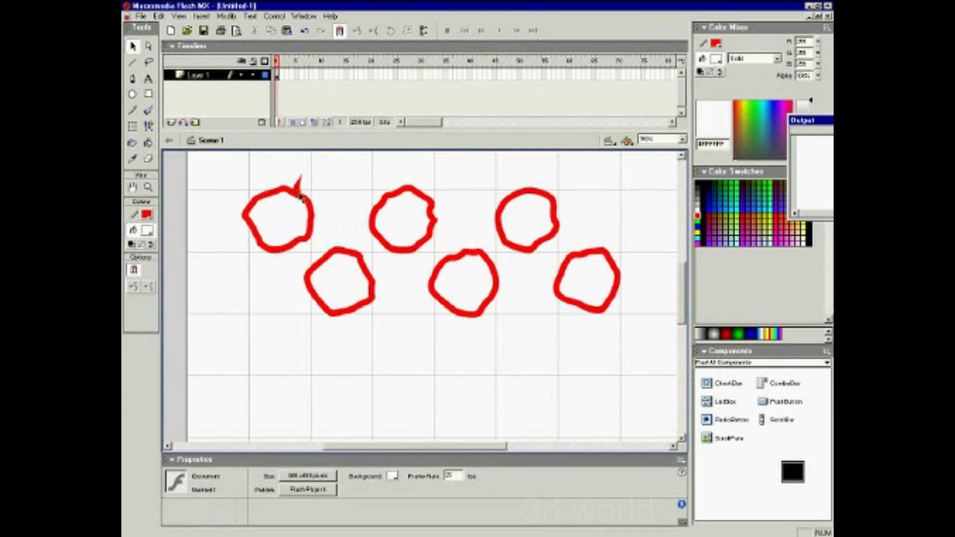
left_click(159, 16)
left_click(160, 16)
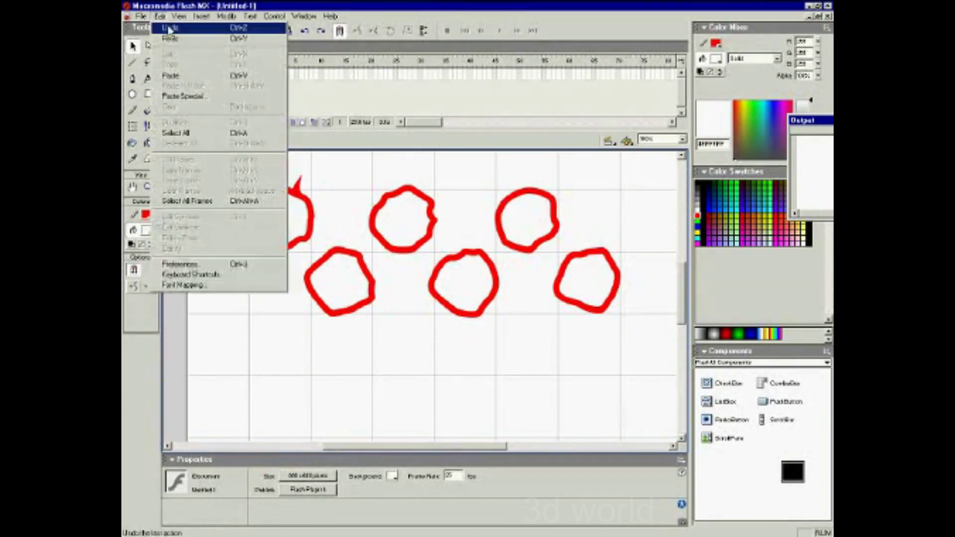
scroll(351, 204, "up", 2)
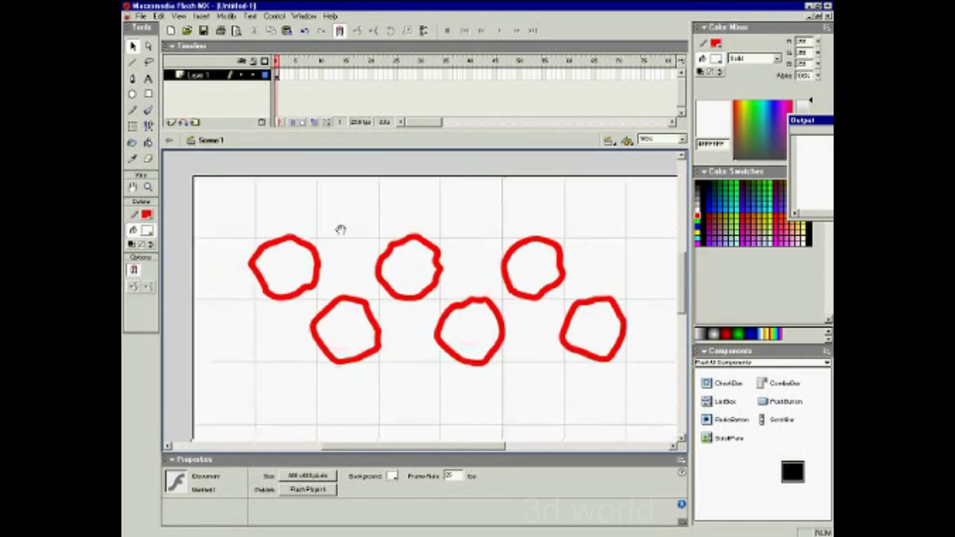
- Group each of the three top-row circles separately
left_click(313, 243)
right_click(311, 242)
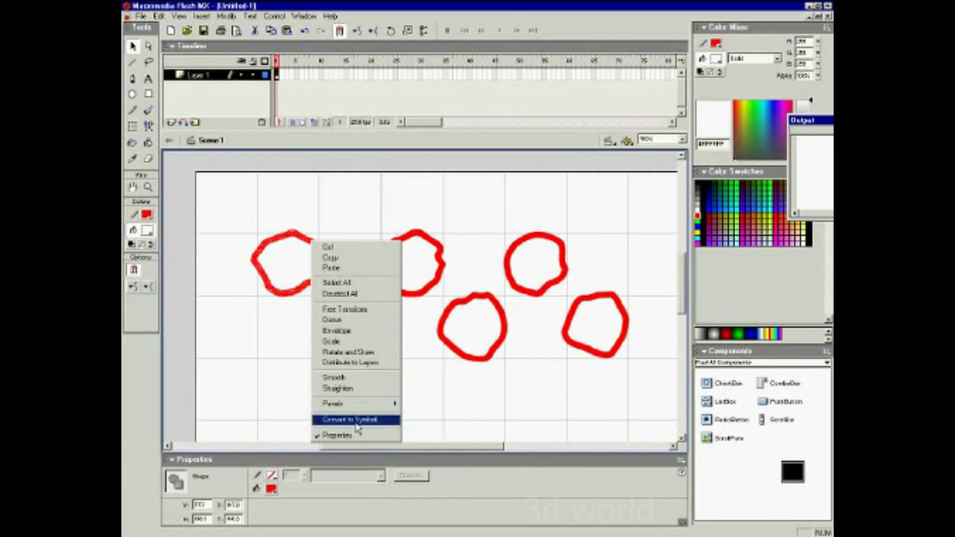
left_click(227, 16)
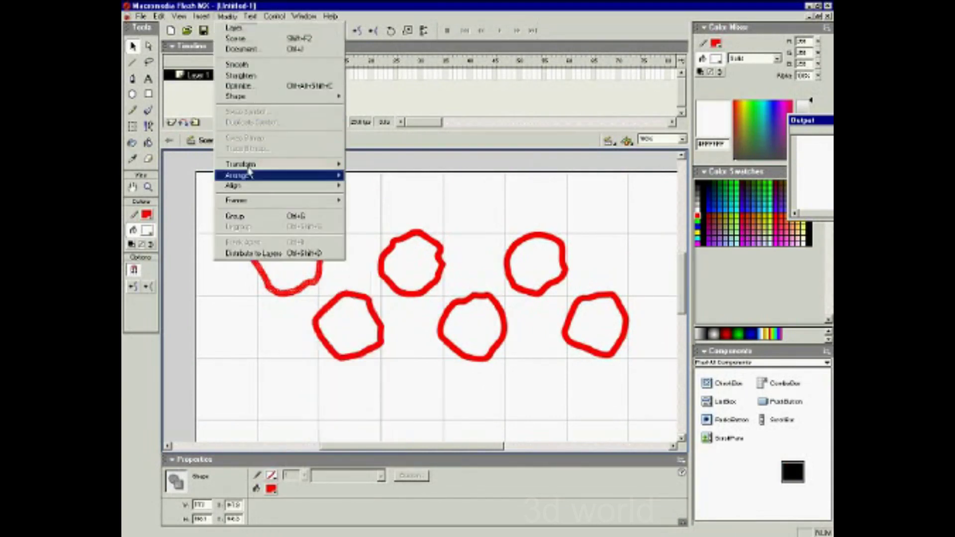
left_click(253, 217)
left_click(420, 245)
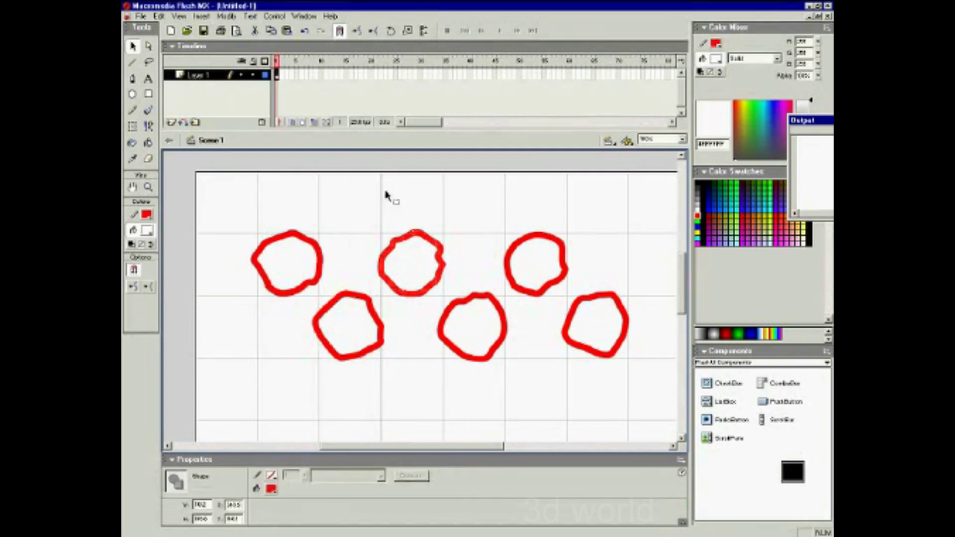
left_click(227, 16)
left_click(253, 215)
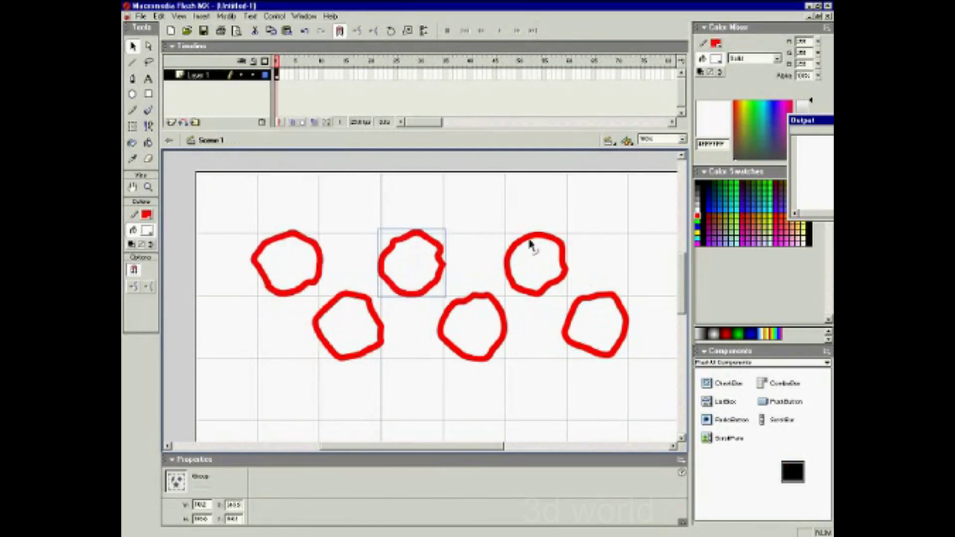
left_click(237, 17)
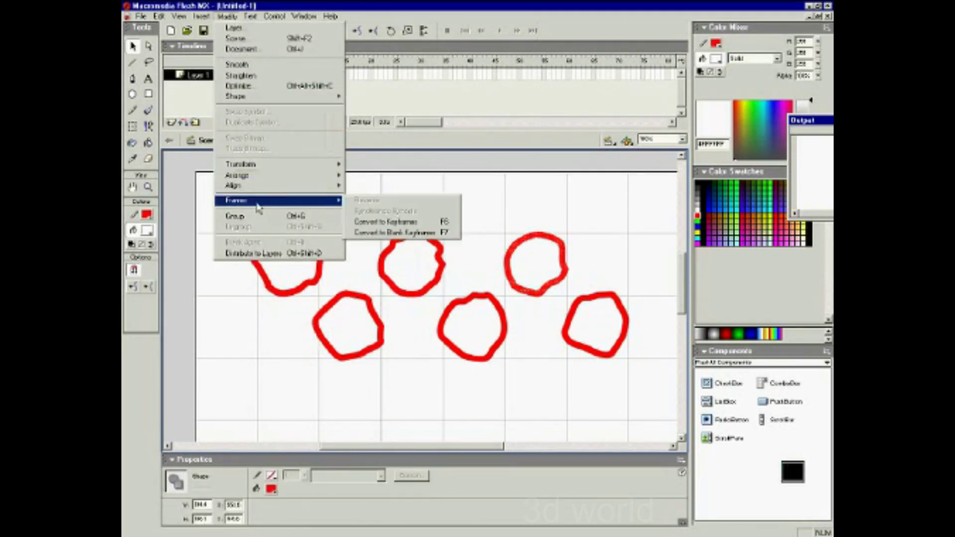
left_click(255, 215)
- Group each of the three bottom-row circles separately and deselect
left_click(356, 306)
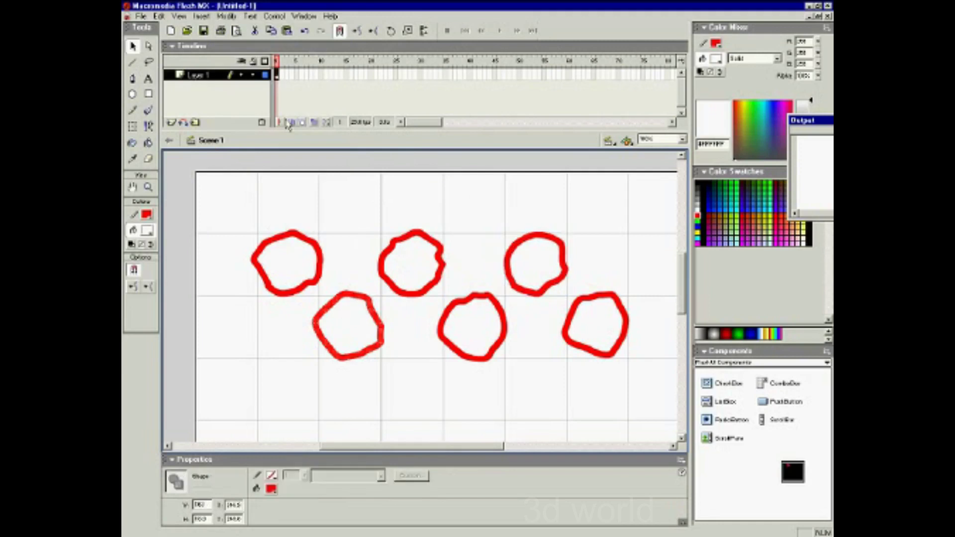
left_click(227, 16)
left_click(255, 215)
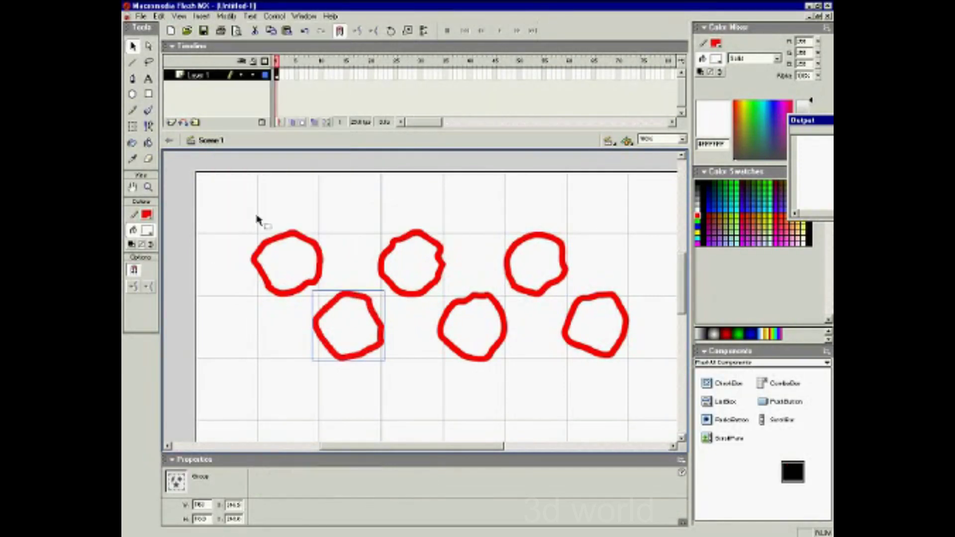
left_click(459, 301)
left_click(237, 15)
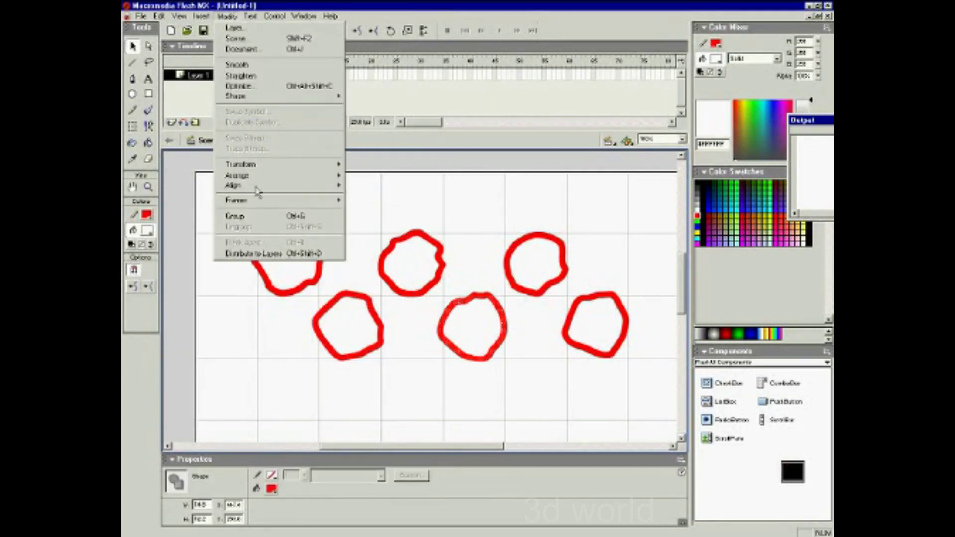
left_click(255, 215)
left_click(582, 301)
left_click(227, 16)
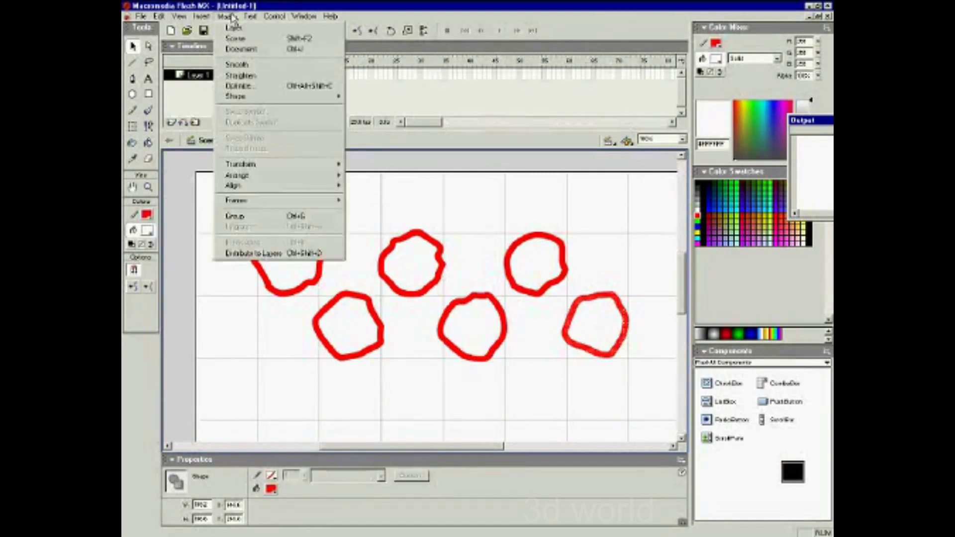
left_click(263, 215)
left_click(360, 227)
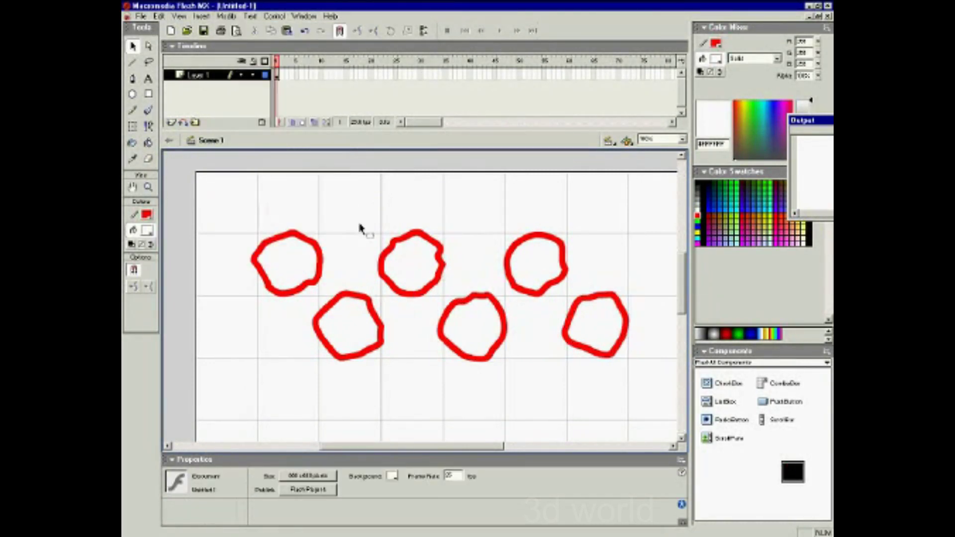
left_click_drag(436, 335, 424, 274)
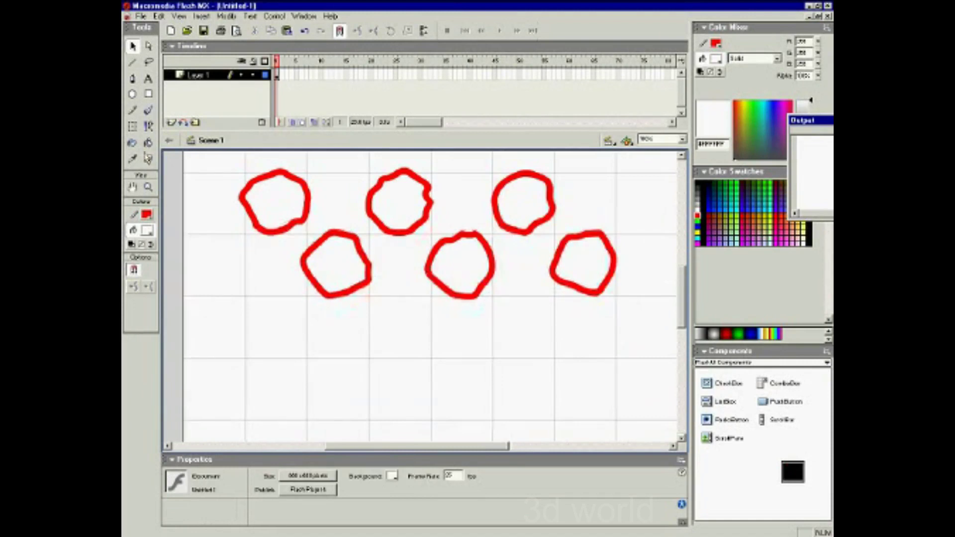
- Draw a seventh unfilled, solid-stroked red circle below the rows and select it
left_click(133, 143)
left_click(348, 476)
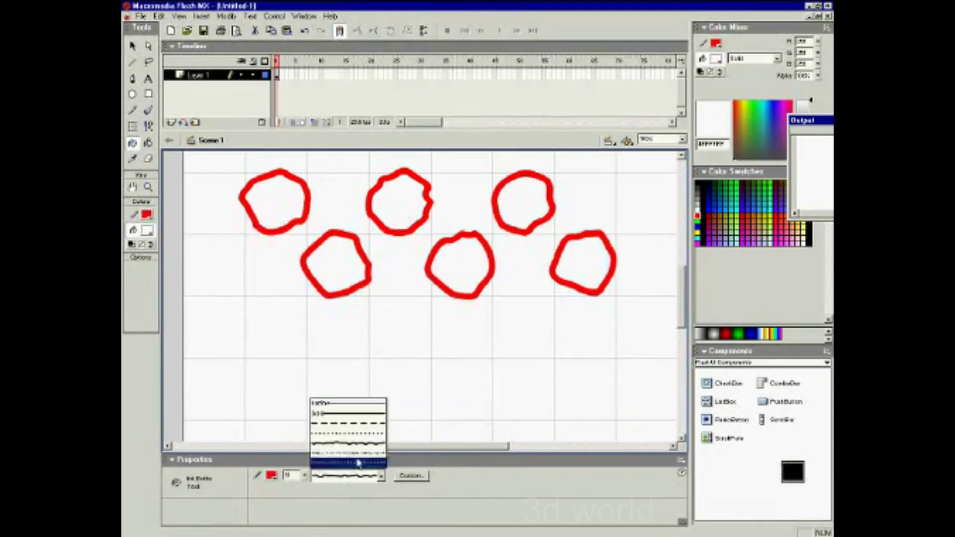
left_click(348, 414)
left_click(133, 94)
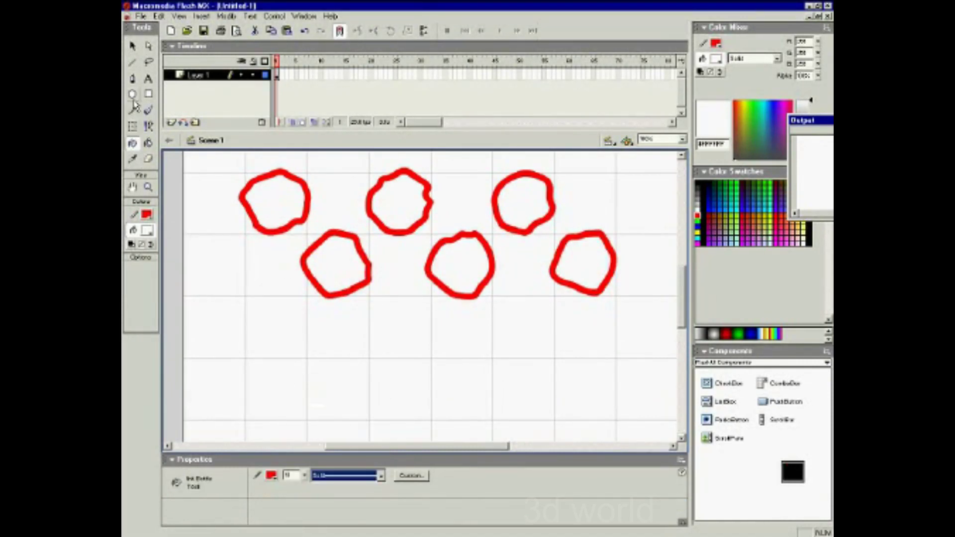
left_click(141, 244)
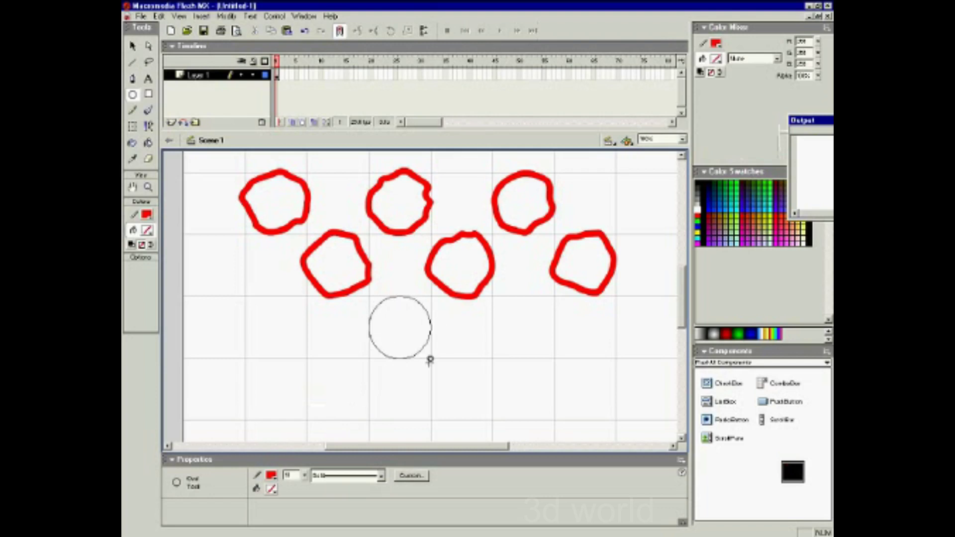
left_click_drag(367, 295, 429, 362)
key("v")
left_click(412, 361)
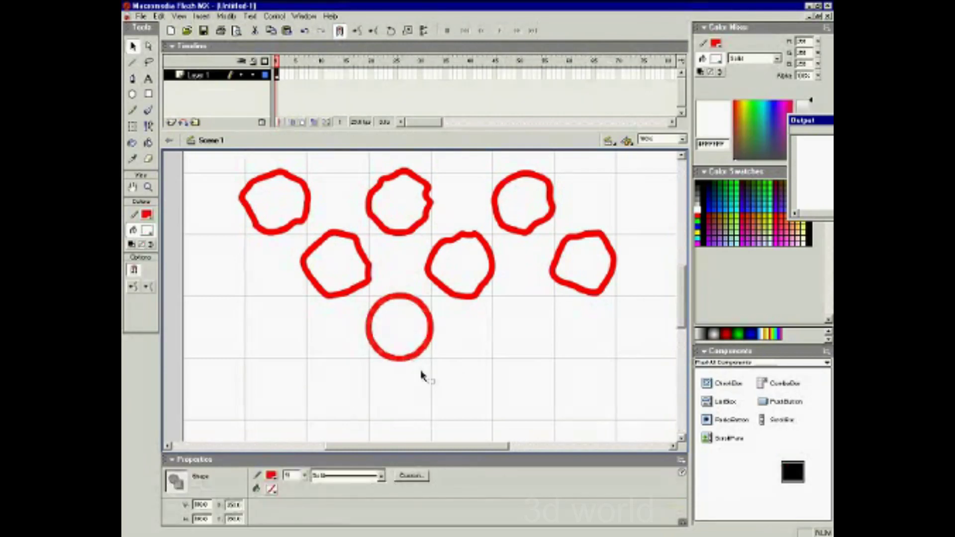
- Toggle the layer's outline view on and off and check the bottom circle
left_click(228, 17)
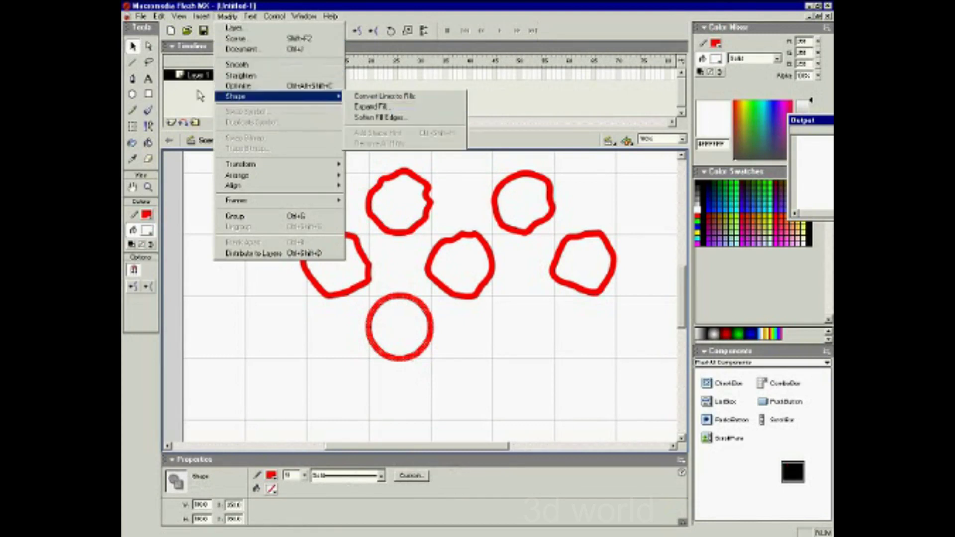
left_click(227, 105)
left_click(265, 75)
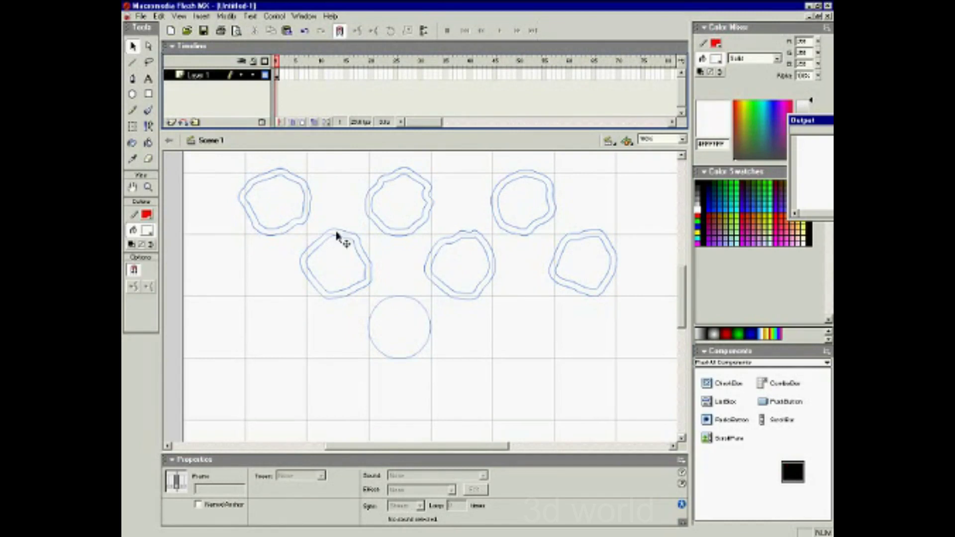
left_click(265, 75)
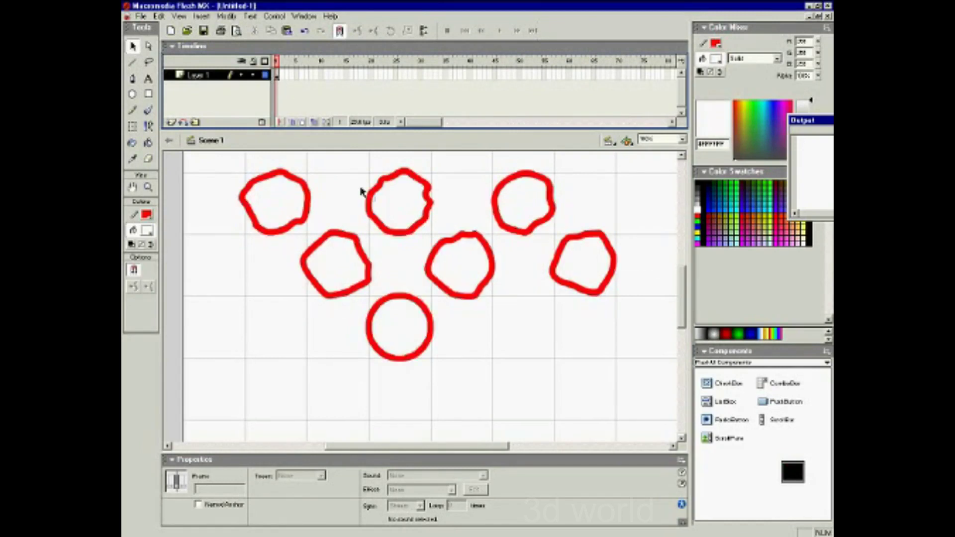
left_click(397, 303)
left_click(416, 361)
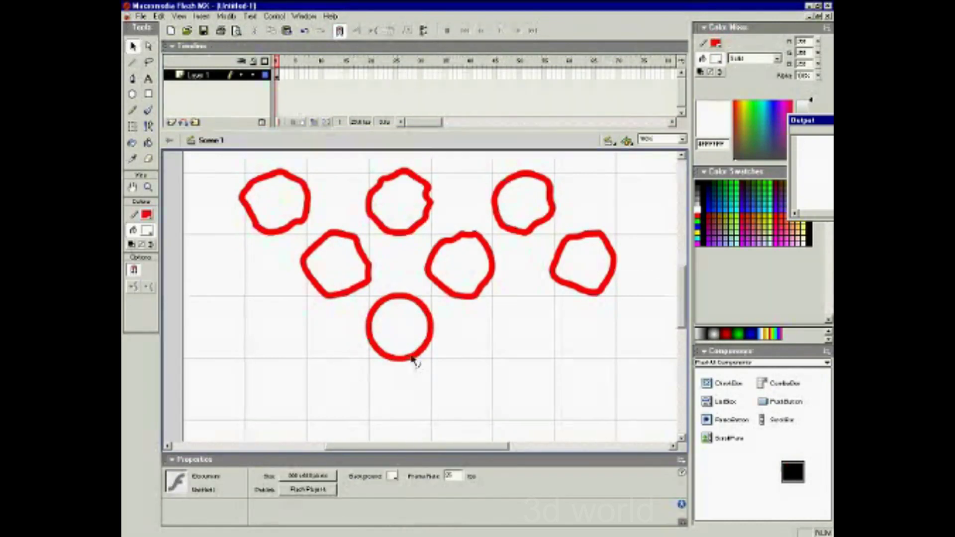
- Undo a teardrop distortion of the bottom circle and reselect its outline
left_click_drag(427, 348, 440, 393)
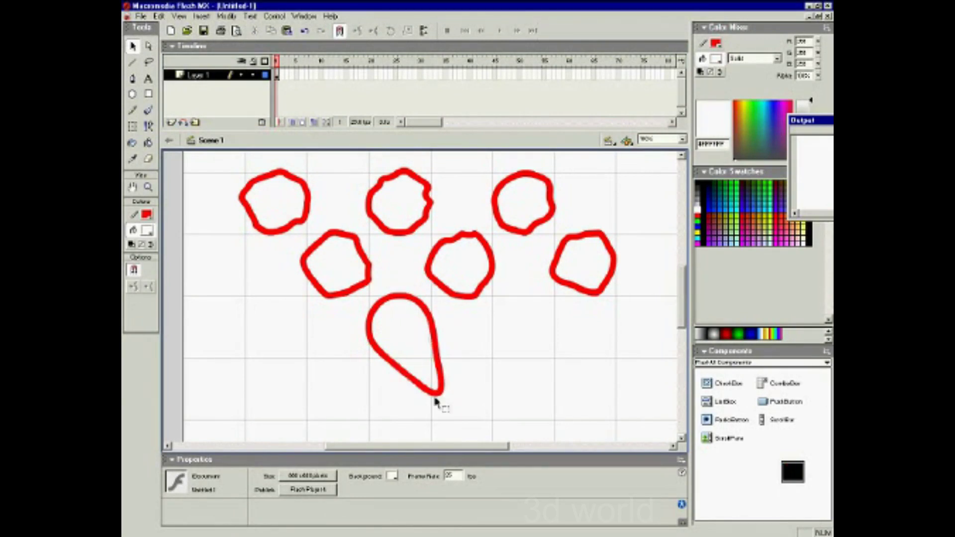
left_click(305, 32)
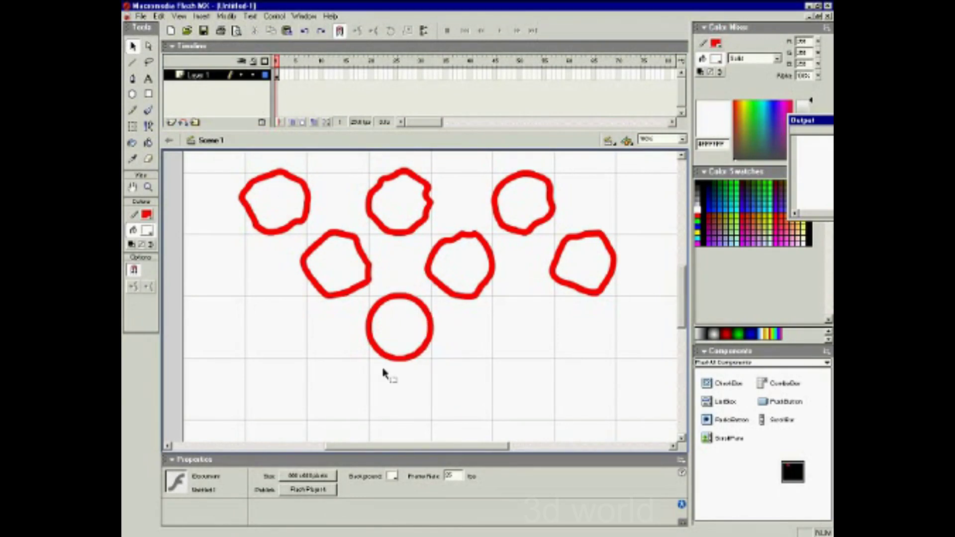
left_click(406, 360)
left_click(228, 16)
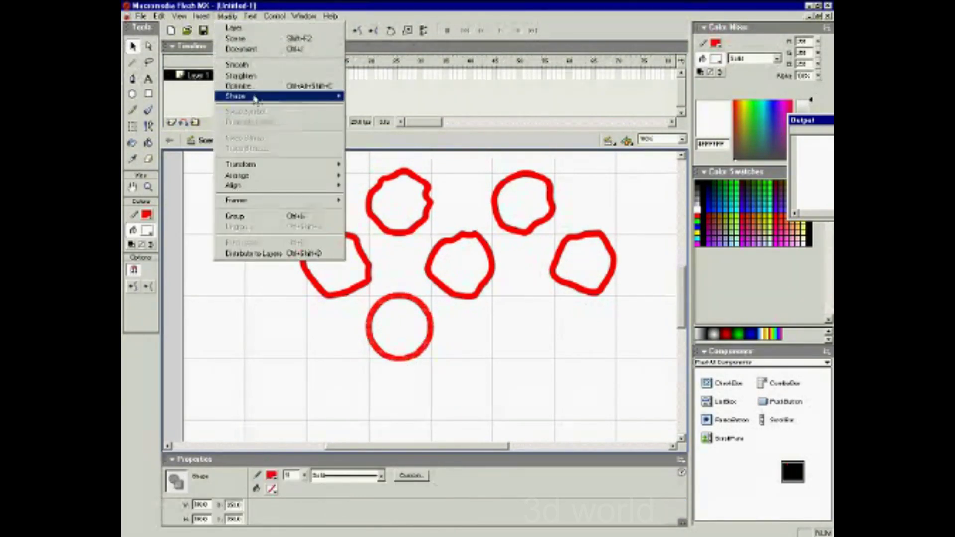
- Convert the bottom circle's outline to a fill, group it, and select all seven circles
left_click(379, 98)
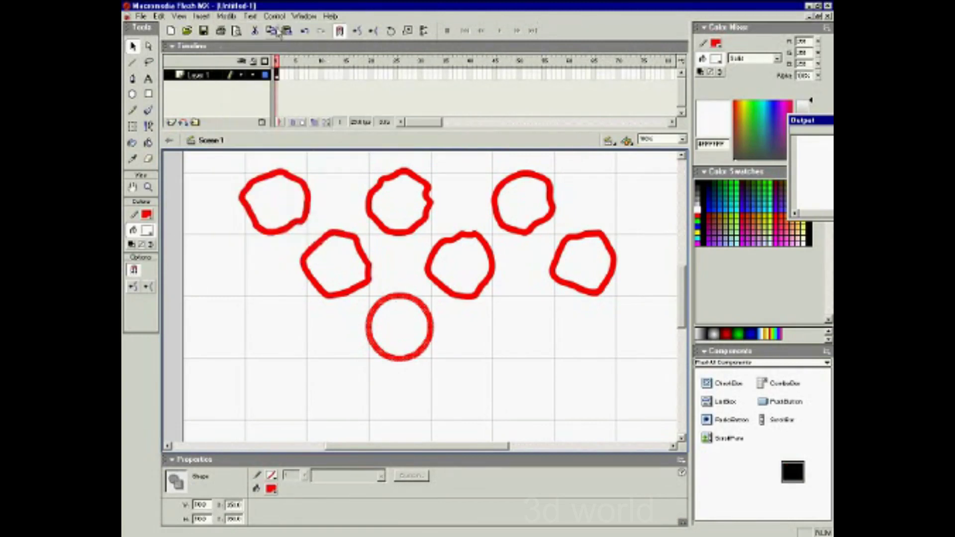
left_click(228, 16)
left_click(265, 219)
left_click_drag(213, 156, 643, 396)
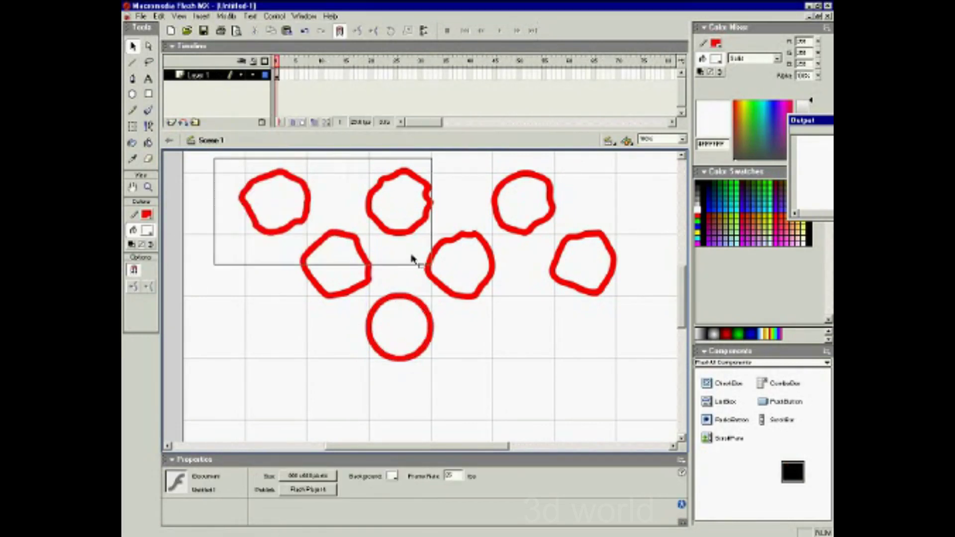
left_click(480, 364)
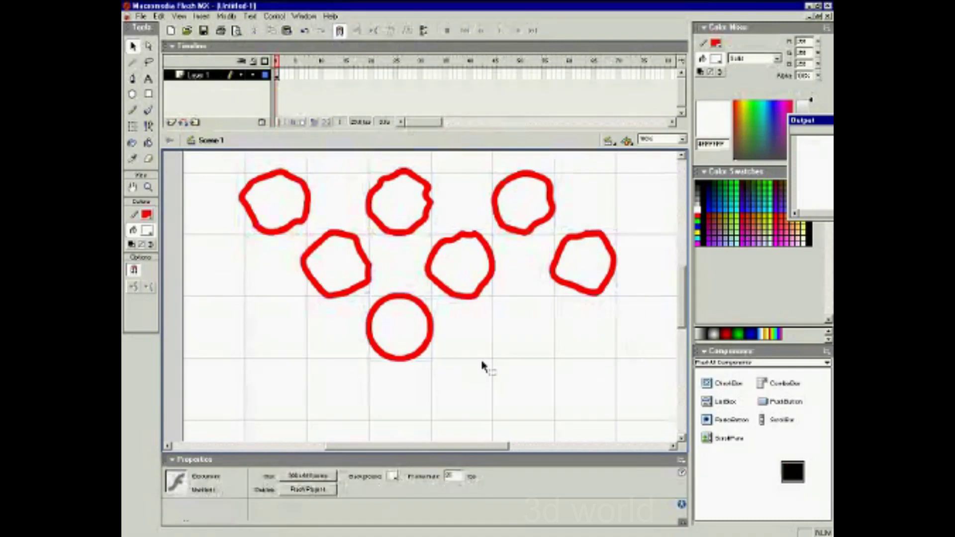
left_click_drag(225, 160, 655, 393)
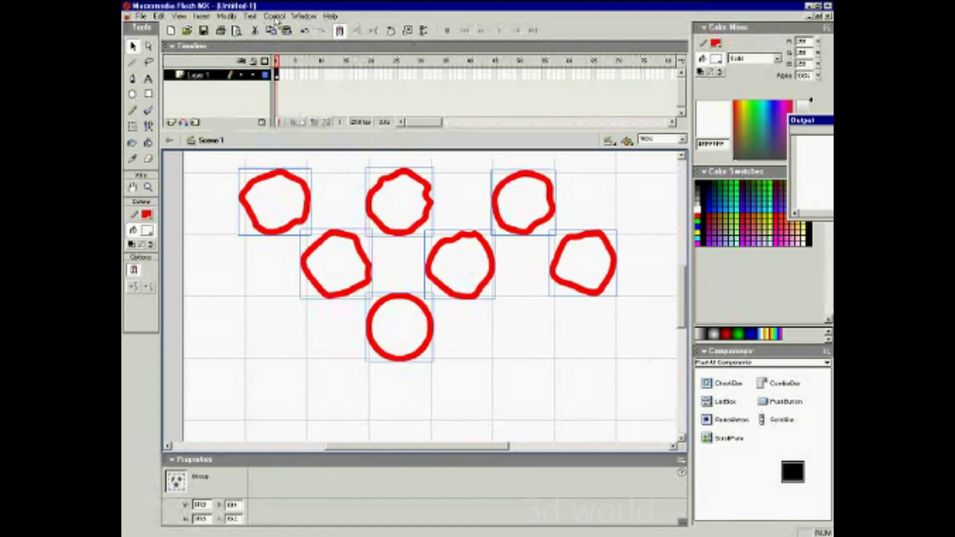
- Open the Align panel from the Window menu
right_click(529, 392)
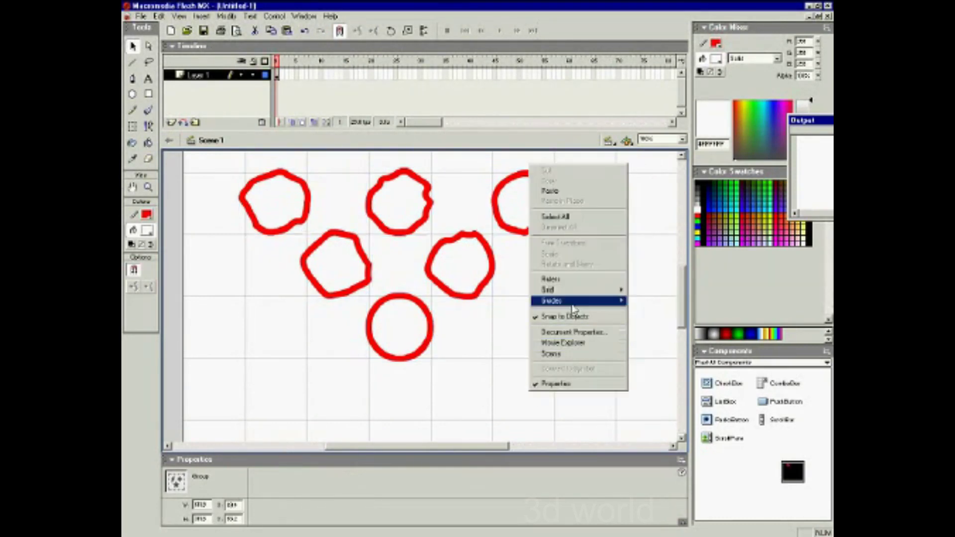
left_click(480, 351)
left_click(304, 16)
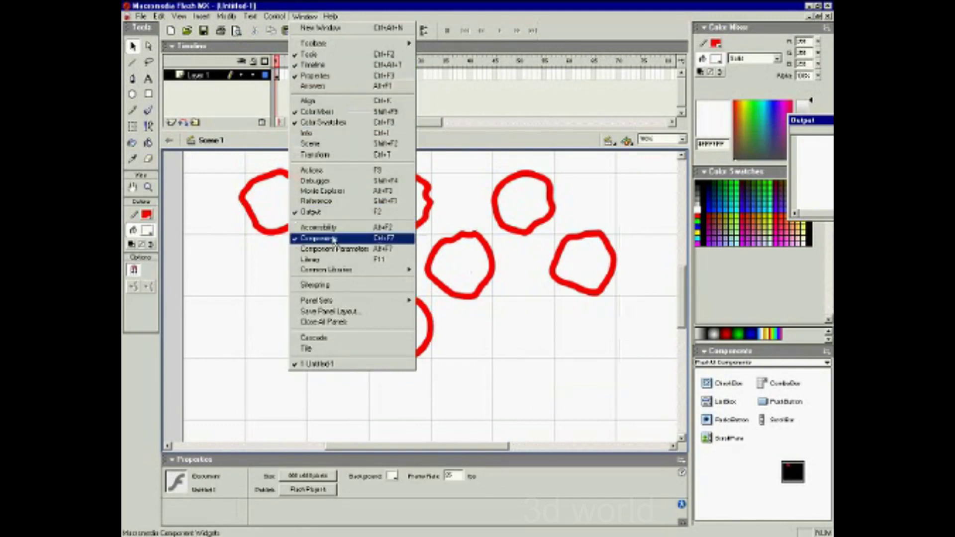
left_click(336, 102)
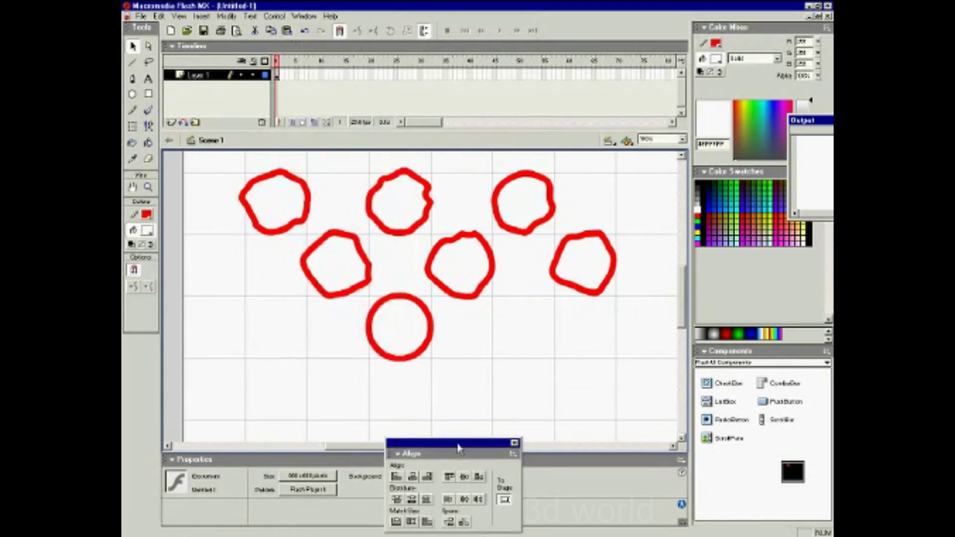
- Stack all seven circles by horizontal and vertical centre alignment and group them
mouse_move(224, 158)
left_mouse_down()
mouse_move(491, 280)
mouse_move(668, 392)
left_mouse_up()
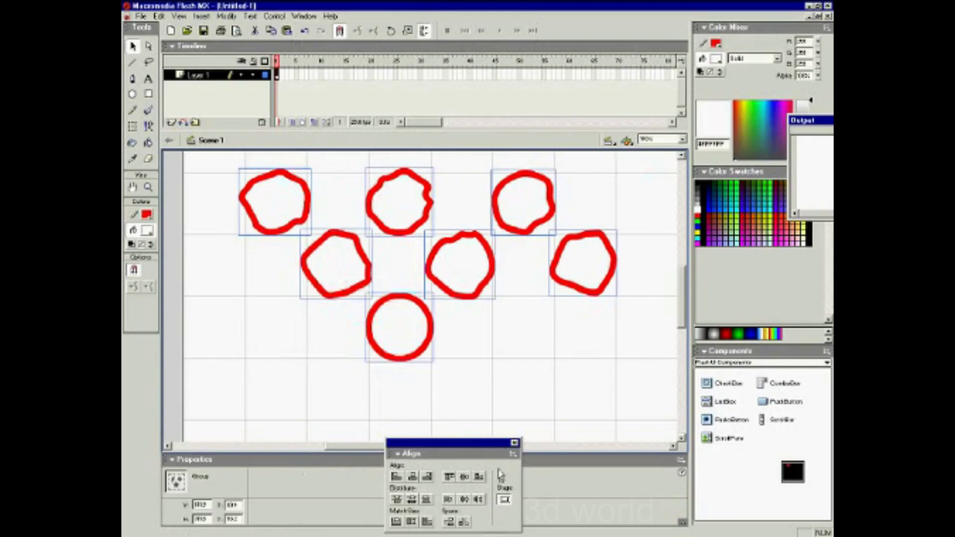
left_click(464, 477)
left_click(412, 476)
left_click(456, 392)
left_click_drag(351, 214, 490, 367)
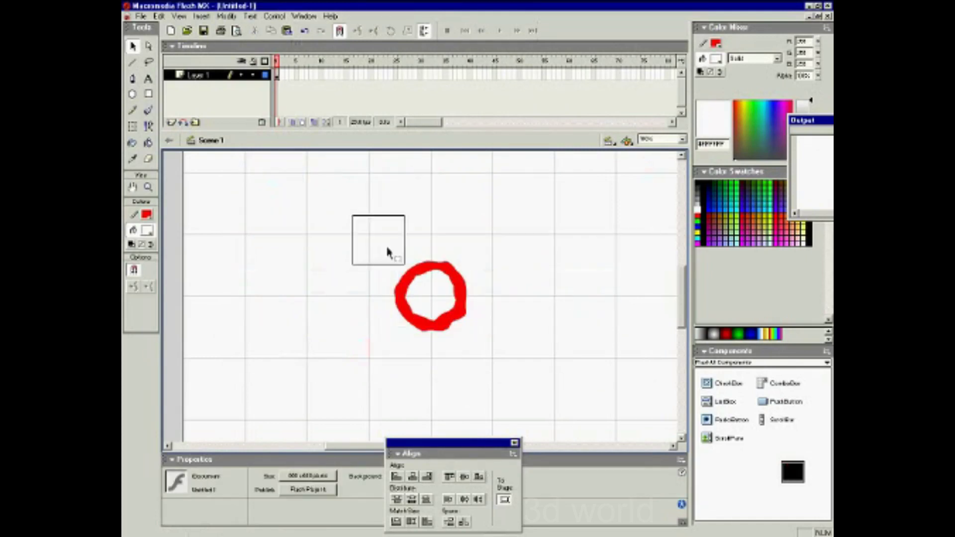
key("ctrl+g")
- Convert the stacked red circles into a Movie Clip symbol named button1
right_click(451, 273)
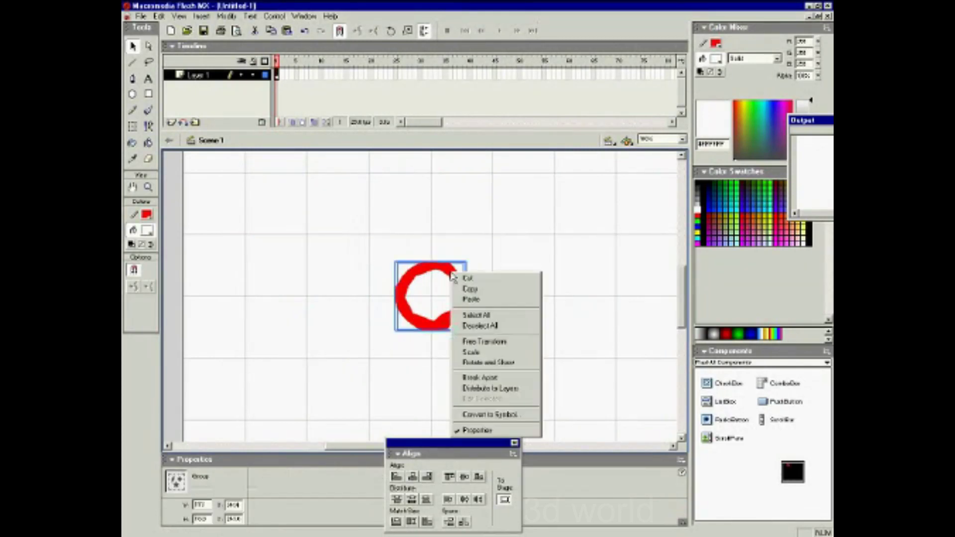
left_click(495, 414)
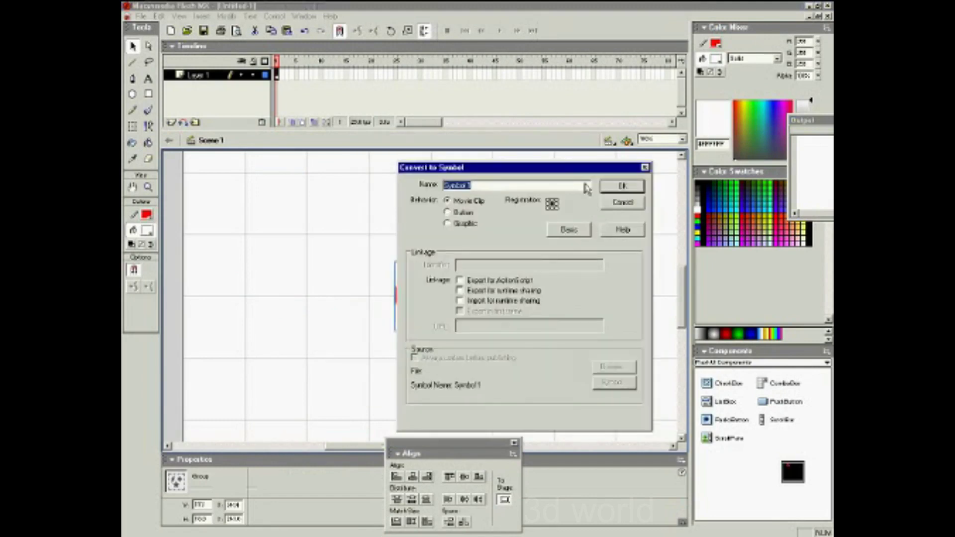
left_click_drag(438, 140, 577, 184)
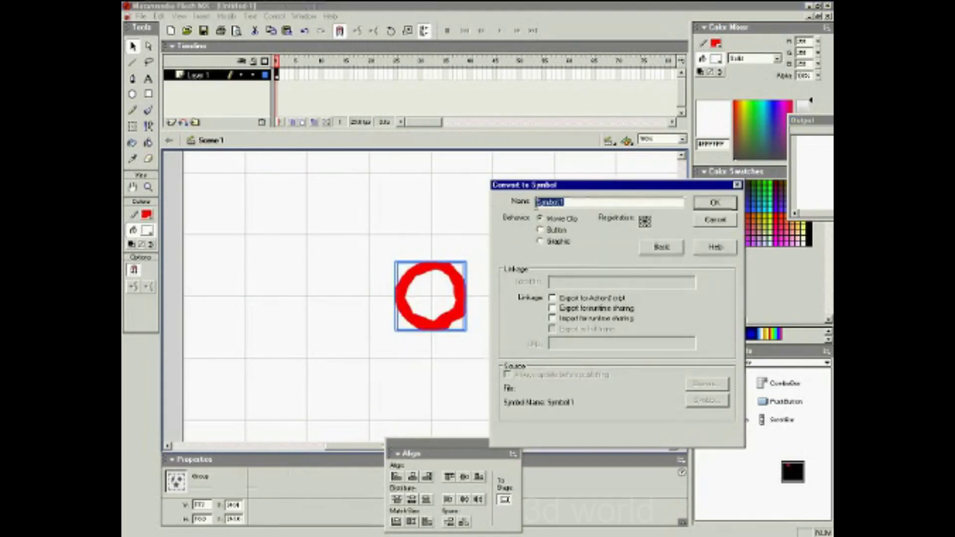
type("button1")
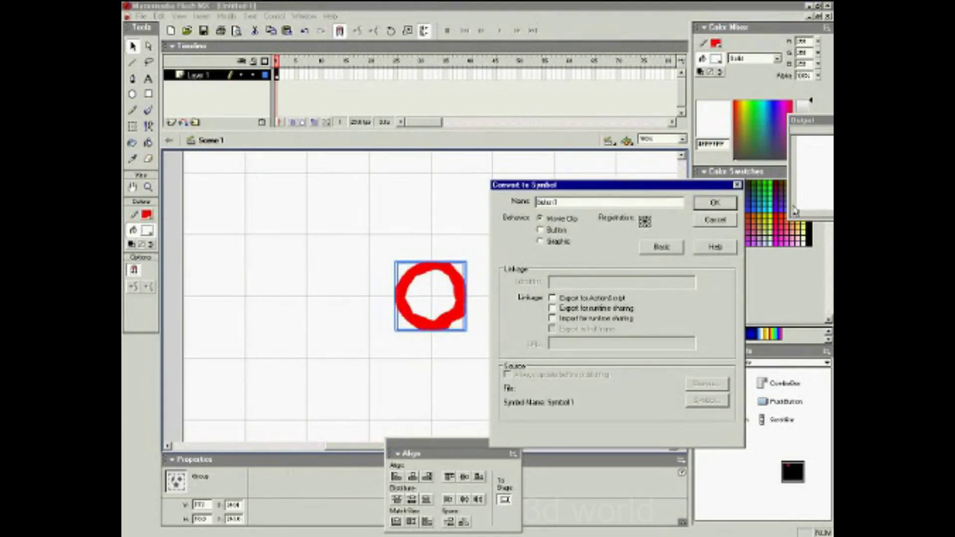
left_click(716, 203)
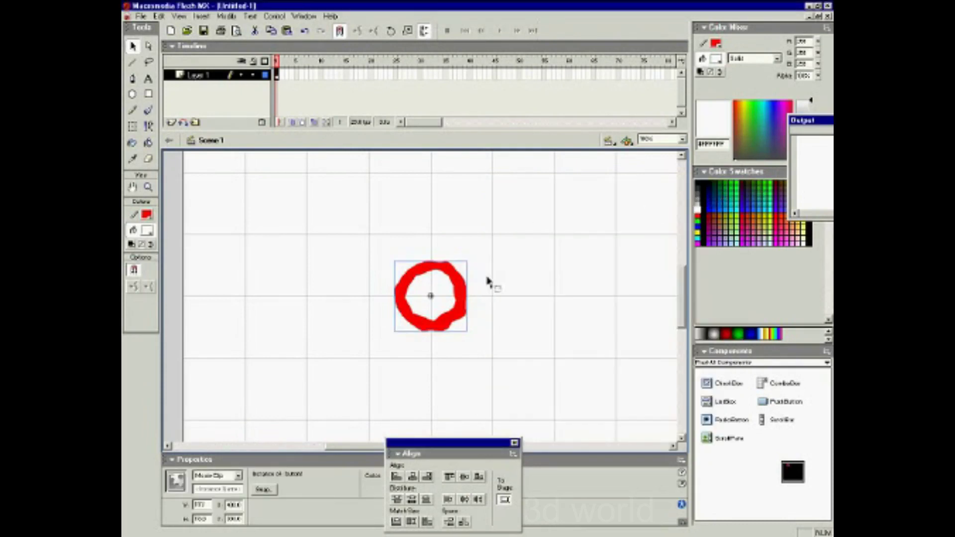
- Enter the button1 movie clip and copy its red circle via Edit > Copy
double_click(457, 289)
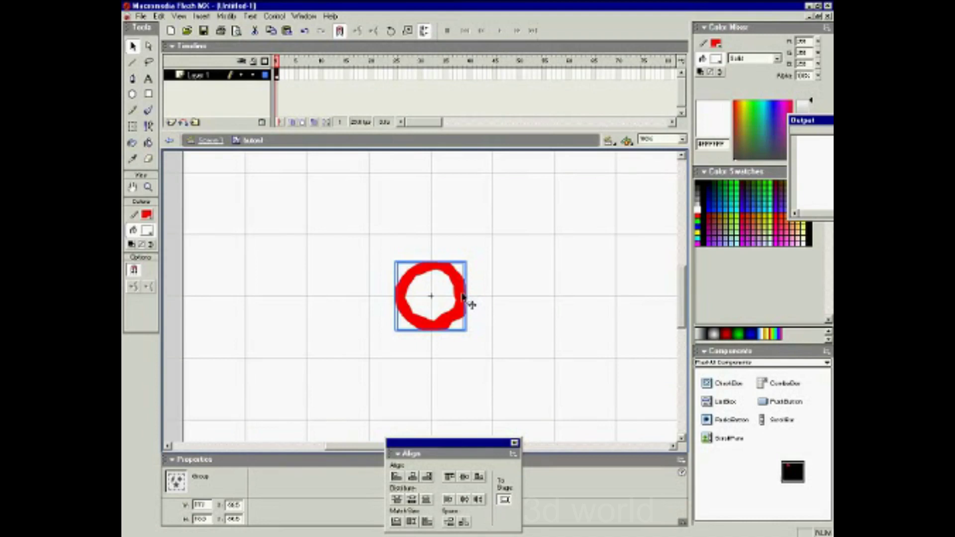
left_click(444, 278)
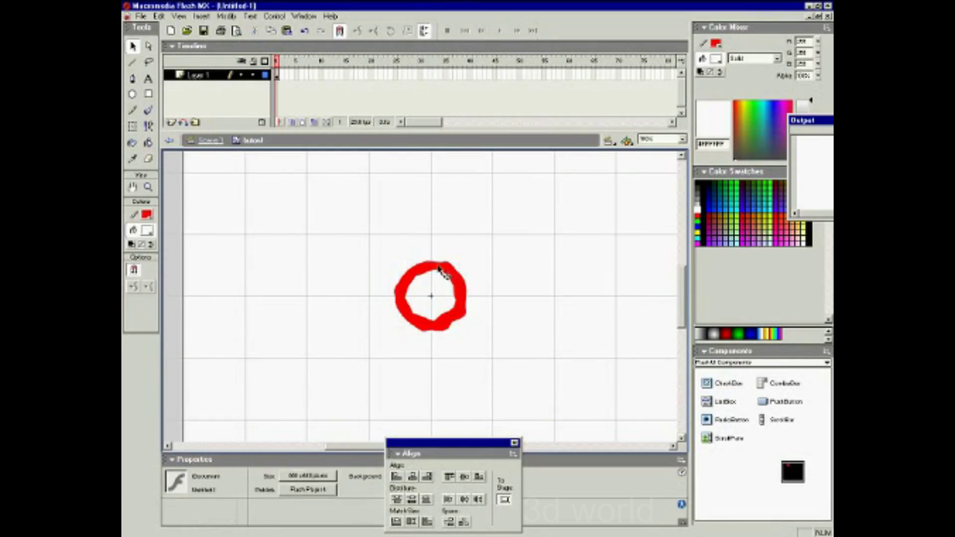
left_click(441, 271)
left_click(159, 16)
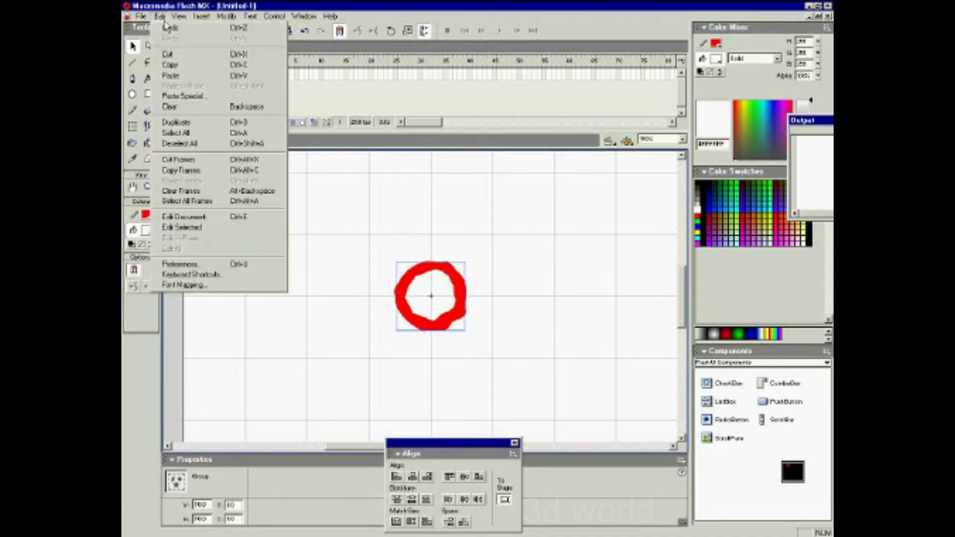
left_click(234, 91)
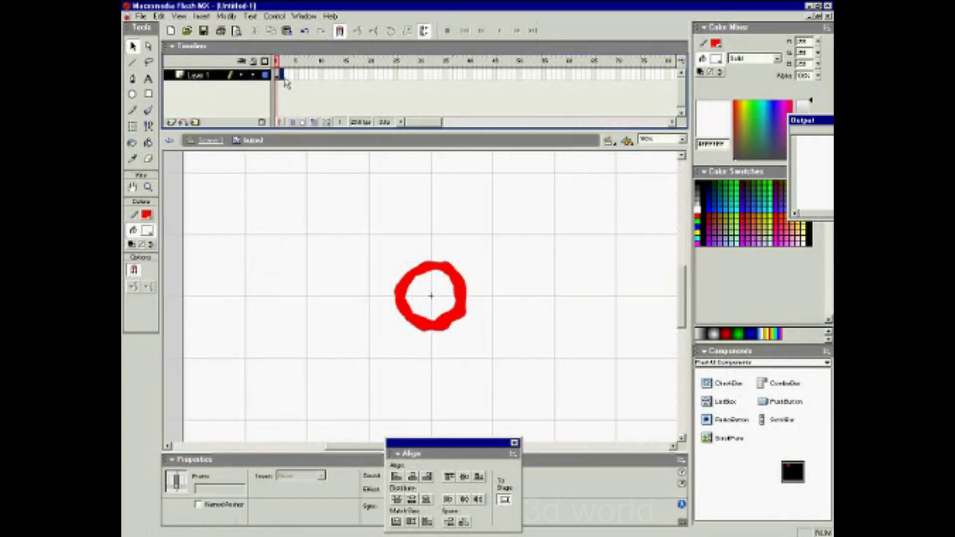
- Add a blank keyframe at frame 2 and paste the red circle in place
right_click(282, 77)
left_click(337, 142)
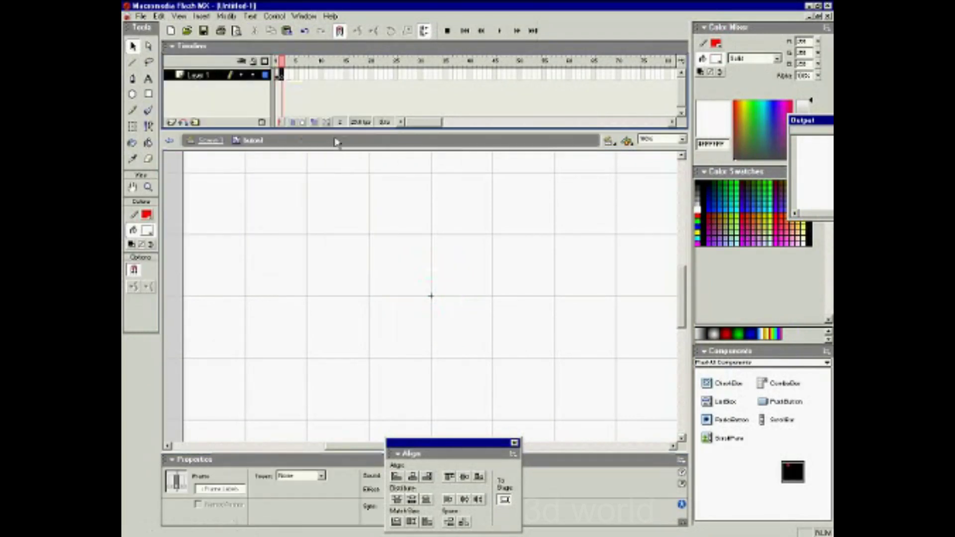
left_click(159, 16)
left_click(189, 85)
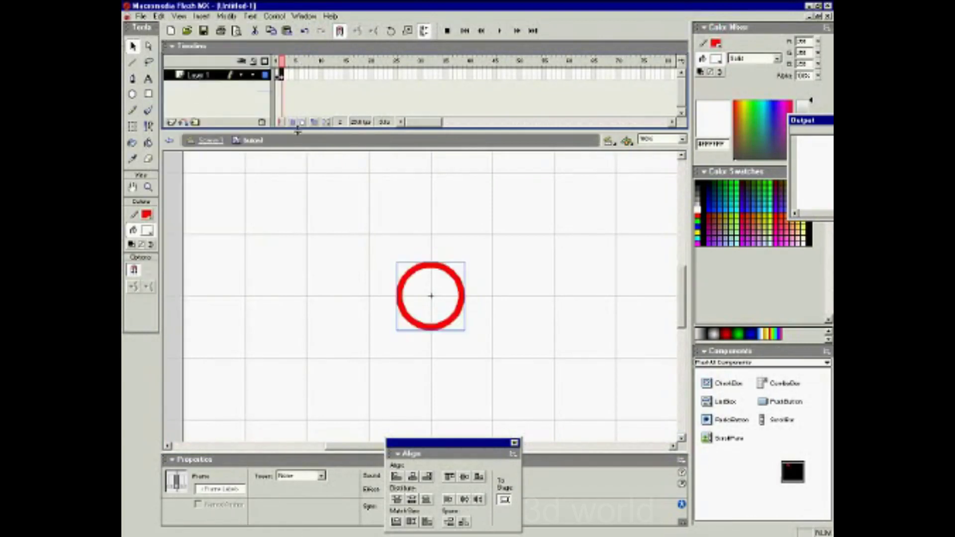
- Copy the frame 1 circle and paste it in place into a new blank keyframe at frame 3
left_click(279, 75)
left_click(398, 215)
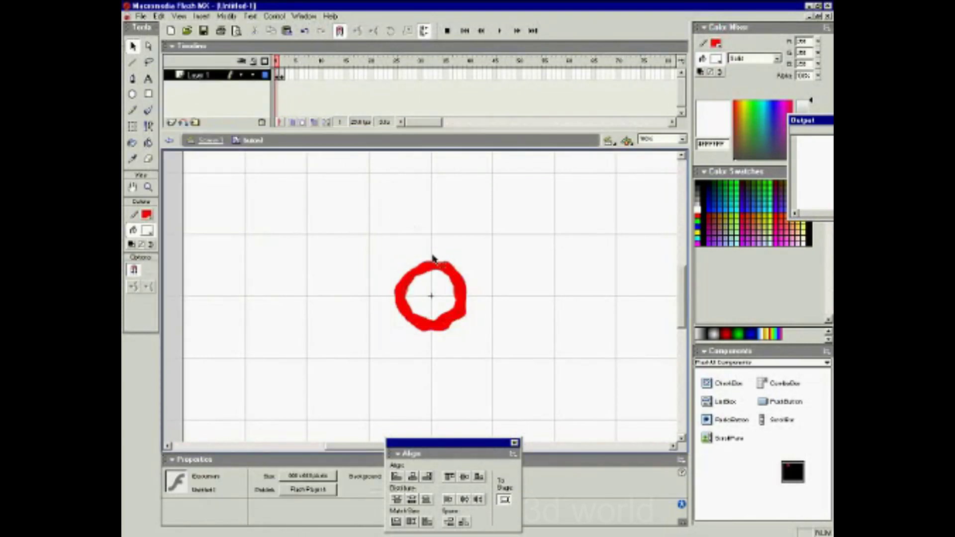
left_click(436, 270)
right_click(433, 269)
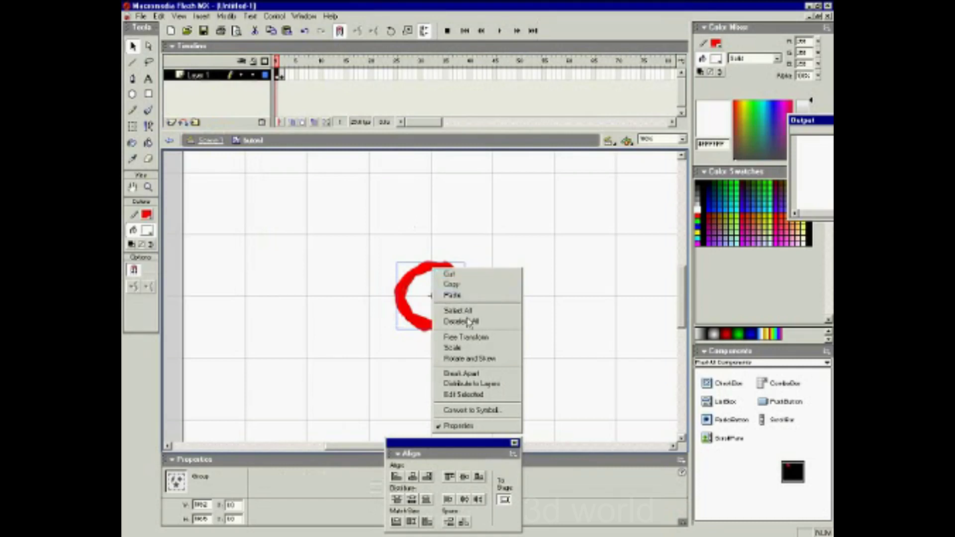
left_click(282, 74)
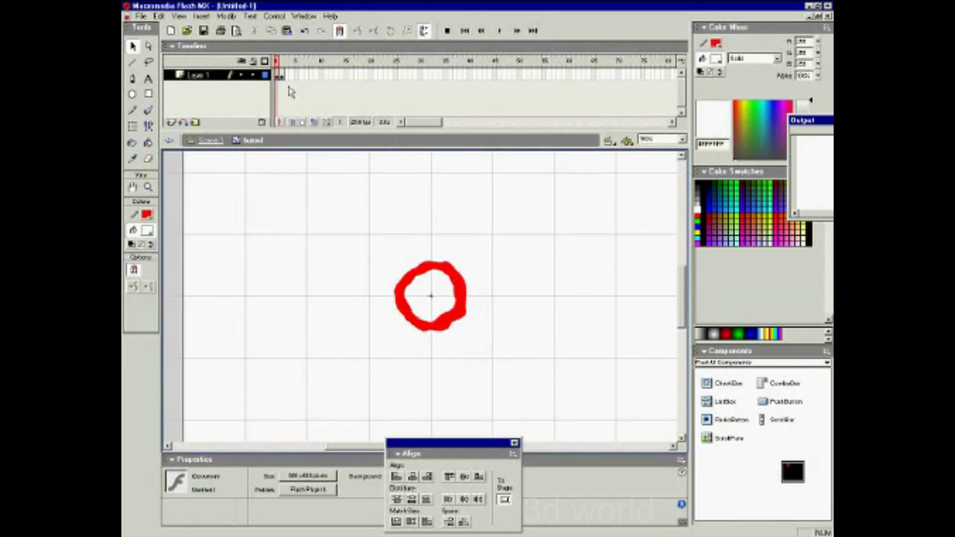
right_click(288, 77)
left_click(322, 136)
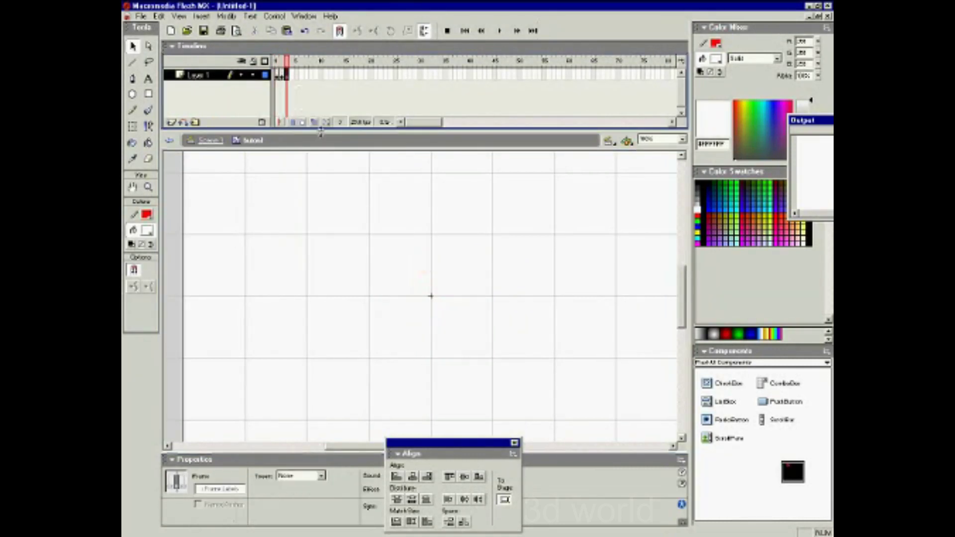
left_click(159, 16)
left_click(179, 85)
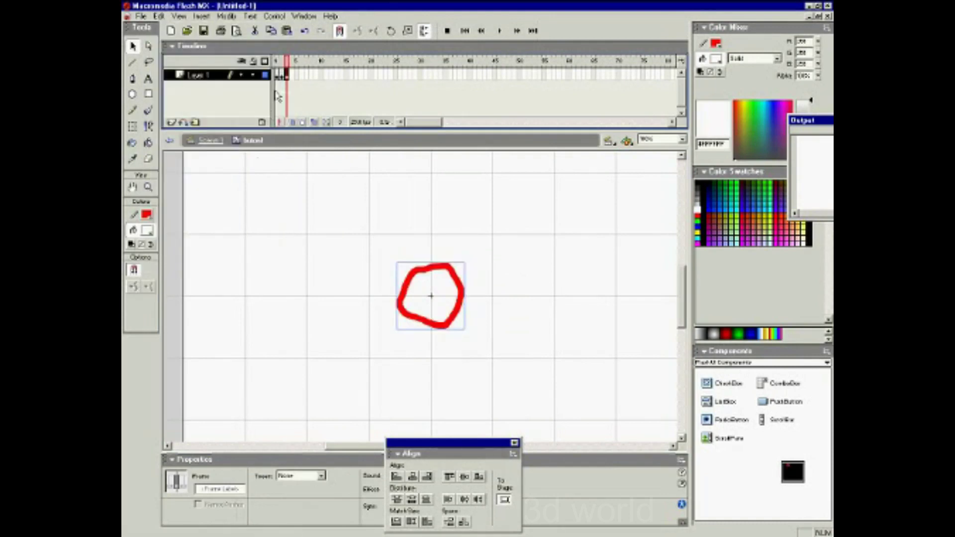
- Copy the frame 1 circle again and paste it in place into a new keyframe at frame 4
left_click(278, 80)
right_click(437, 271)
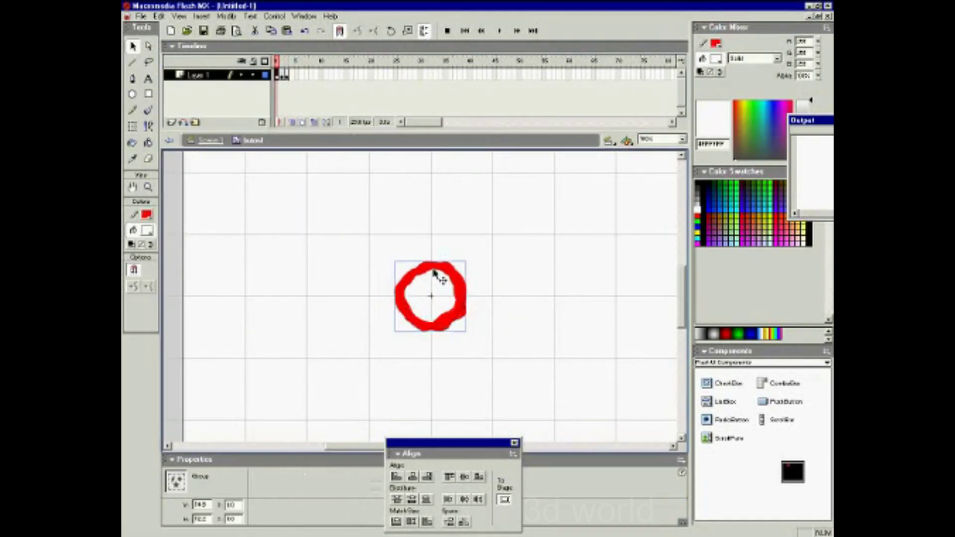
left_click(324, 92)
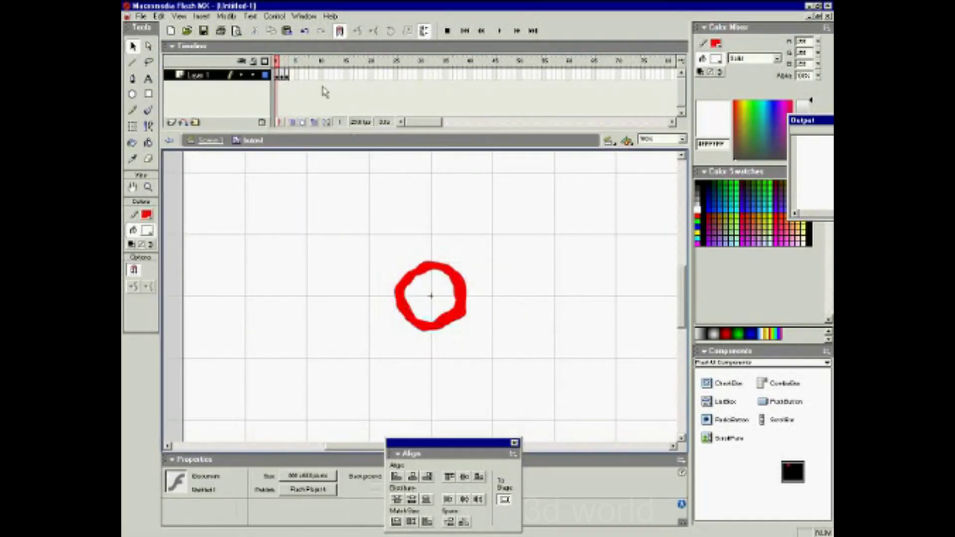
right_click(293, 76)
left_click(318, 137)
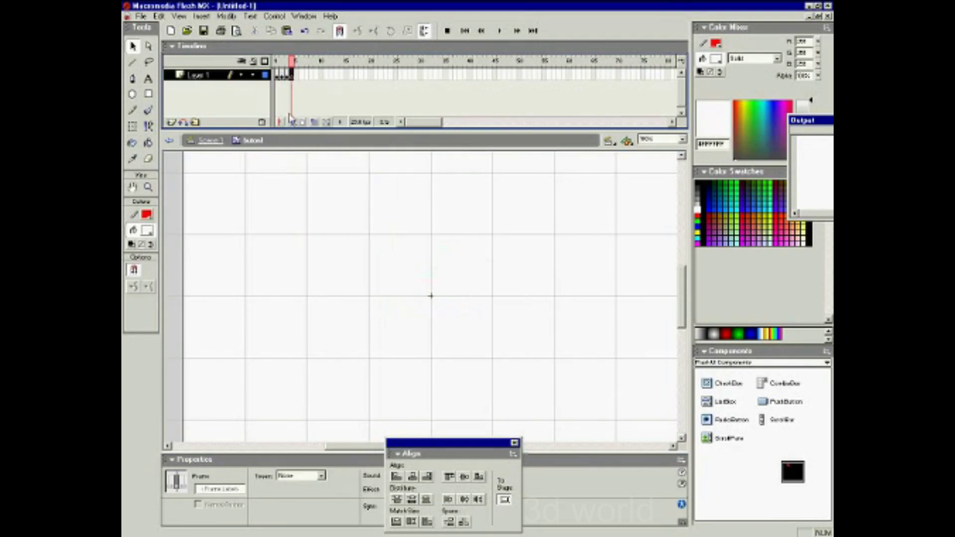
left_click(159, 17)
left_click(213, 84)
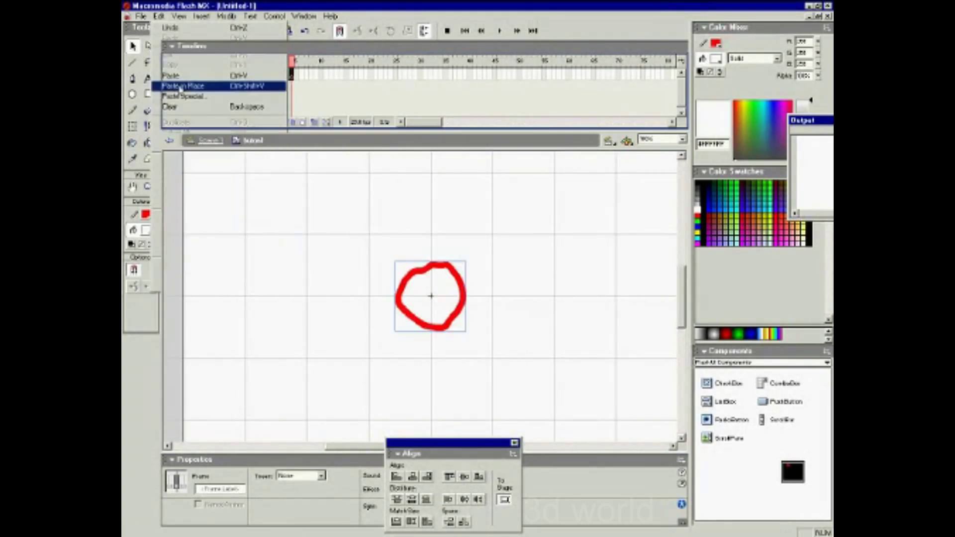
- Paste another in-place copy of the frame 1 circle into a new keyframe at frame 5
left_click(279, 82)
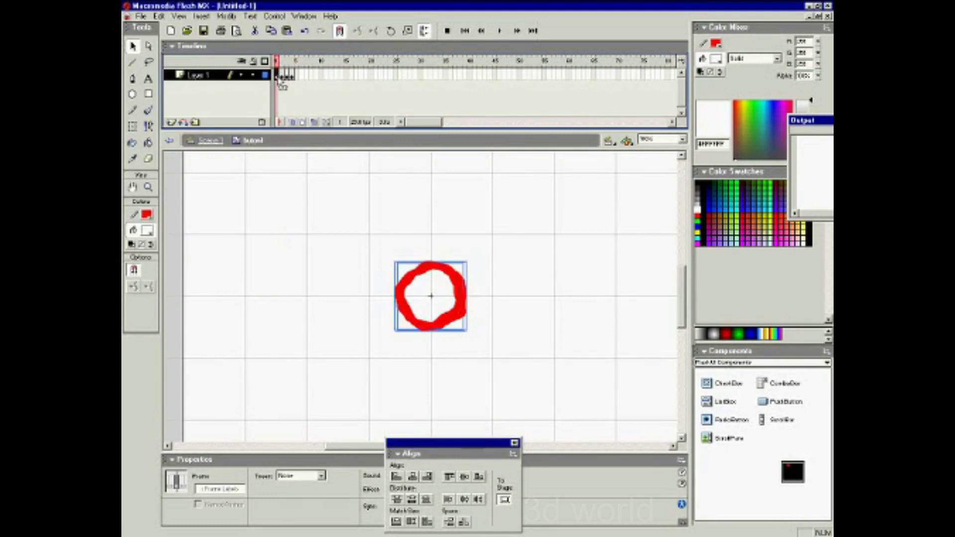
left_click(434, 272)
right_click(437, 272)
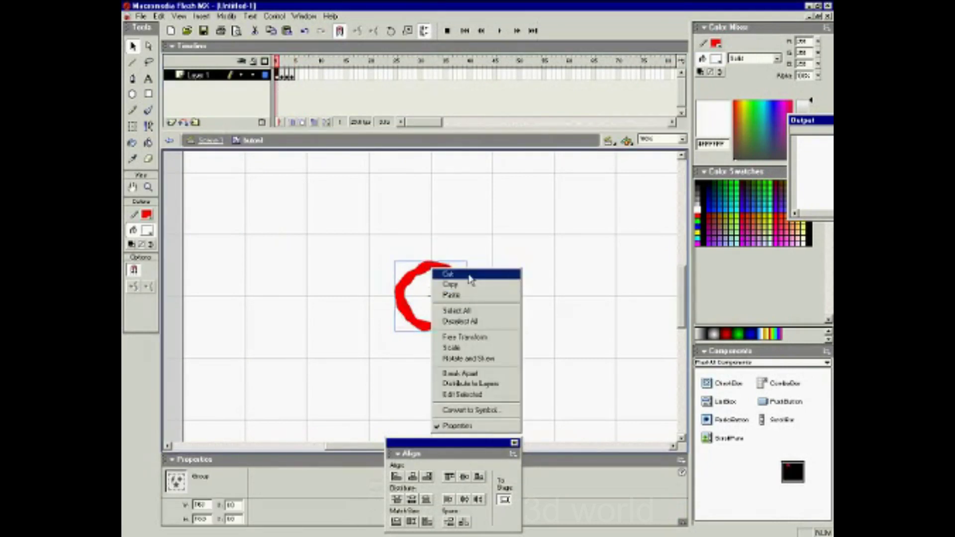
left_click(287, 67)
right_click(300, 82)
left_click(321, 128)
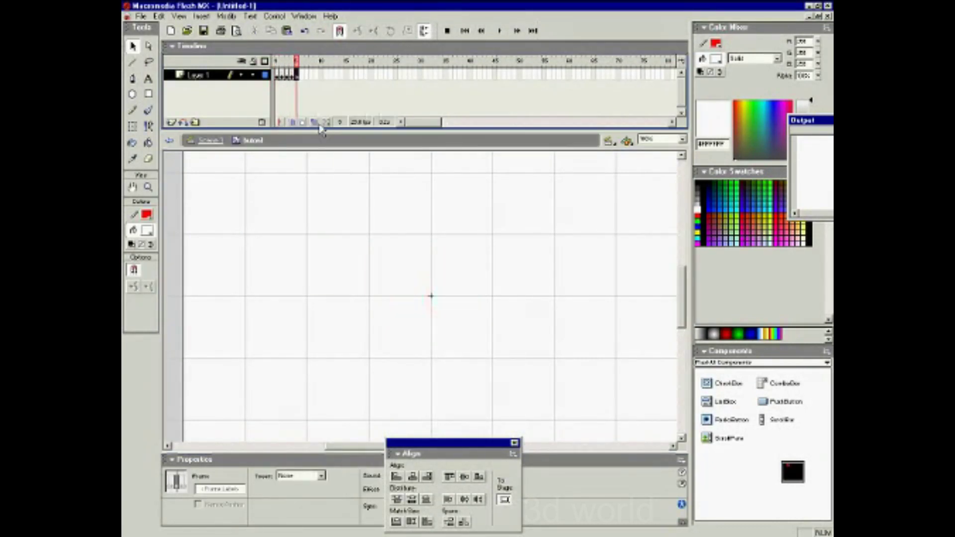
left_click(159, 15)
left_click(194, 97)
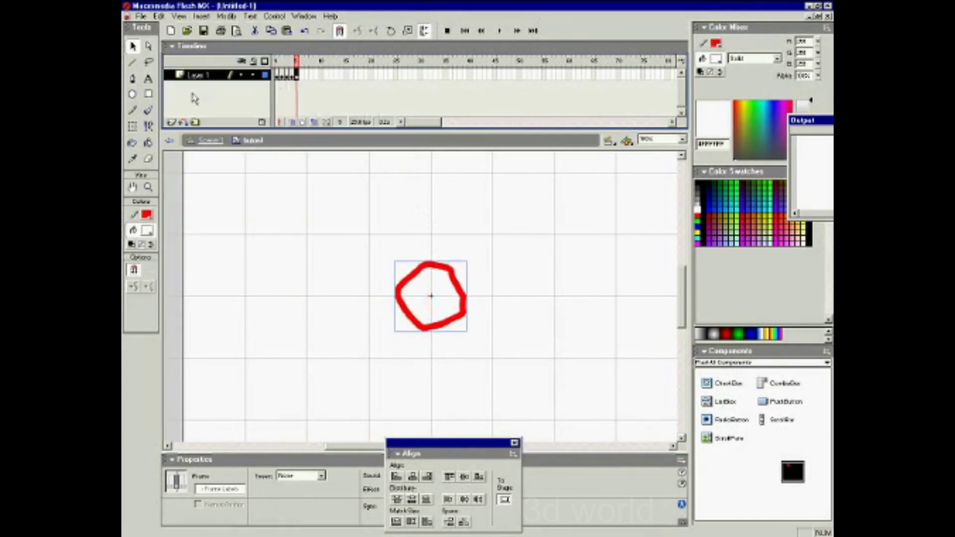
- Set the timeline frames to Large and return to frame 1
left_click(681, 60)
left_click(692, 118)
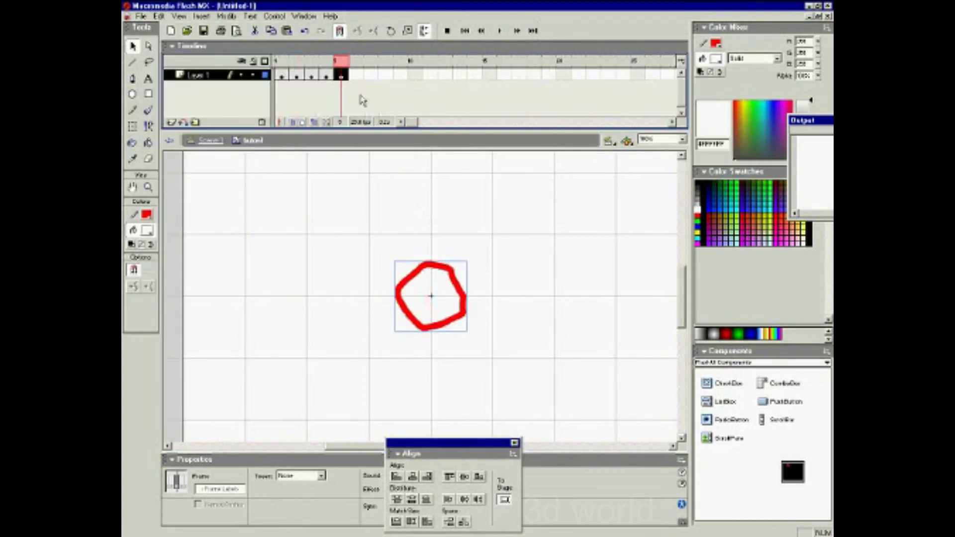
left_click(465, 236)
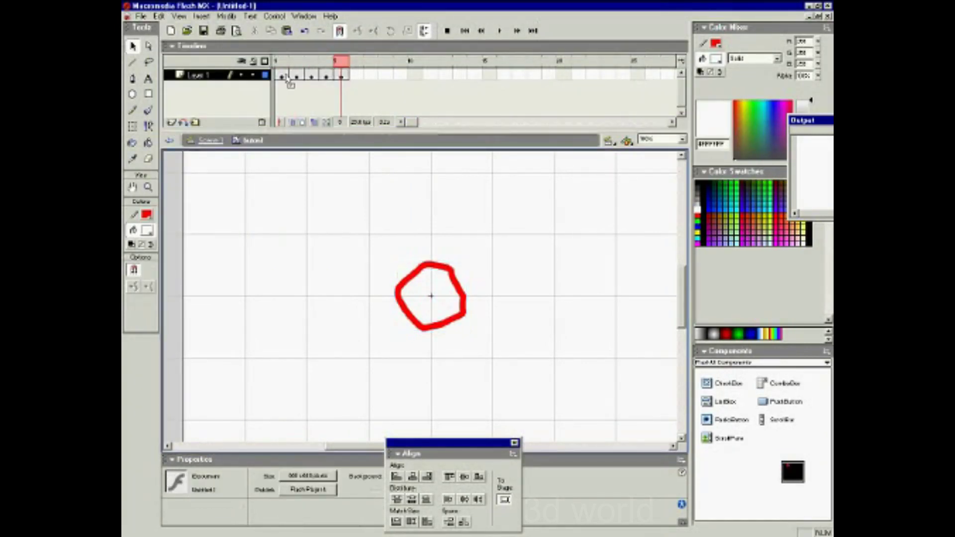
left_click(288, 77)
left_click(681, 60)
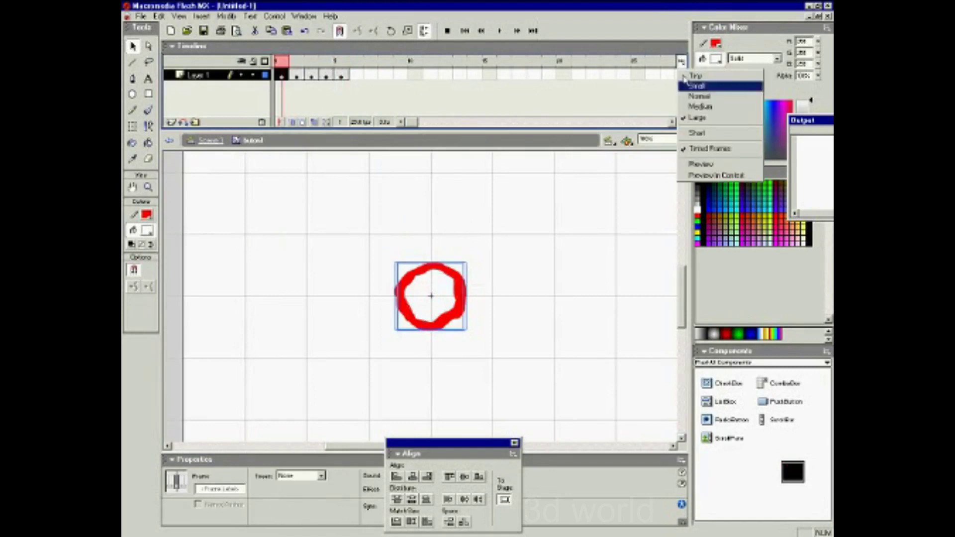
- Show frame previews in the timeline and paste the circle into a new keyframe at frame 6
left_click(711, 175)
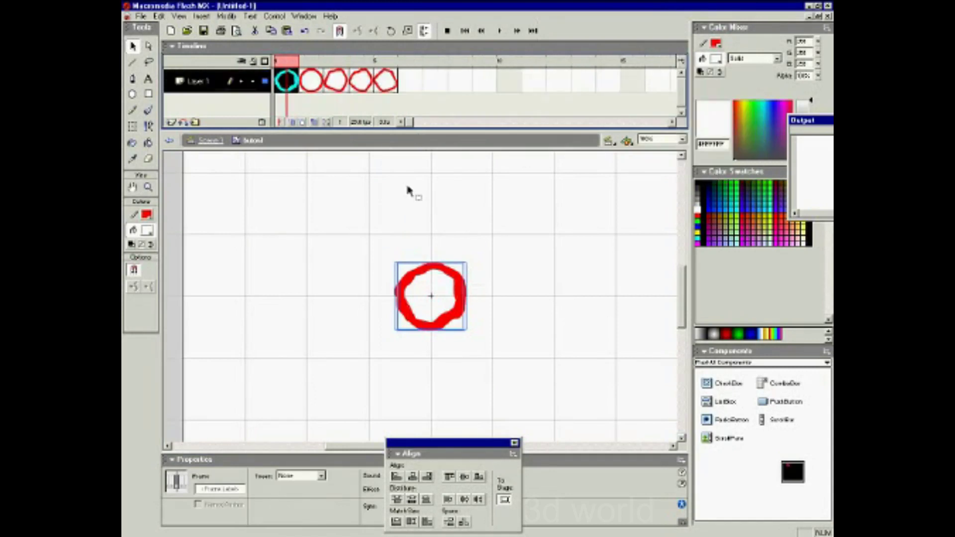
left_click(440, 271)
right_click(443, 271)
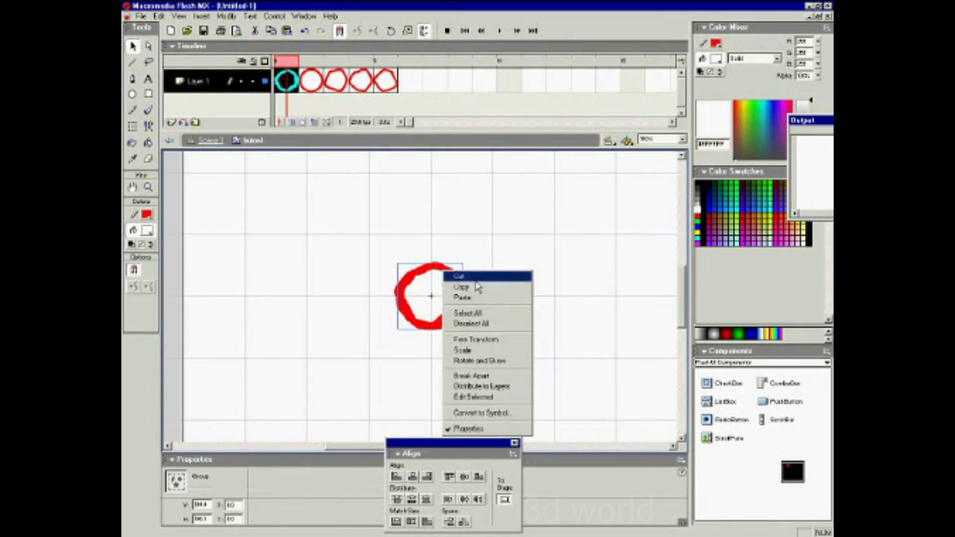
left_click(411, 81)
right_click(410, 80)
left_click(447, 141)
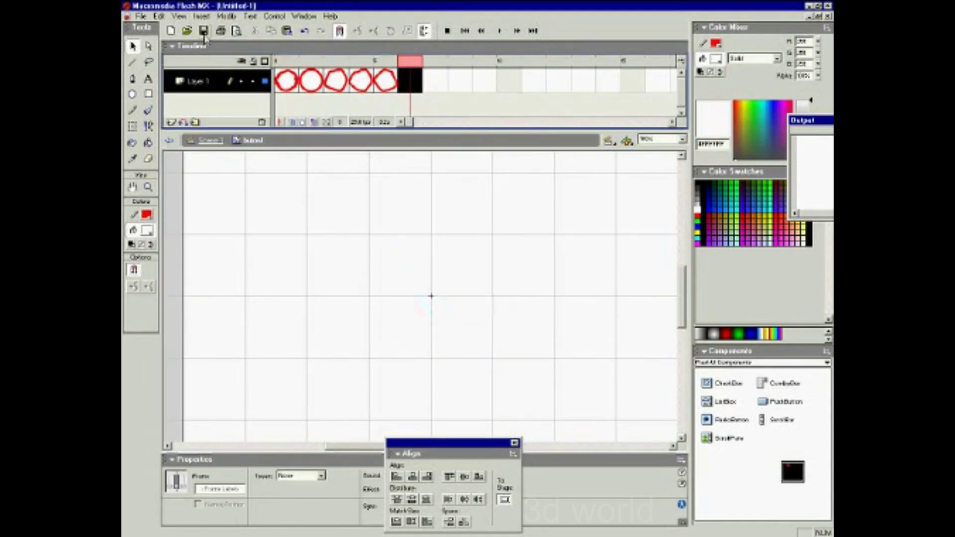
left_click(158, 16)
left_click(179, 88)
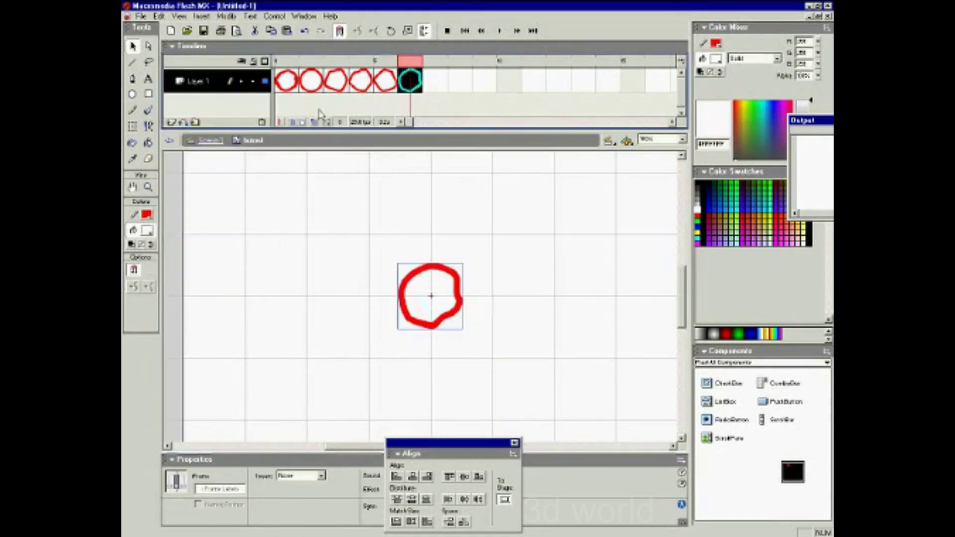
- Paste the frame 1 circle in place into a new blank keyframe at frame 7
left_click(354, 162)
right_click(443, 272)
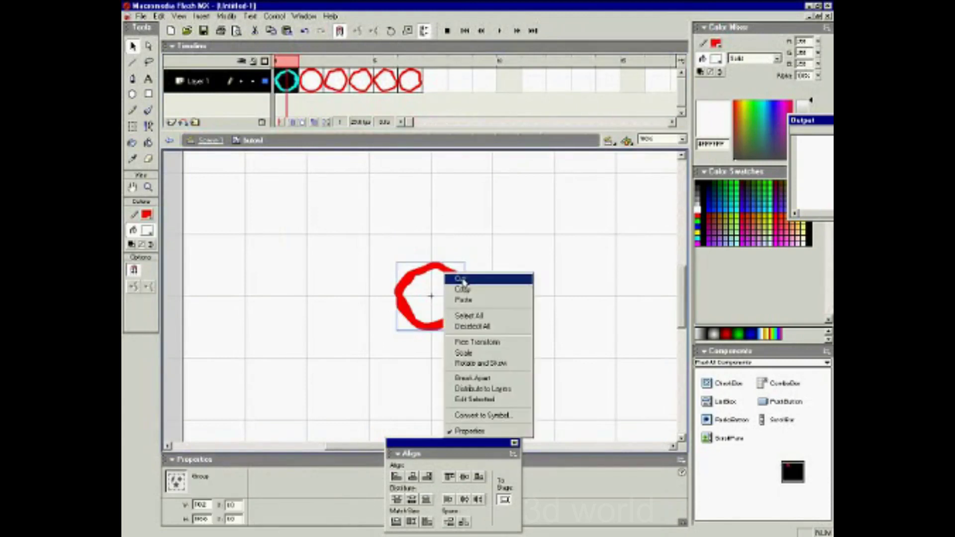
left_click(438, 209)
right_click(433, 84)
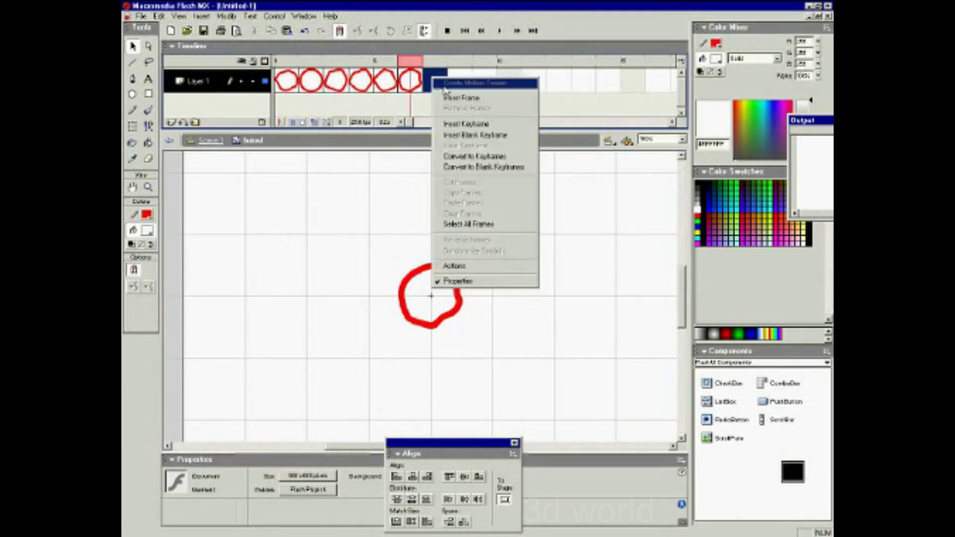
left_click(476, 135)
left_click(159, 16)
left_click(278, 86)
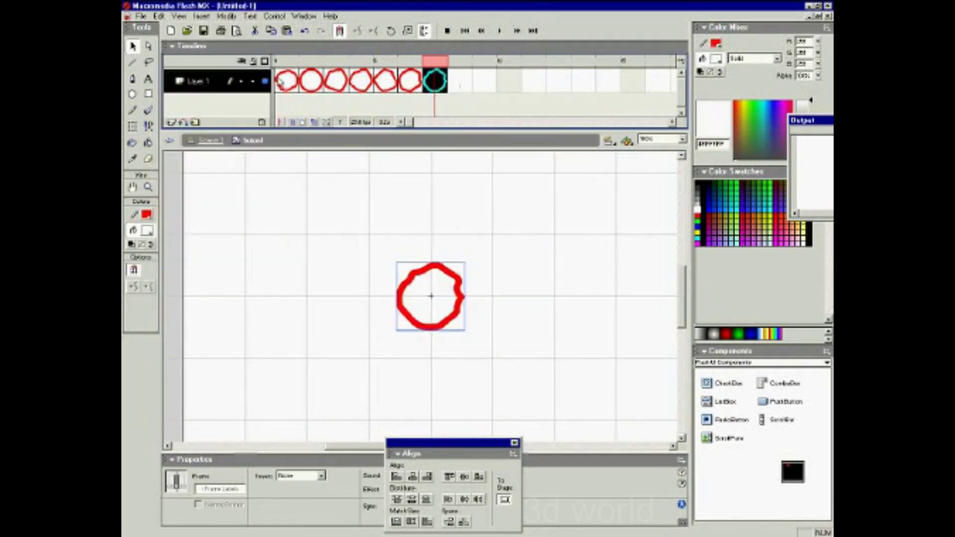
- Cut the round circle from frame 1 and paste it back into frame 1
left_click(449, 276)
right_click(472, 273)
left_click(481, 277)
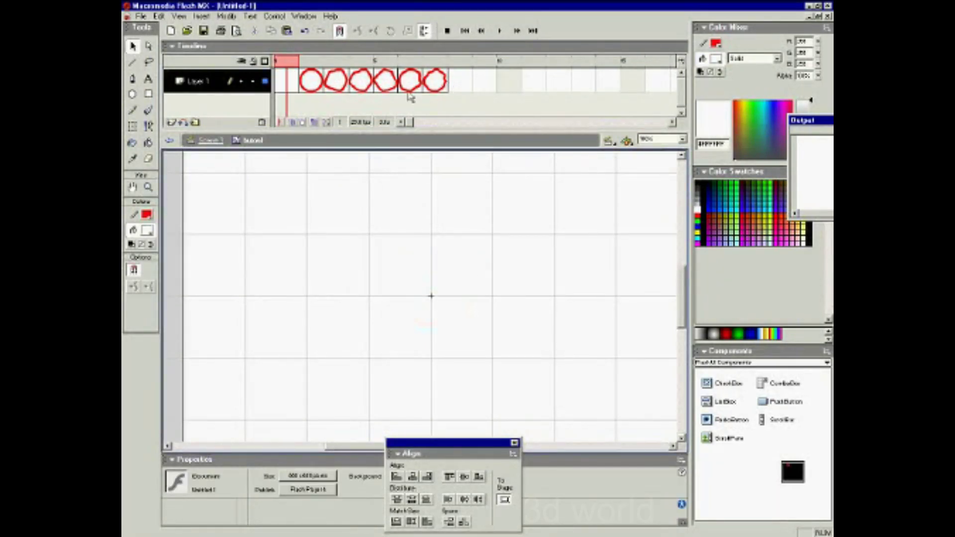
left_click(158, 16)
left_click(267, 92)
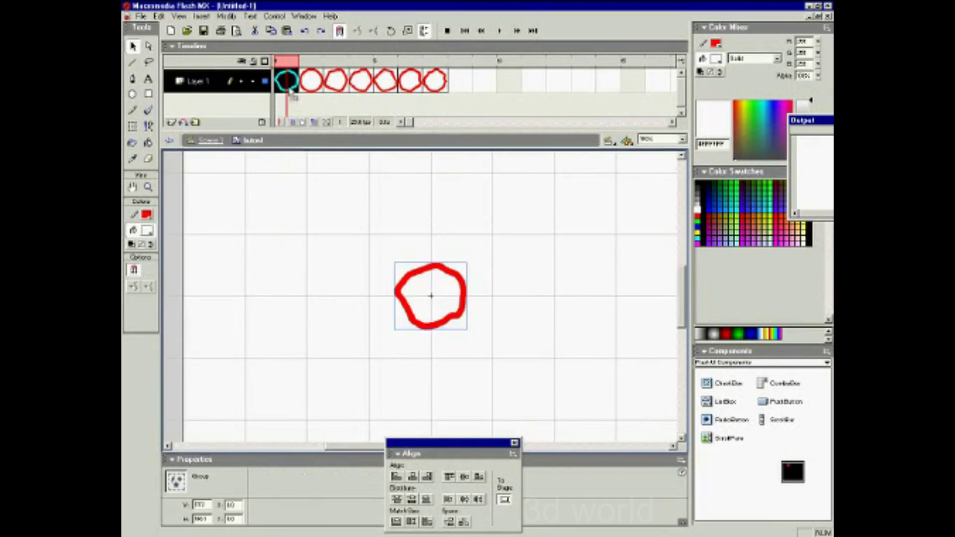
- Shift the circle keyframes so they start at frame 1, then scrub through the animation
left_click_drag(290, 91, 468, 96)
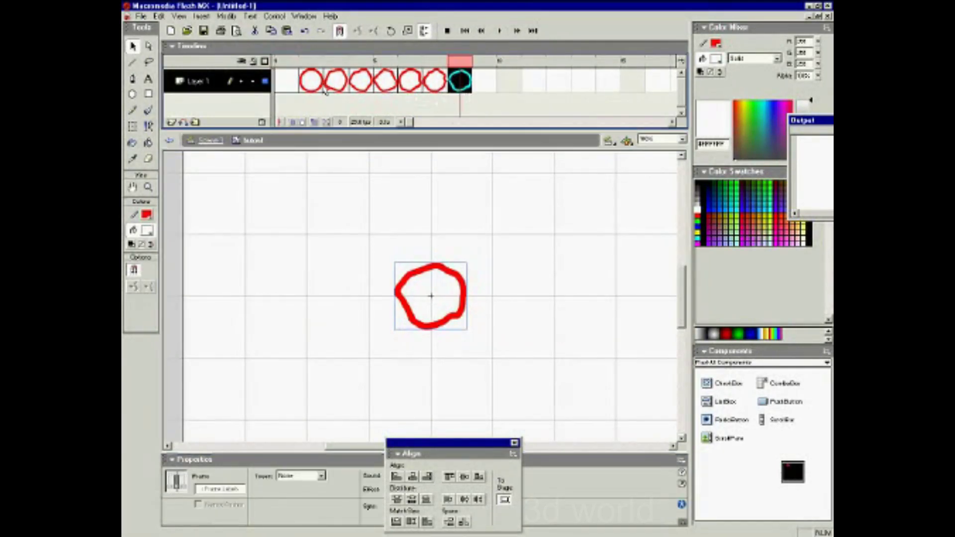
key("ctrl+z")
left_click_drag(286, 82, 435, 82)
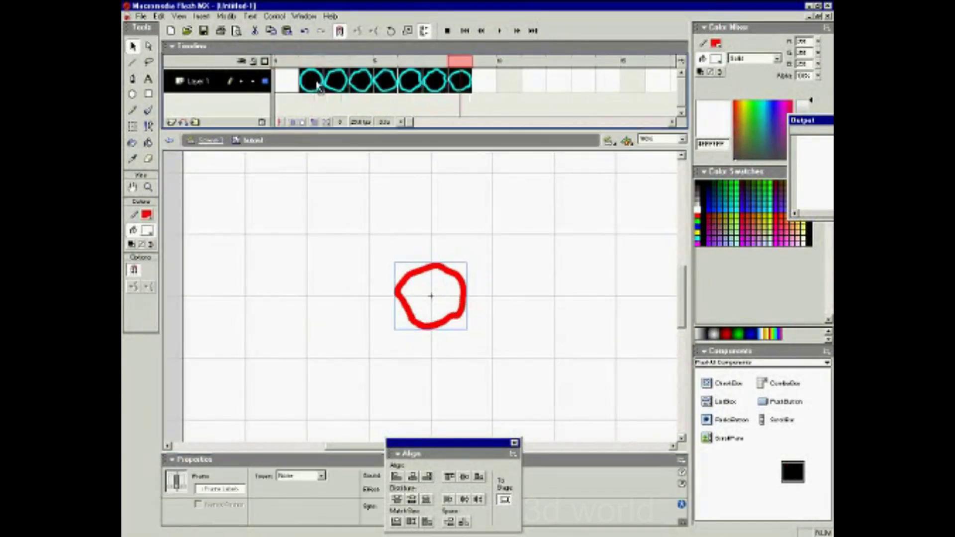
left_click(376, 194)
left_click_drag(286, 67, 292, 70)
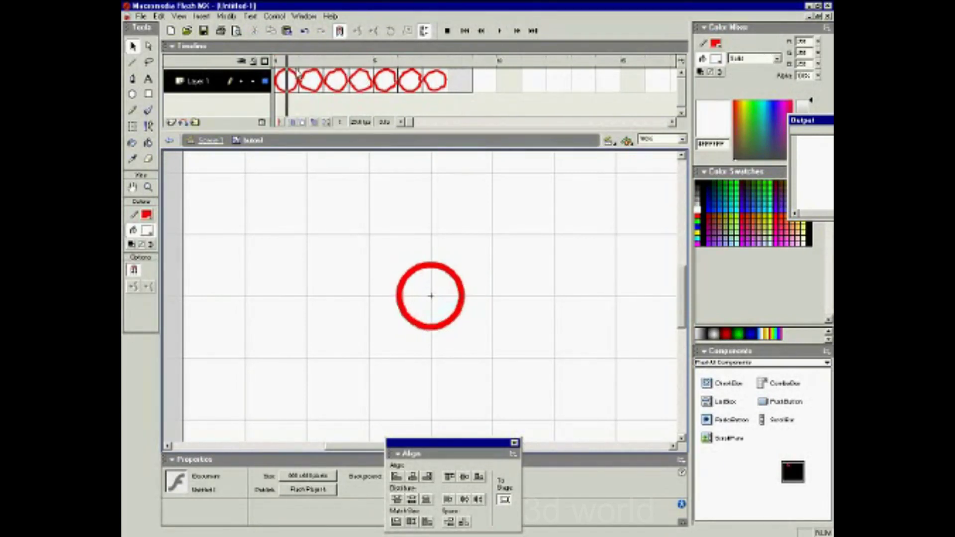
- Remove leftover frame 8, preview the seven-frame loop, and enlarge the timeline panel
right_click(466, 86)
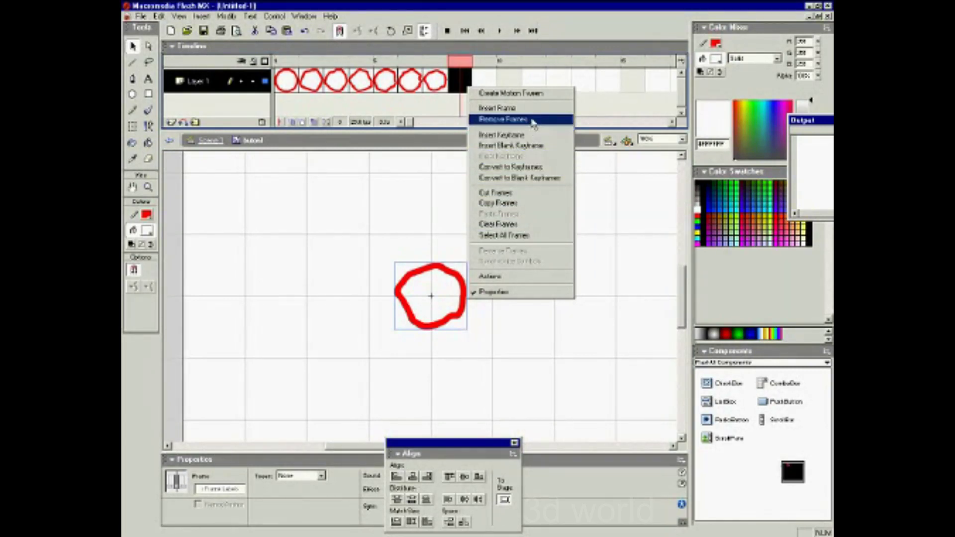
left_click(512, 120)
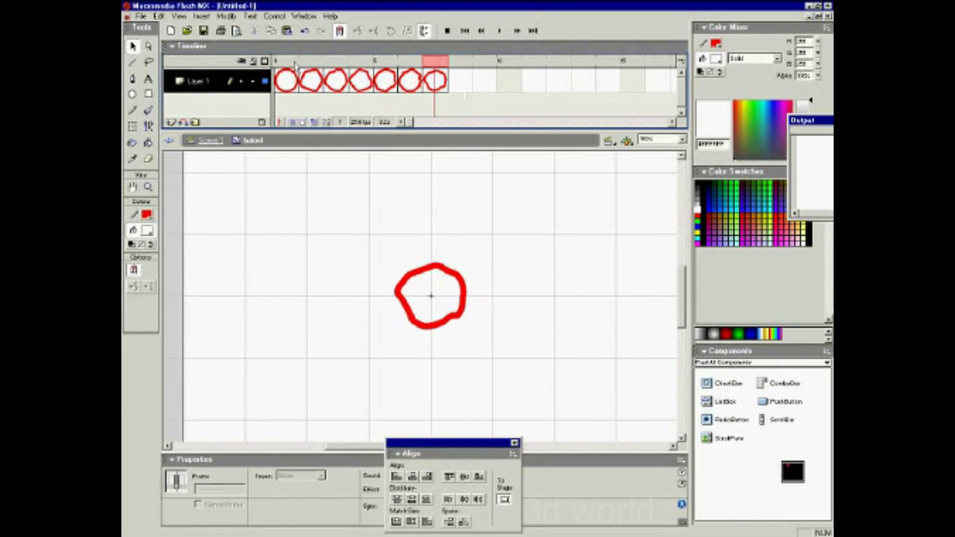
key("Return")
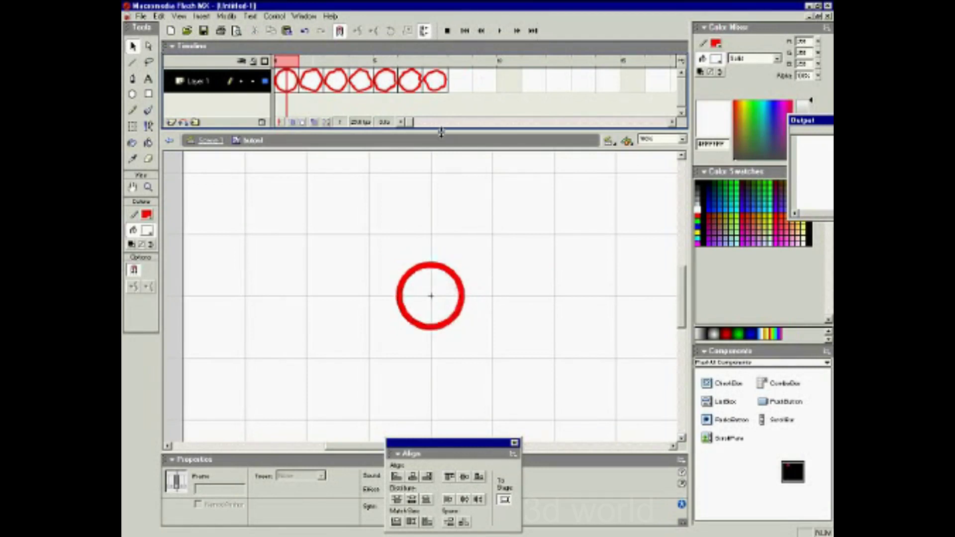
left_click_drag(441, 132, 441, 169)
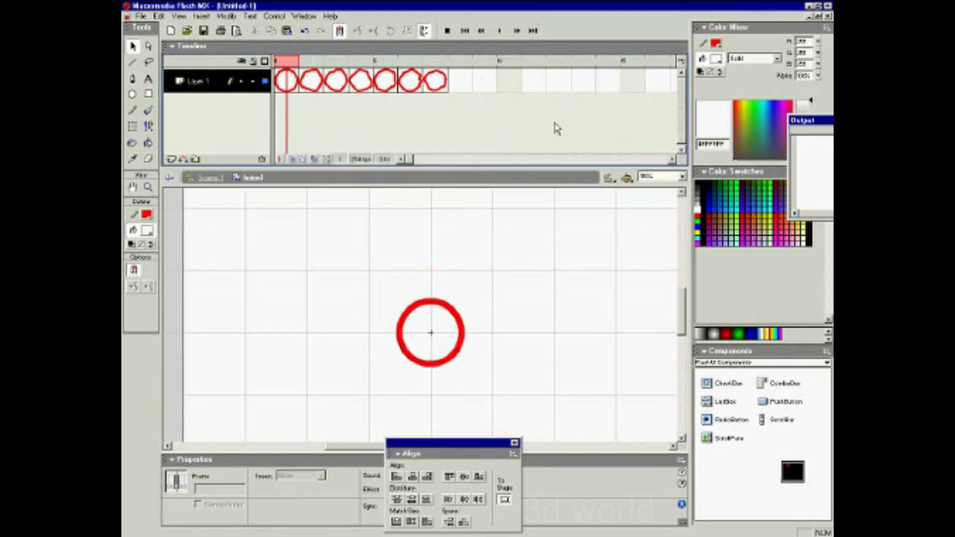
left_click(681, 62)
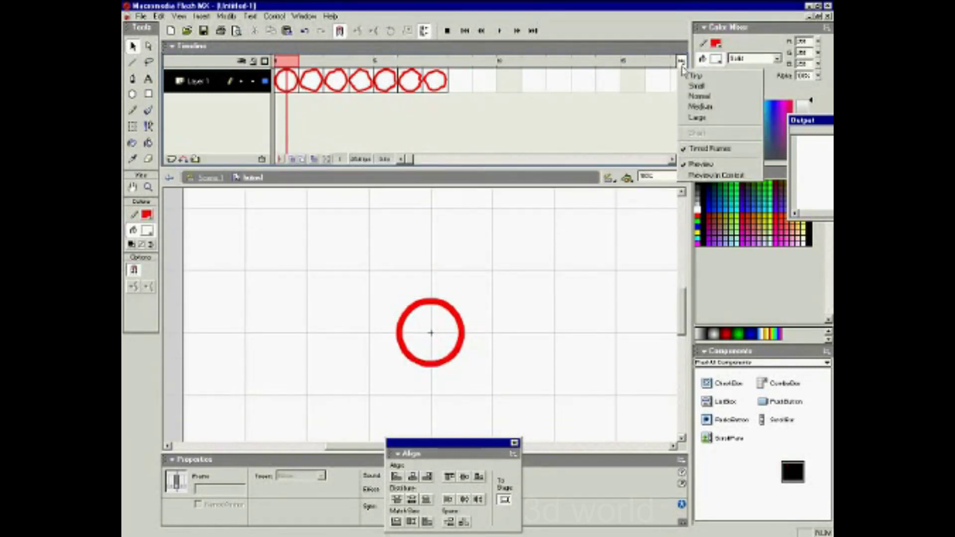
- Add Layer 2 and insert a keyframe at its frame 2
left_click(171, 159)
left_click(311, 104)
left_click(311, 81)
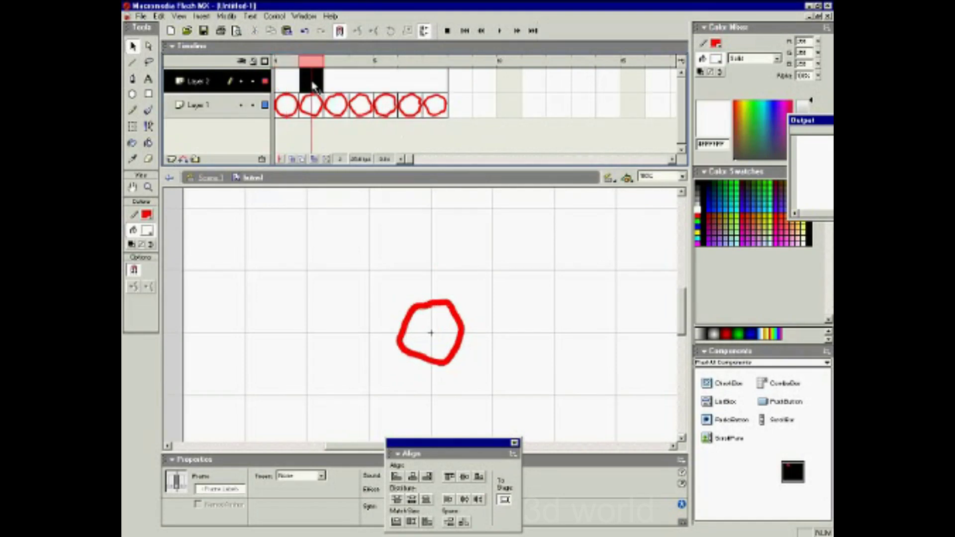
right_click(311, 81)
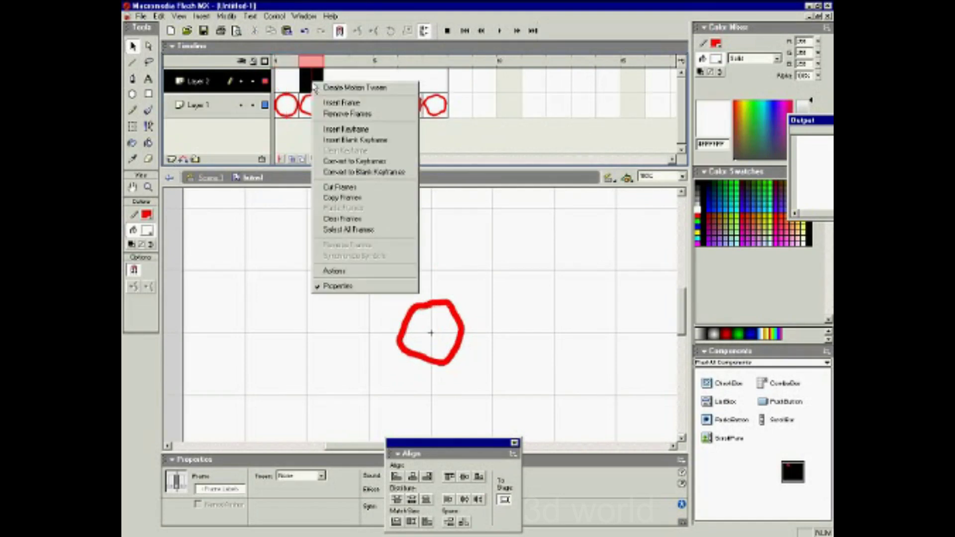
left_click(359, 131)
- Insert a keyframe at Layer 2 frame 7 and open its frame actions
left_click(437, 88)
right_click(438, 89)
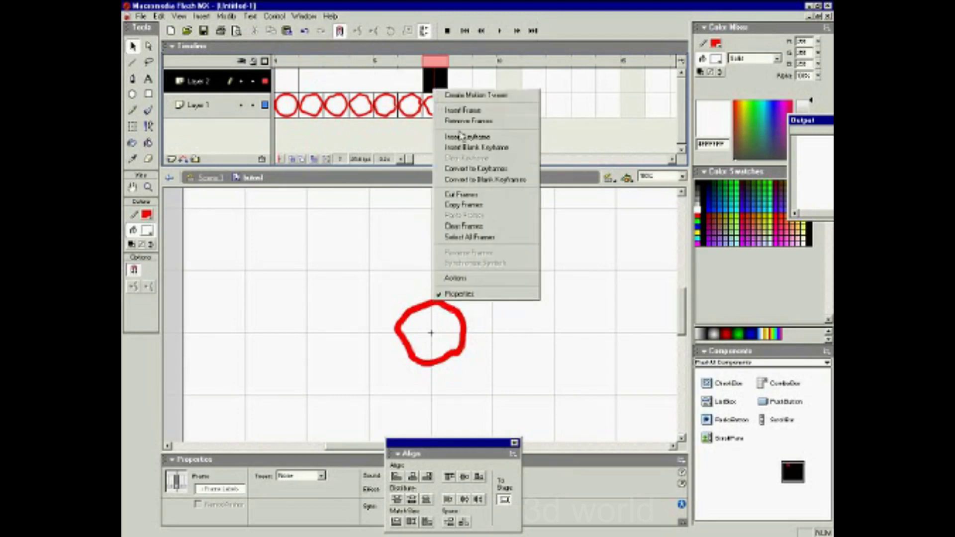
left_click(454, 134)
left_click(439, 88)
right_click(437, 84)
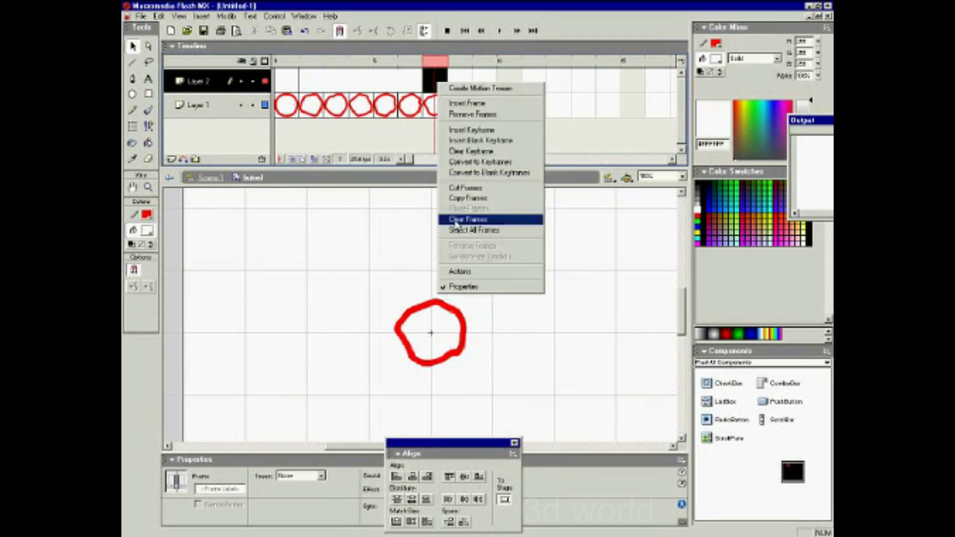
left_click(472, 274)
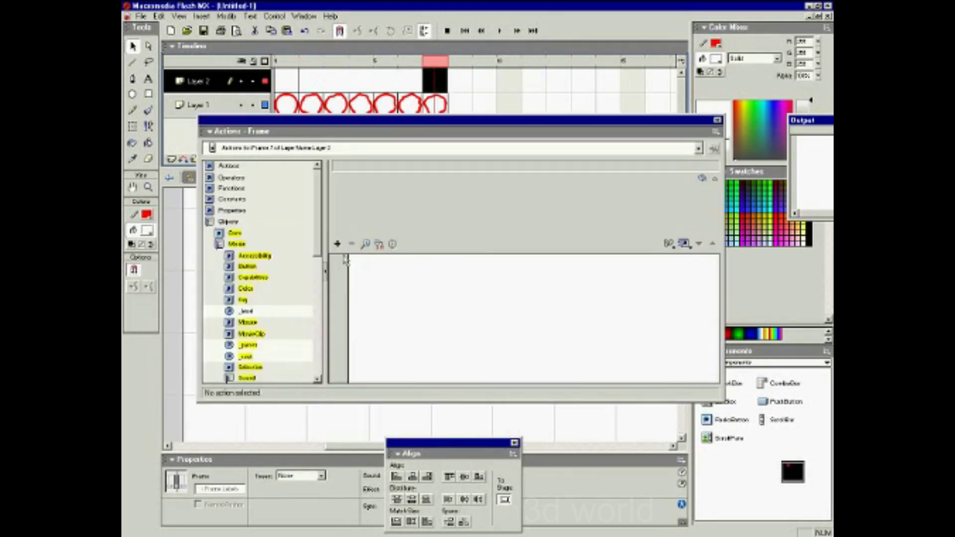
- Give Layer 2 frame 7 a gotoAndPlay(2) action
left_click(338, 244)
left_click(571, 255)
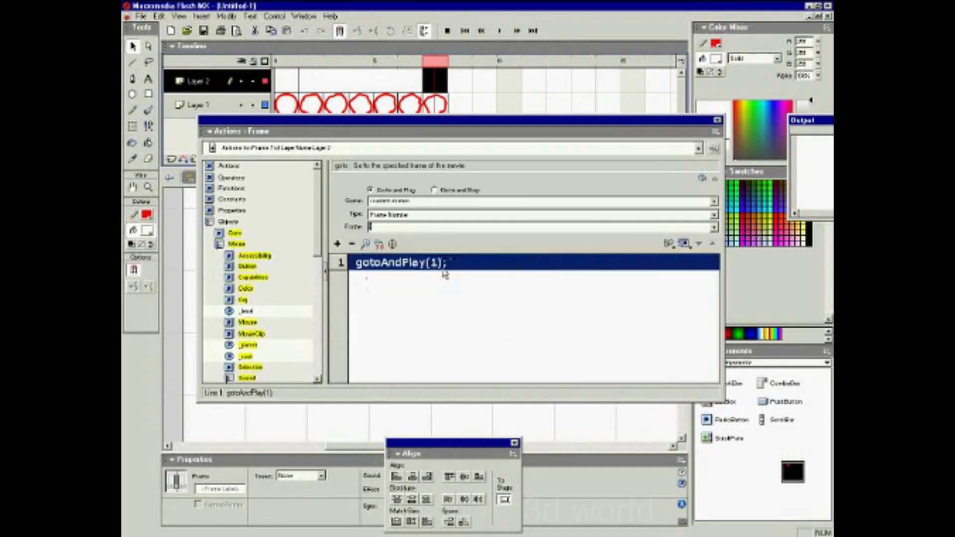
type("2")
left_click_drag(440, 121, 534, 189)
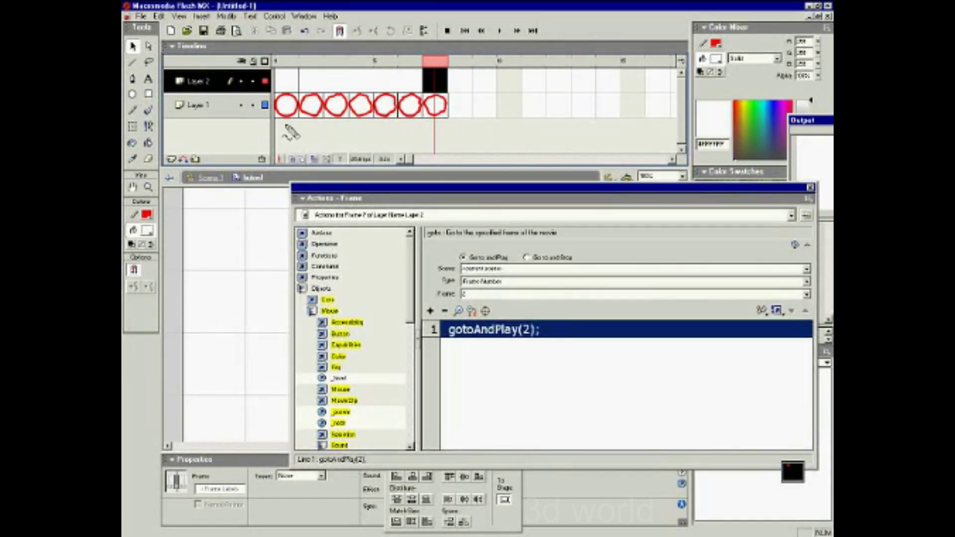
- Annotate the timeline showing the loop from frame 7 back to frame 2, crossing out frame 1
mouse_move(275, 132)
left_mouse_down()
mouse_move(451, 133)
mouse_move(442, 140)
mouse_move(494, 146)
mouse_move(480, 145)
left_mouse_up()
mouse_move(440, 61)
left_mouse_down()
mouse_move(398, 31)
mouse_move(345, 23)
mouse_move(315, 65)
mouse_move(330, 59)
mouse_move(366, 82)
mouse_move(421, 84)
mouse_move(402, 92)
left_mouse_up()
mouse_move(453, 78)
left_mouse_down()
mouse_move(451, 91)
mouse_move(469, 89)
left_mouse_up()
mouse_move(470, 83)
left_mouse_down()
mouse_move(486, 96)
mouse_move(475, 98)
left_mouse_up()
left_click_drag(270, 67, 306, 133)
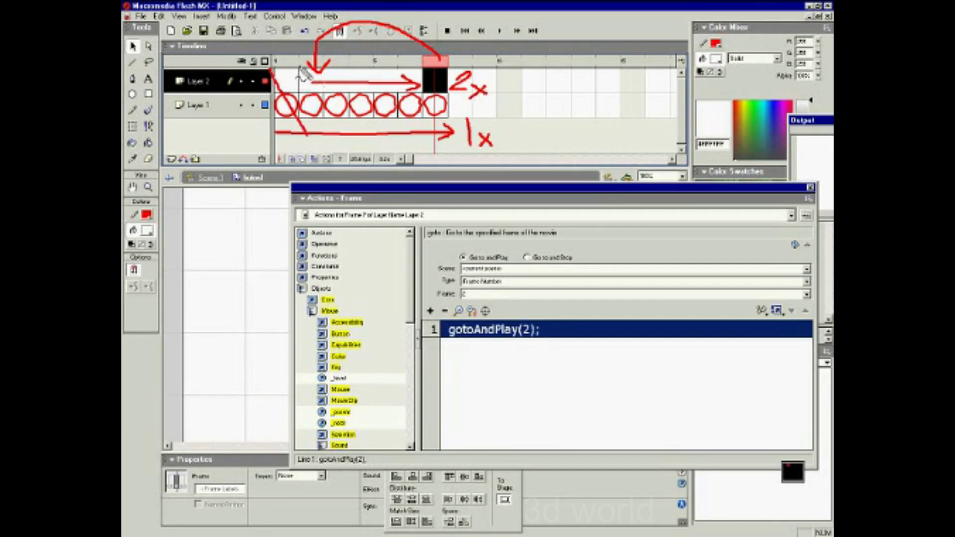
left_click_drag(299, 65, 275, 132)
key("Escape")
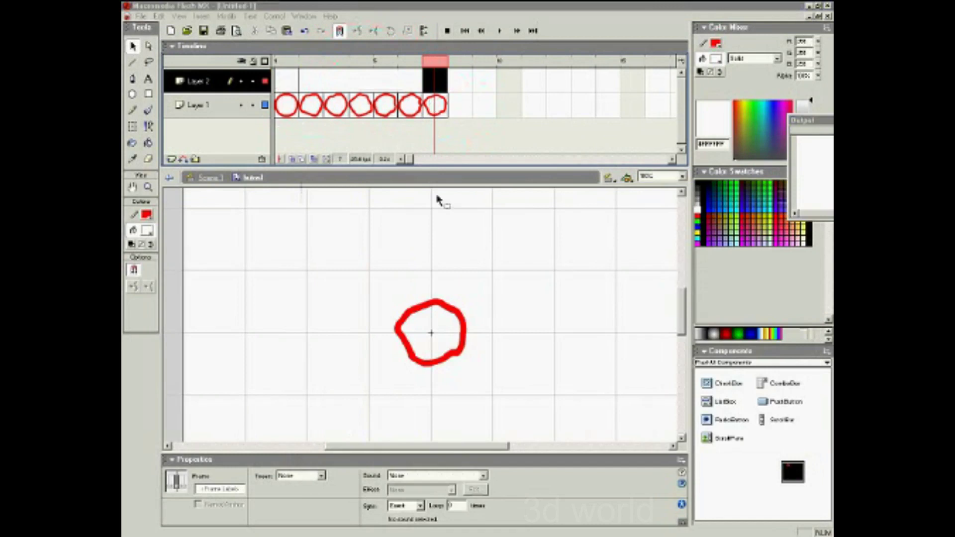
- Close the Actions panel, enable Simple Frame Actions, and play then stop the circle animation
left_click(436, 87)
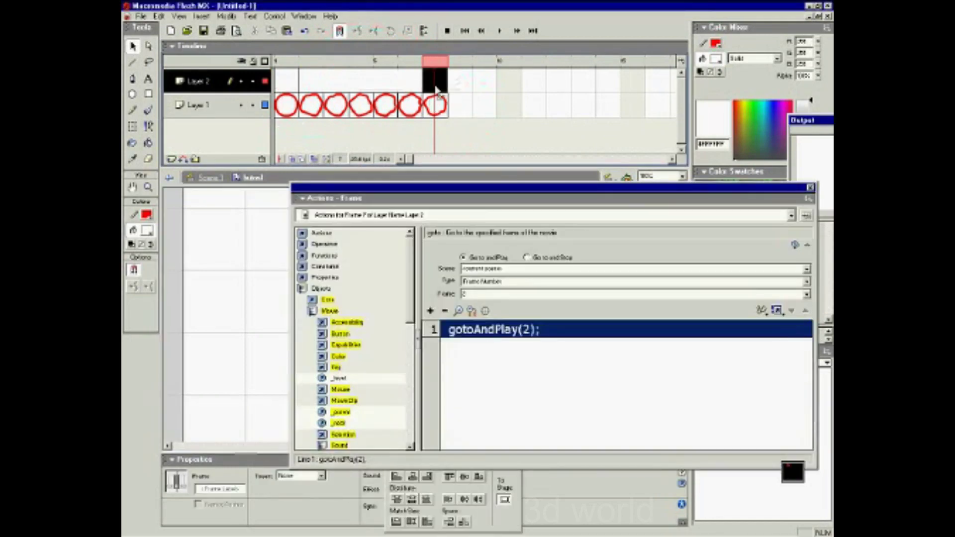
left_click(810, 188)
left_click(274, 17)
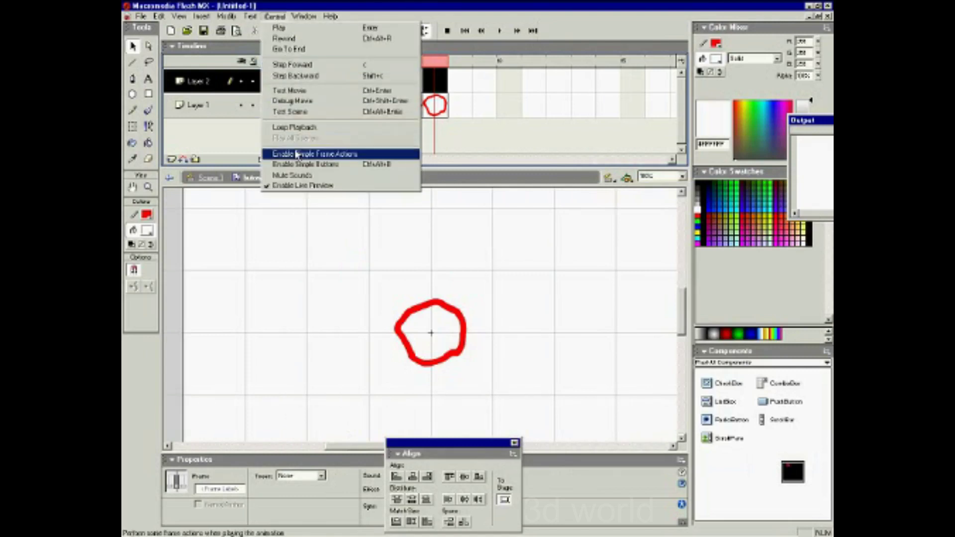
left_click(312, 155)
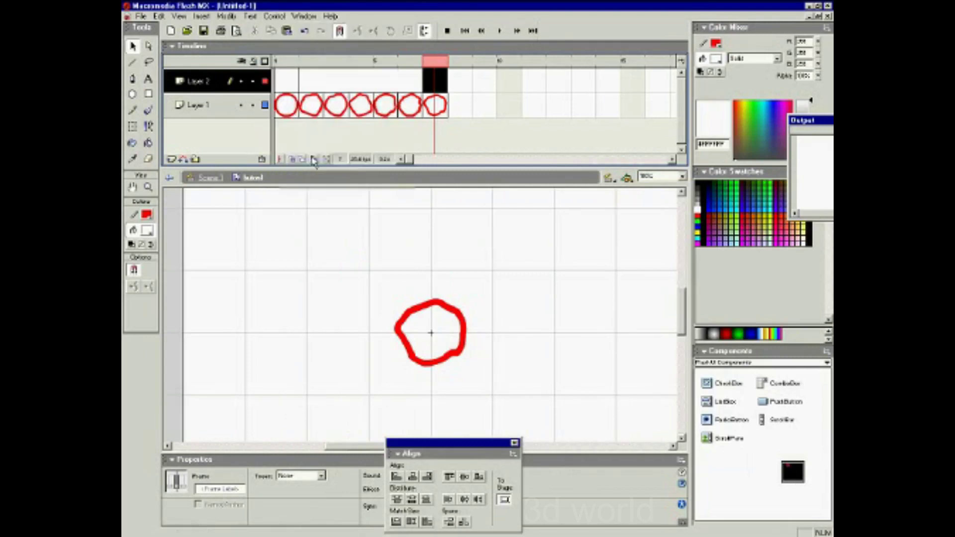
left_click(278, 62)
left_click(500, 31)
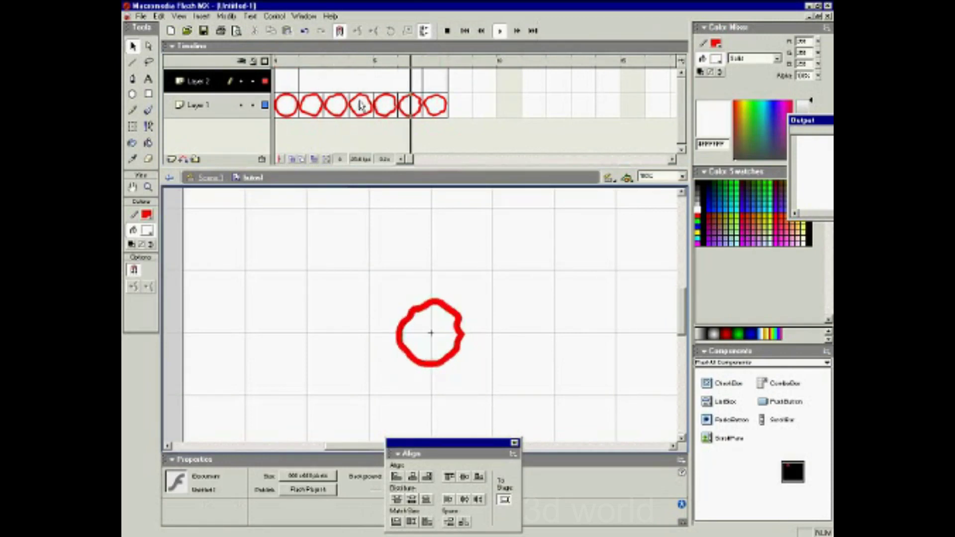
left_click(447, 32)
left_click(293, 64)
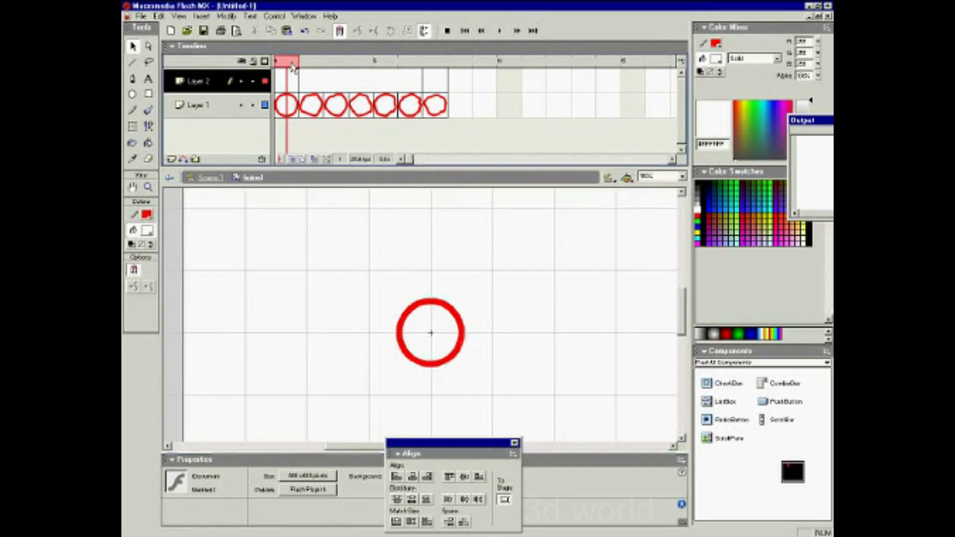
- Back in Scene 1, convert the circle instance into a Button symbol
left_click(209, 177)
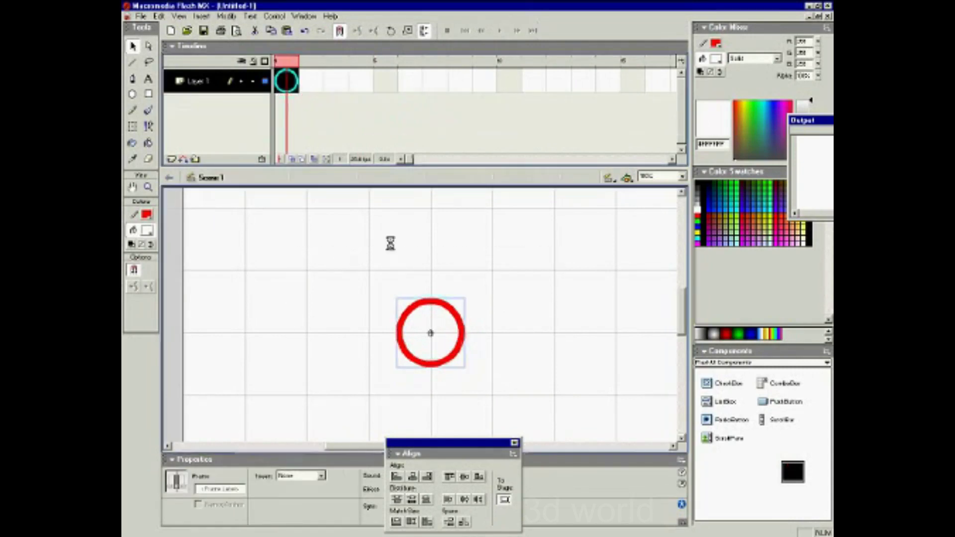
left_click(442, 305)
right_click(441, 305)
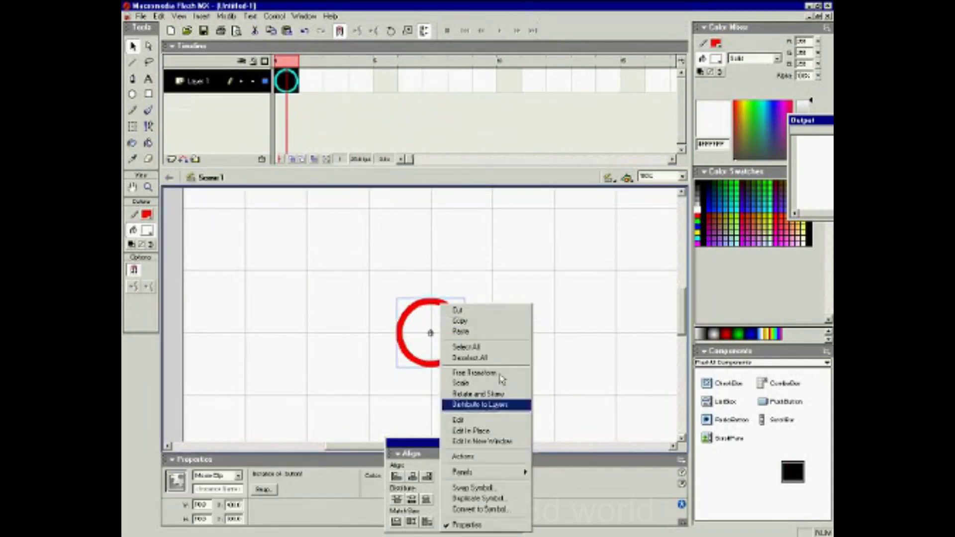
left_click(502, 509)
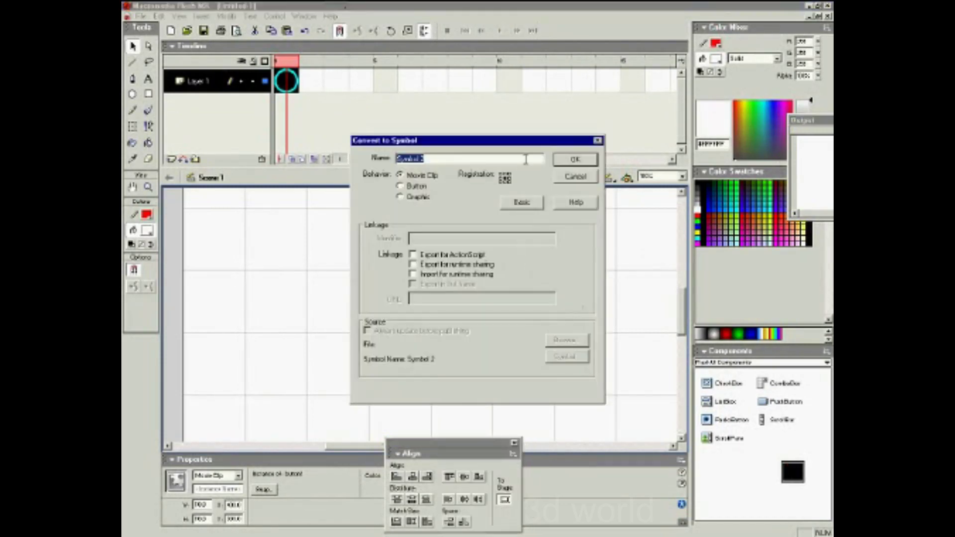
left_click(424, 189)
left_click(559, 160)
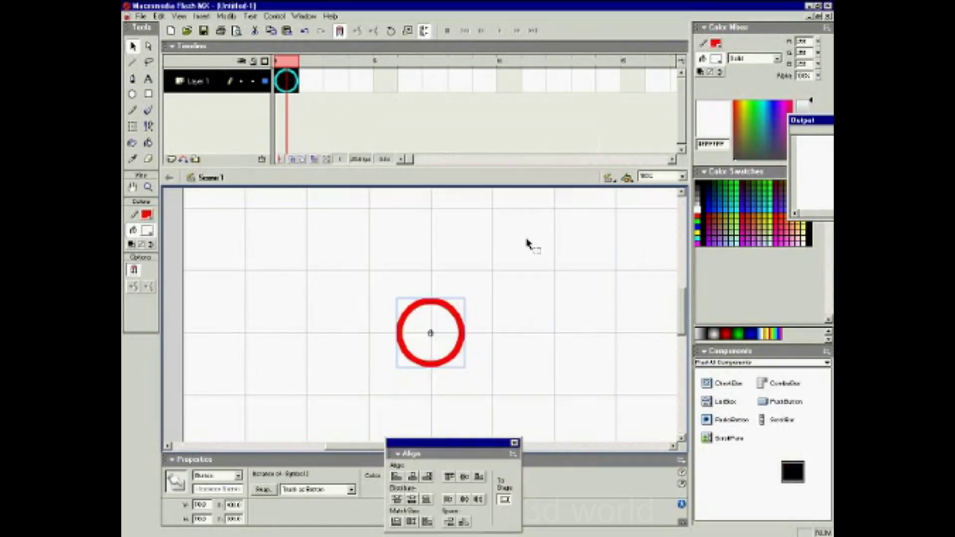
left_click(522, 230)
right_click(521, 231)
left_click(440, 214)
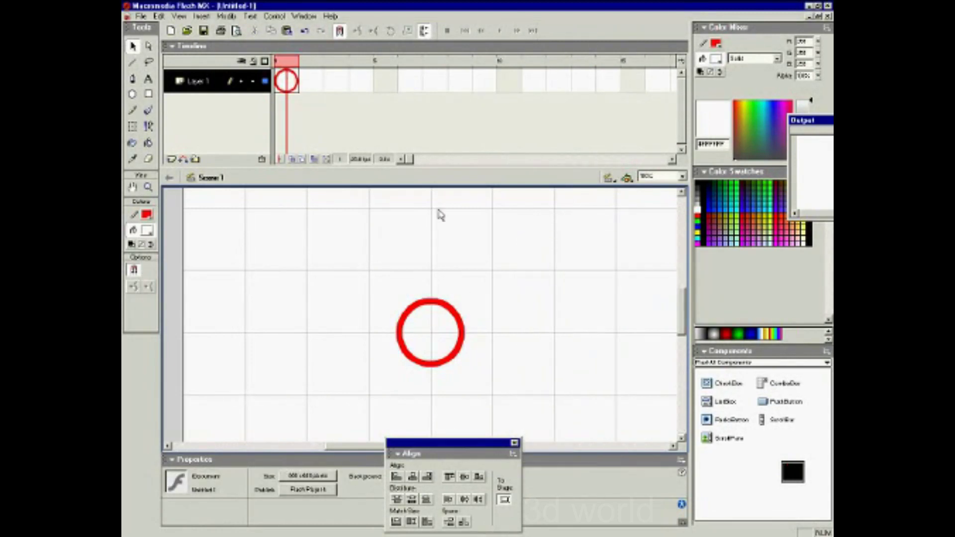
- Open the Library and begin renaming the button1 movie clip
left_click(304, 16)
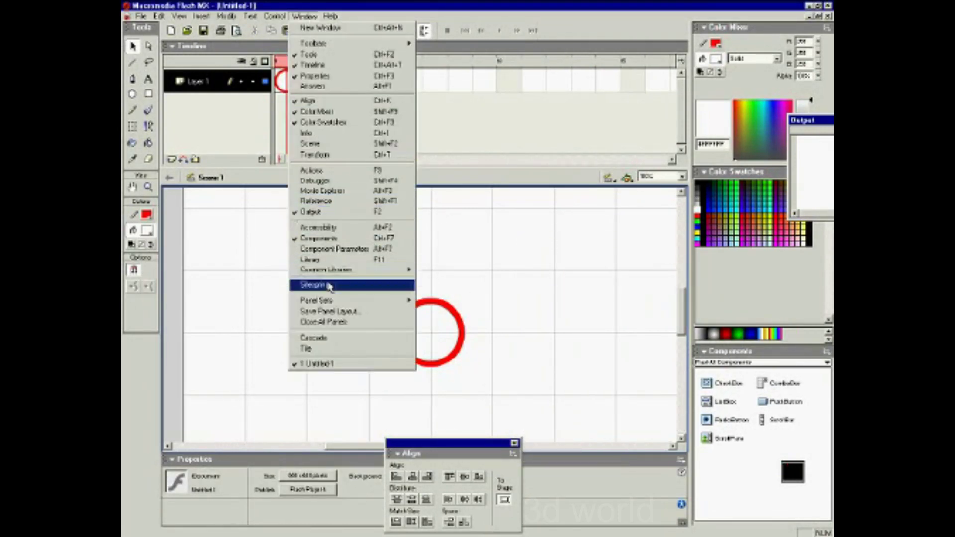
left_click(310, 260)
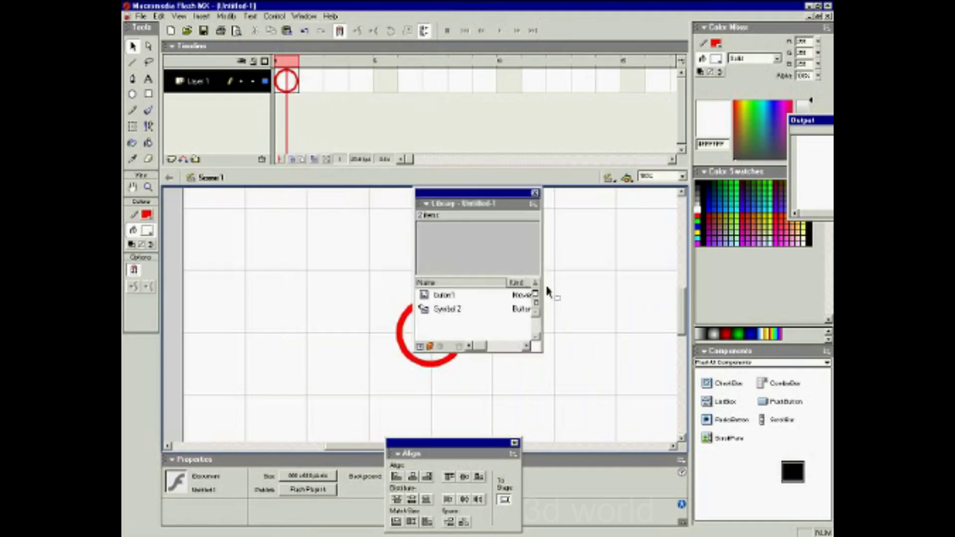
left_click_drag(476, 205, 556, 205)
left_click(541, 297)
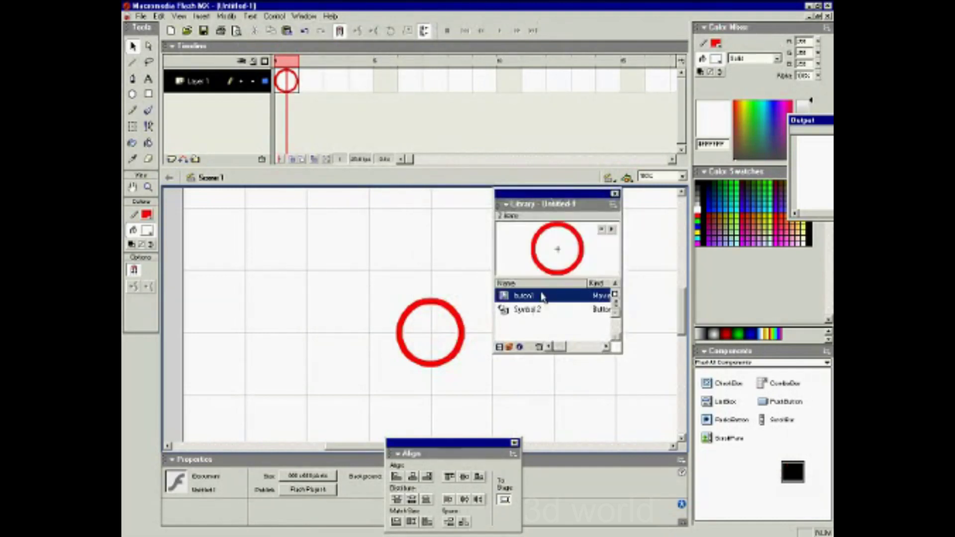
double_click(541, 296)
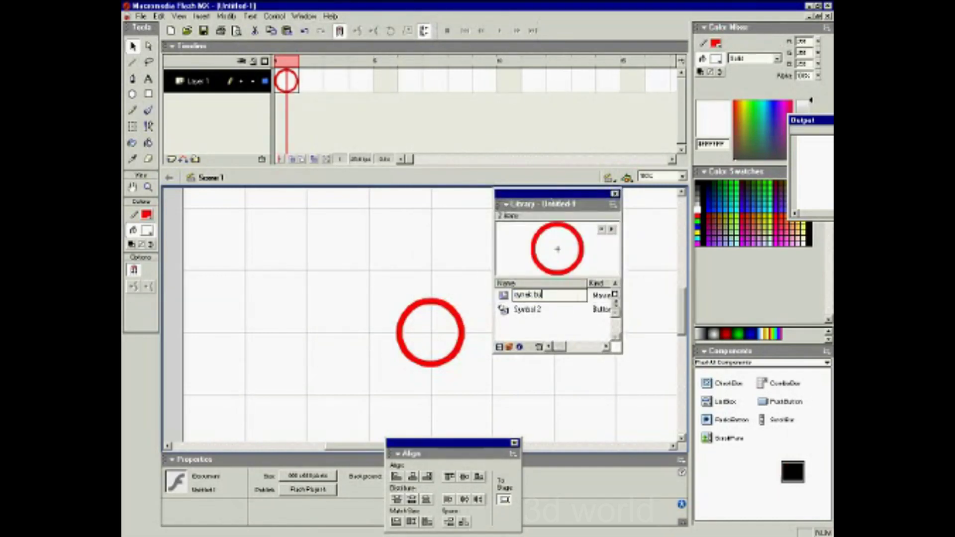
- Name the movie clip 'oynak buton' and Symbol 2 'butonun kendisi' in the Library
key("Return")
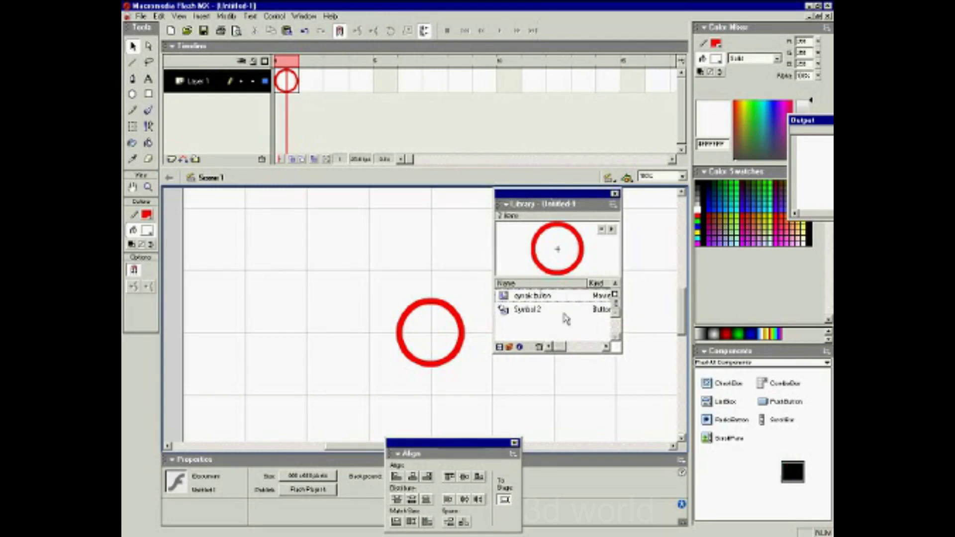
double_click(547, 310)
type("butonun kendisi")
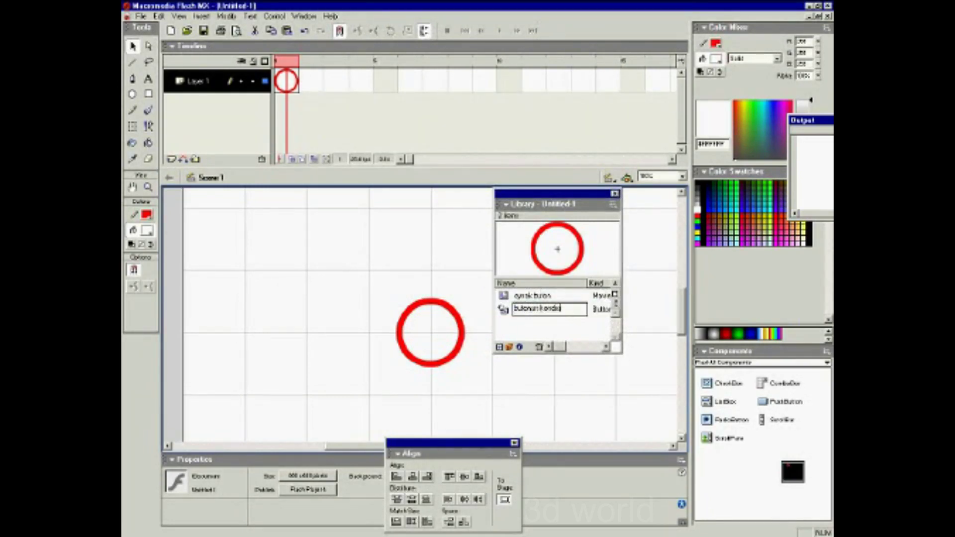
key("Return")
- Move the Library aside and open the butonun kendisi button on stage for editing
left_click_drag(542, 196, 595, 212)
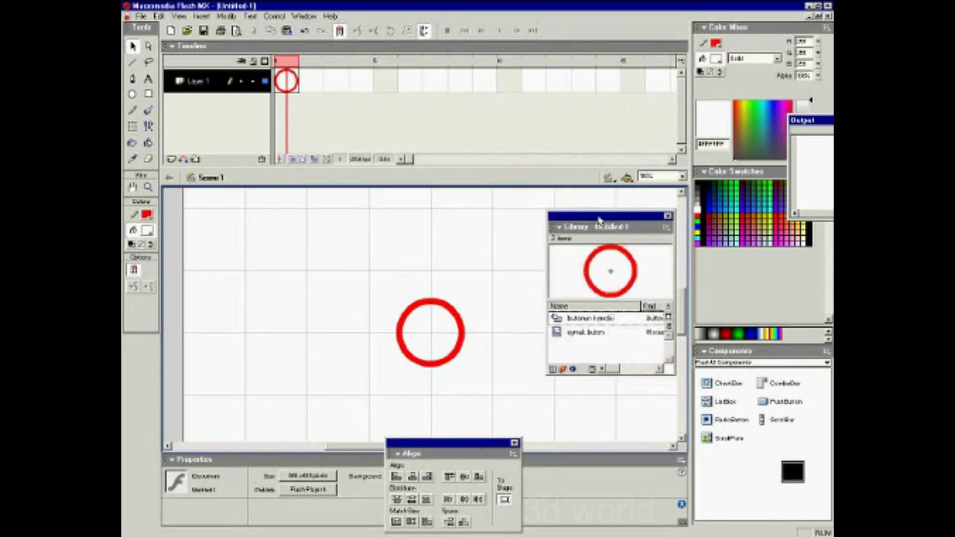
left_click(454, 317)
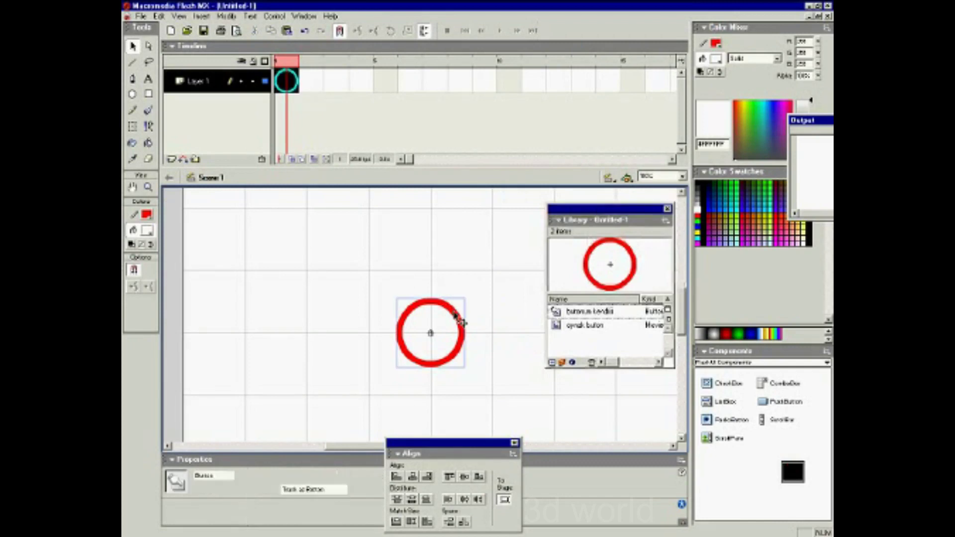
left_click(477, 303)
double_click(457, 326)
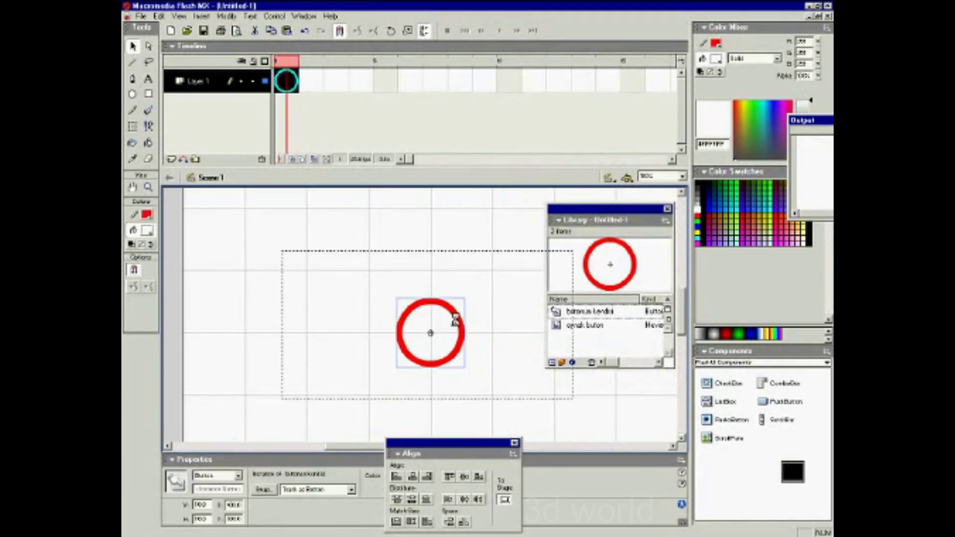
left_click(389, 254)
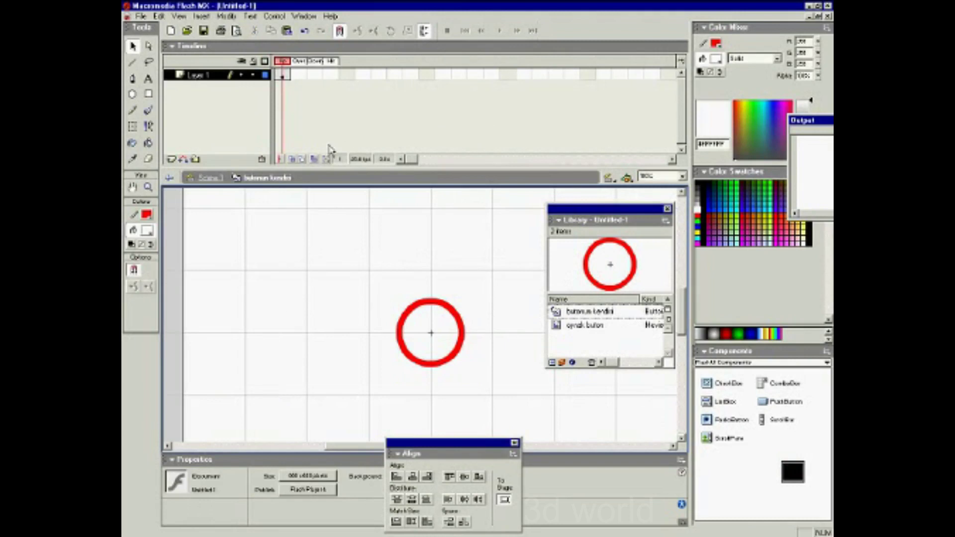
- Insert a keyframe in the button's Over frame
left_click(282, 75)
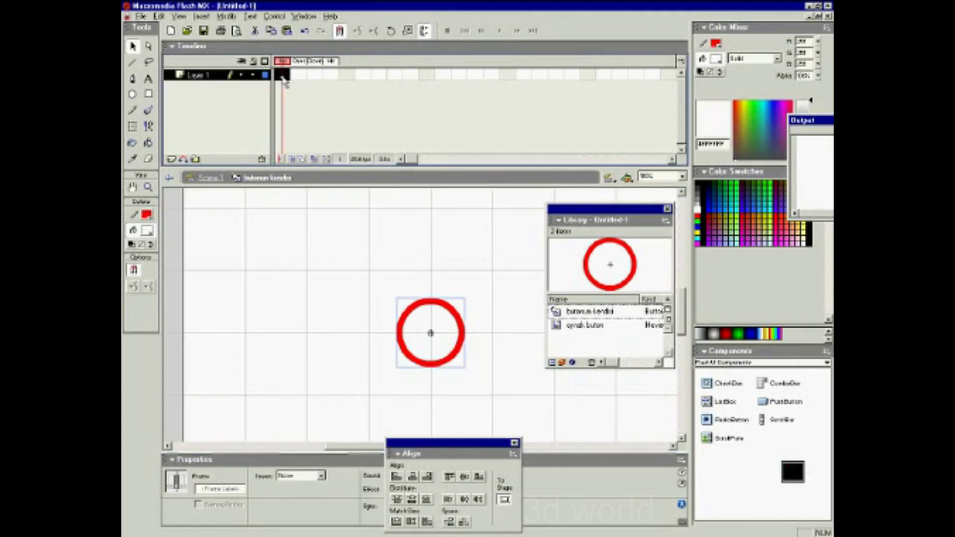
right_click(282, 77)
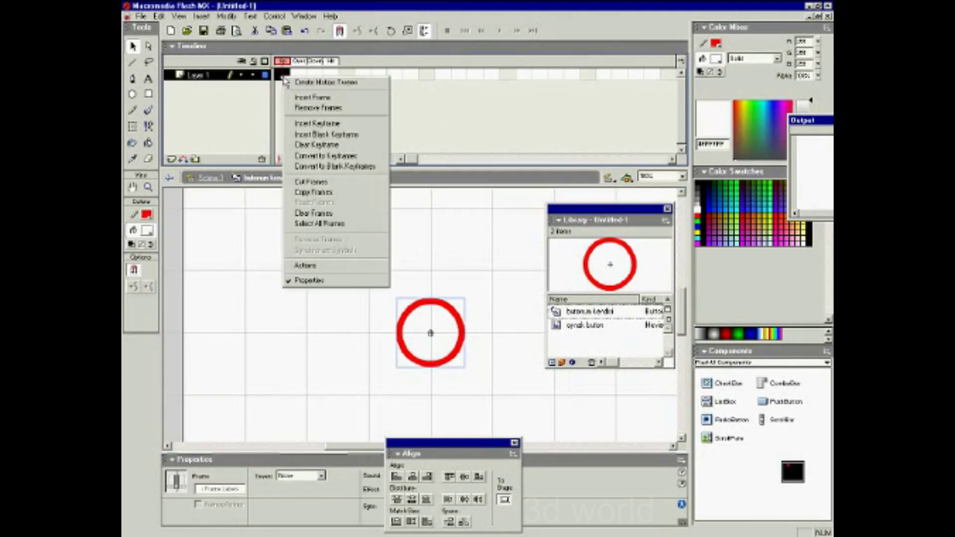
left_click(335, 124)
- Set the Up-state circle instance's behaviour to Graphic
left_click(282, 76)
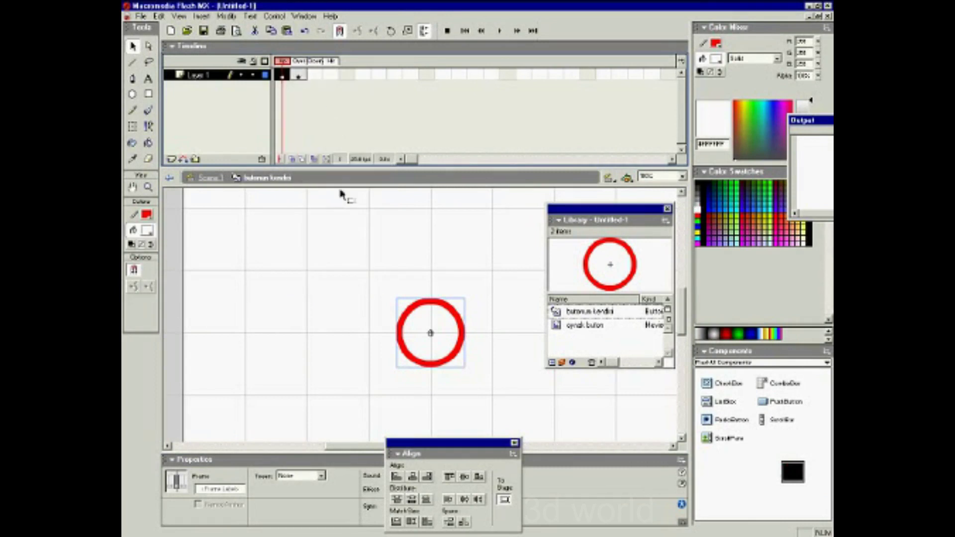
left_click(450, 305)
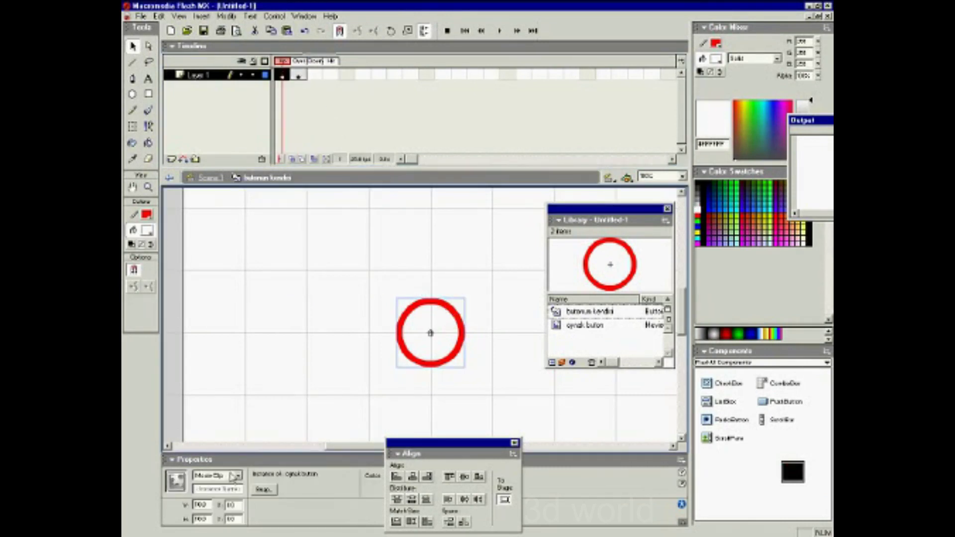
left_click(233, 476)
left_click(227, 506)
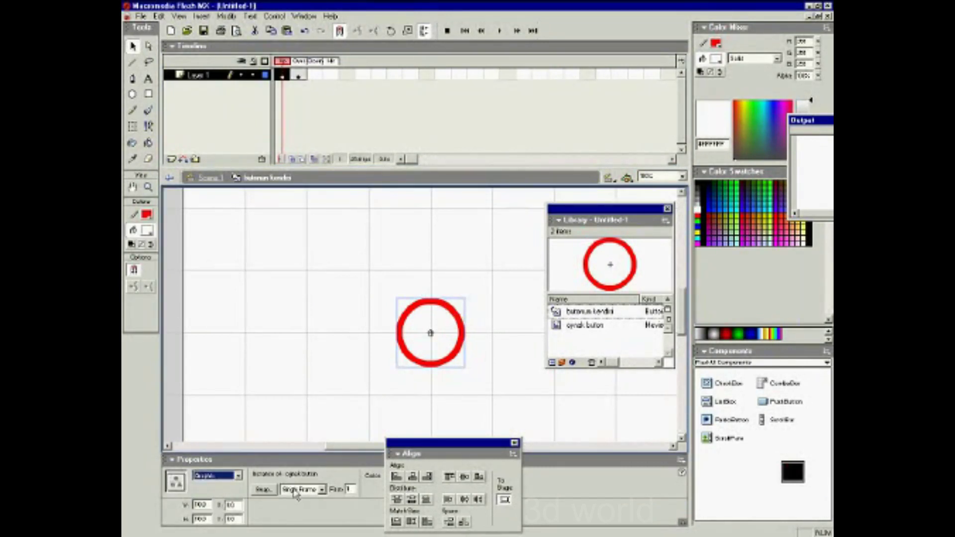
- Insert a keyframe in the button's Down frame
left_click(314, 75)
right_click(314, 74)
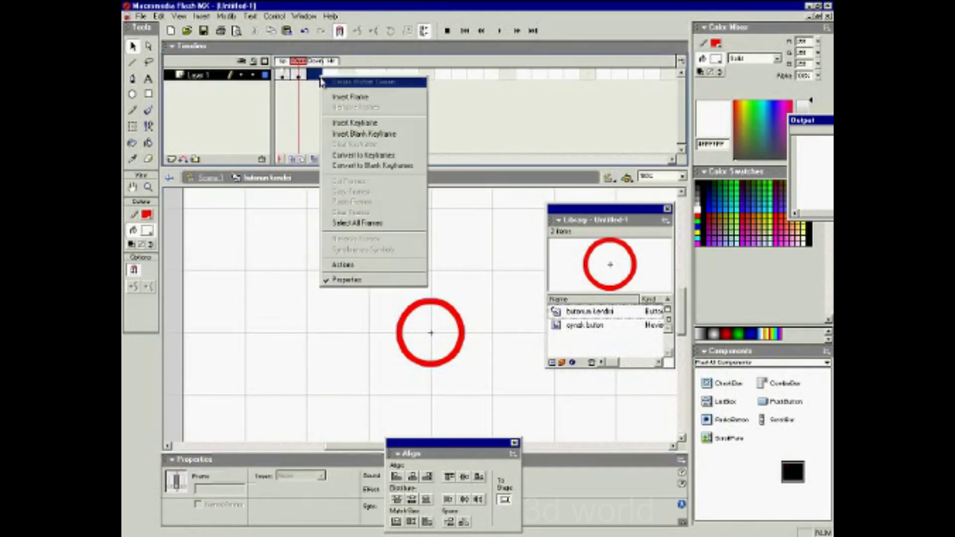
left_click(338, 123)
left_click(340, 104)
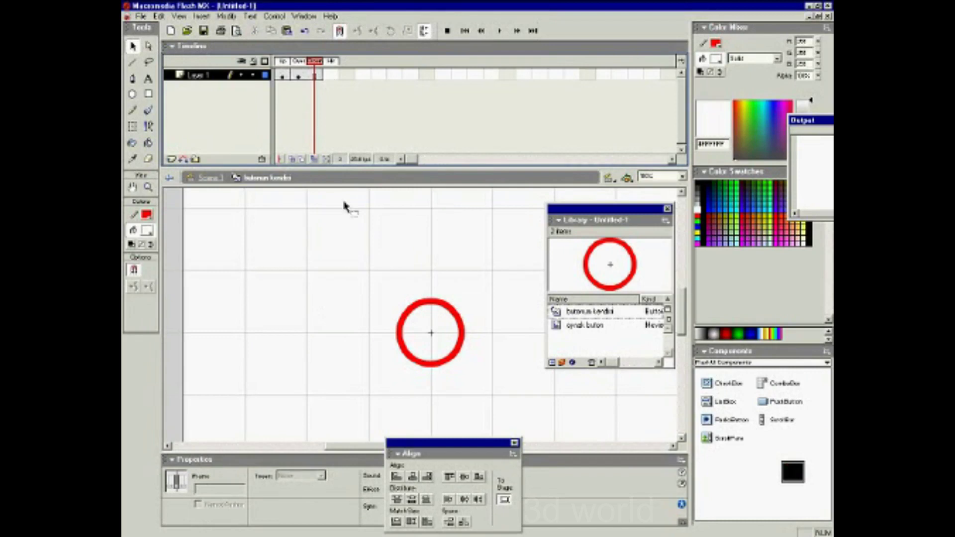
- Draw a black-filled oval with no outline beside the red ring
left_click(132, 94)
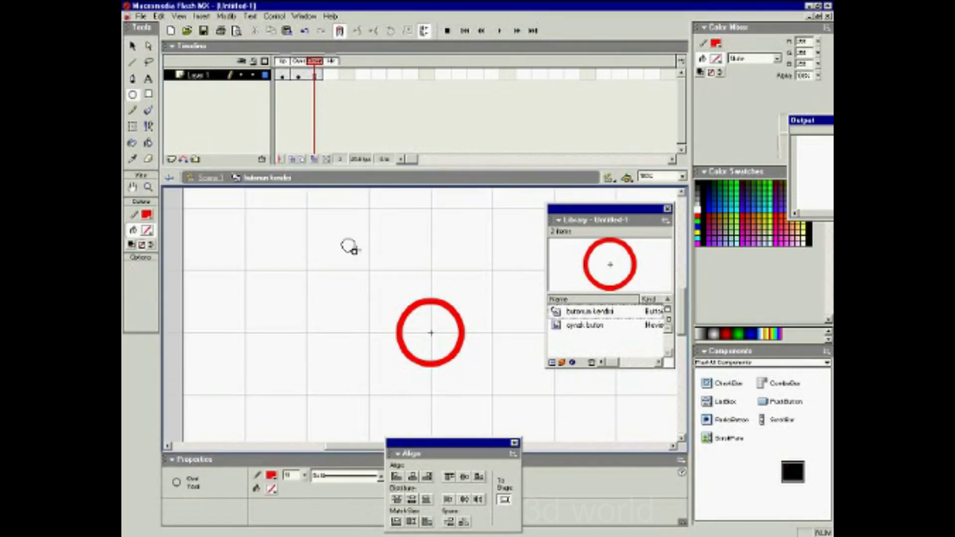
left_click_drag(354, 252, 360, 257)
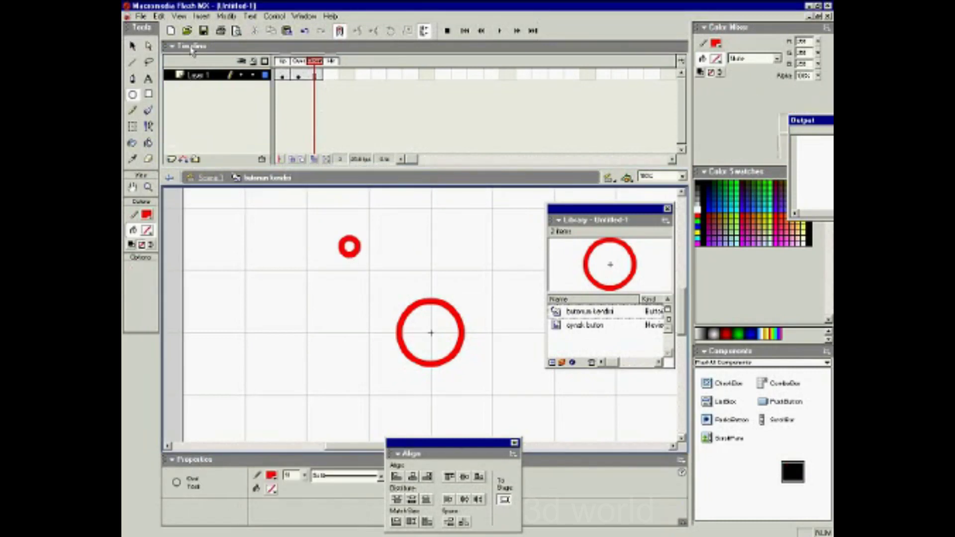
left_click(158, 16)
left_click(146, 215)
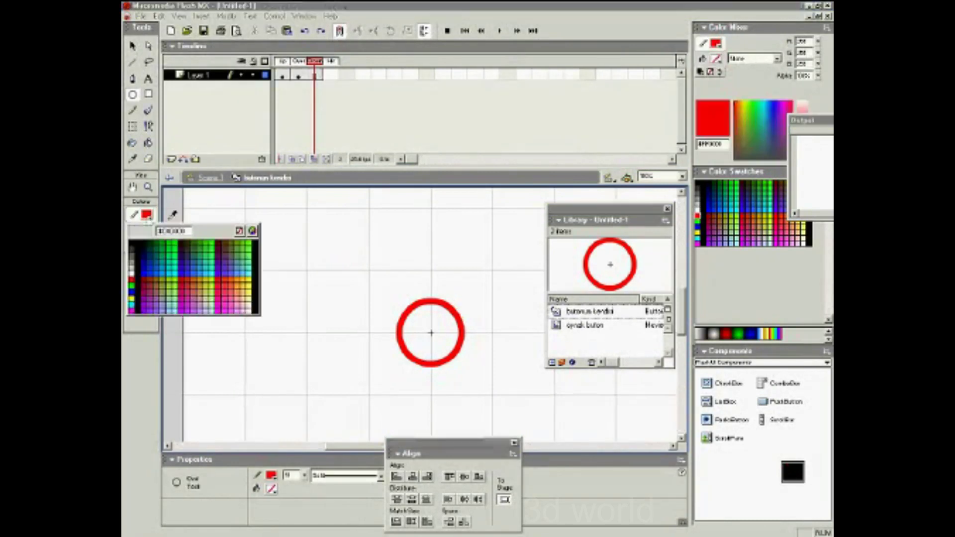
left_click(240, 231)
left_click(146, 231)
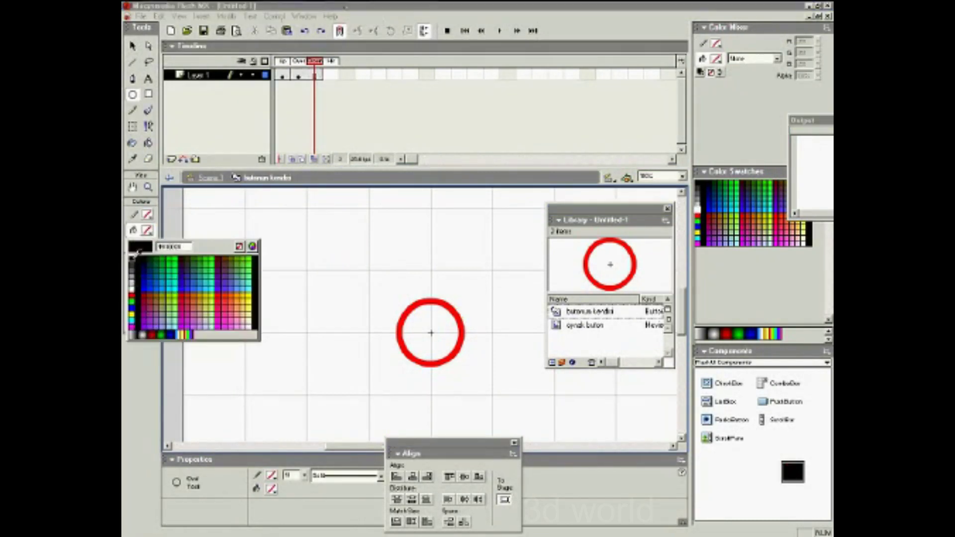
left_click(138, 252)
left_click_drag(322, 241, 430, 333)
- Align and resize the black circle to cover the ring, then cut its fill
key("v")
left_click_drag(348, 253, 479, 397)
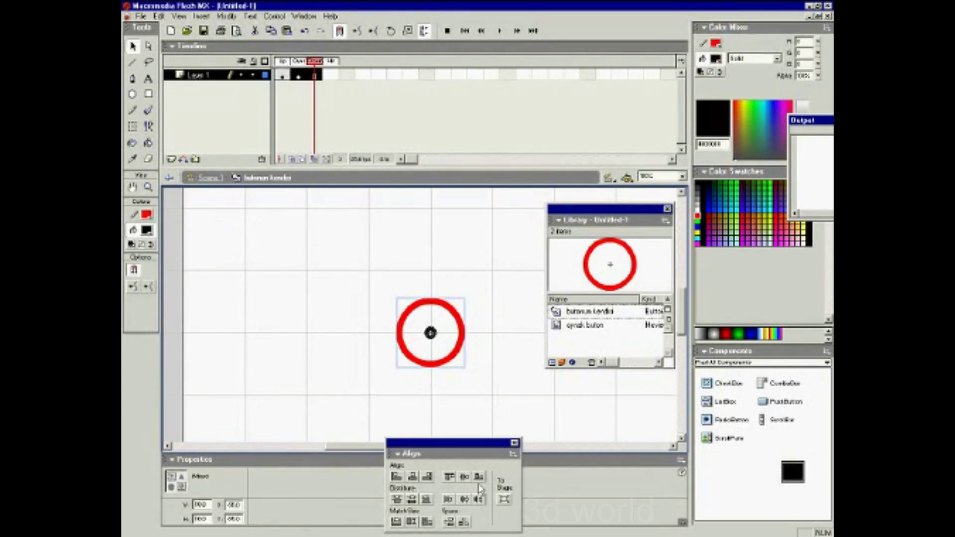
left_click(425, 522)
left_click(514, 369)
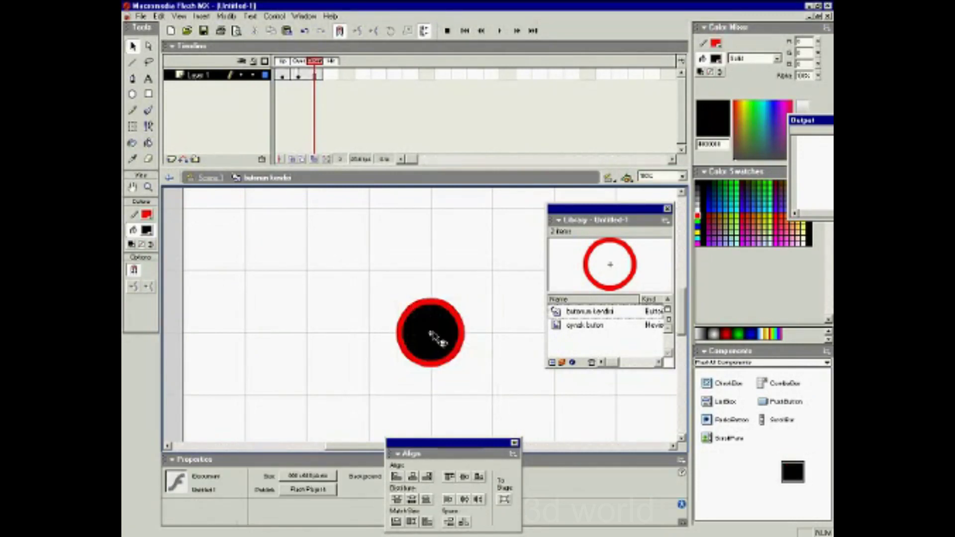
right_click(432, 332)
left_click(450, 338)
- Add a blank Hit keyframe and paste the black circle in place
right_click(328, 74)
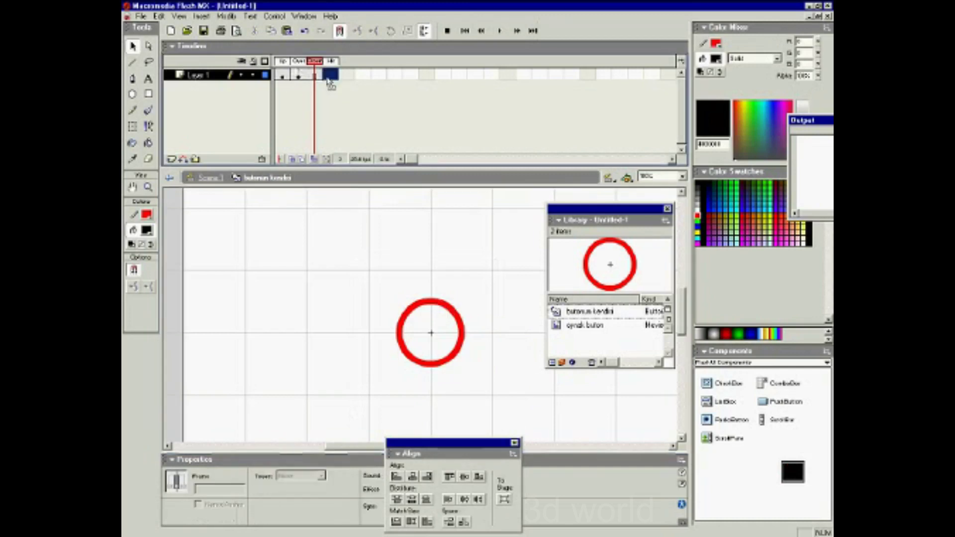
left_click(362, 135)
left_click(373, 263)
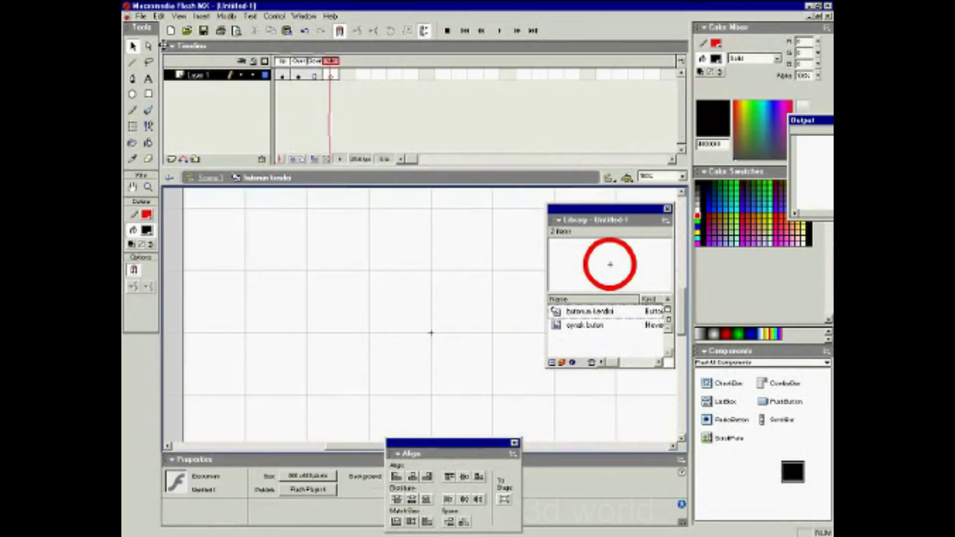
left_click(159, 16)
left_click(183, 86)
- Review the Up, Over and Hit frames, then return to Scene 1
left_click(328, 115)
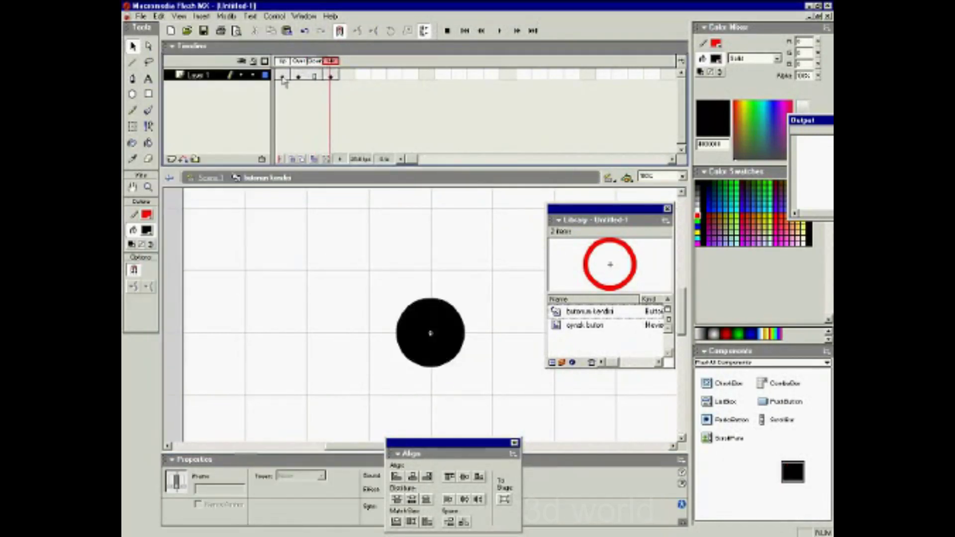
left_click(282, 76)
left_click_drag(344, 229, 502, 395)
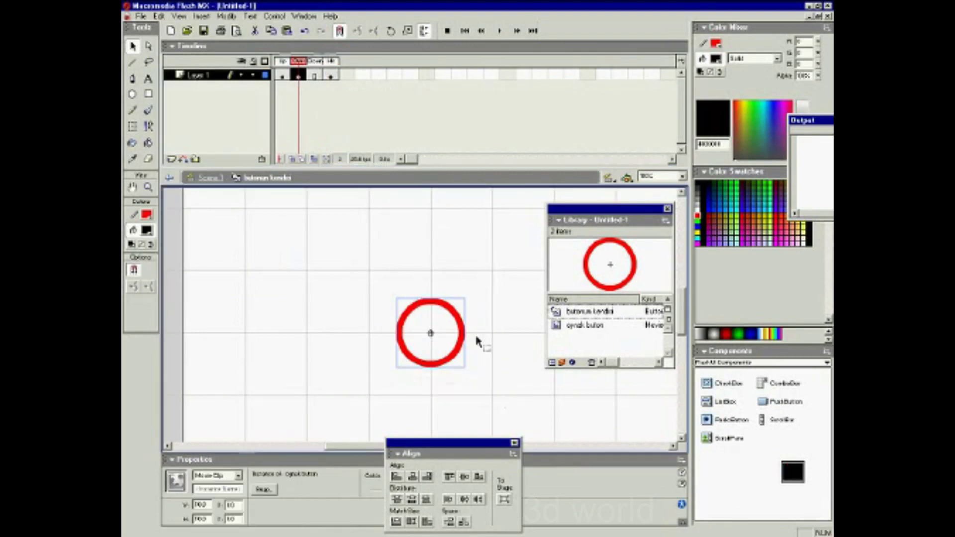
left_click(331, 76)
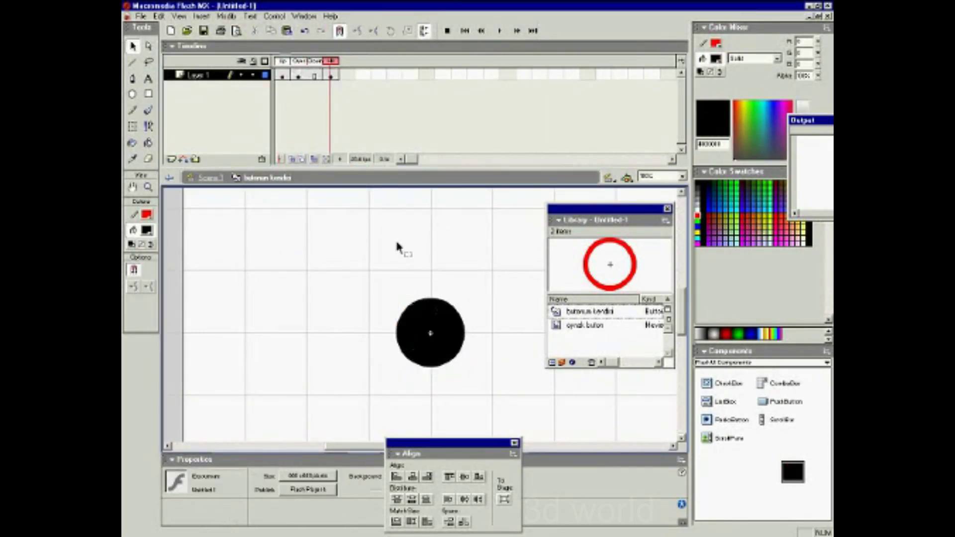
left_click(205, 177)
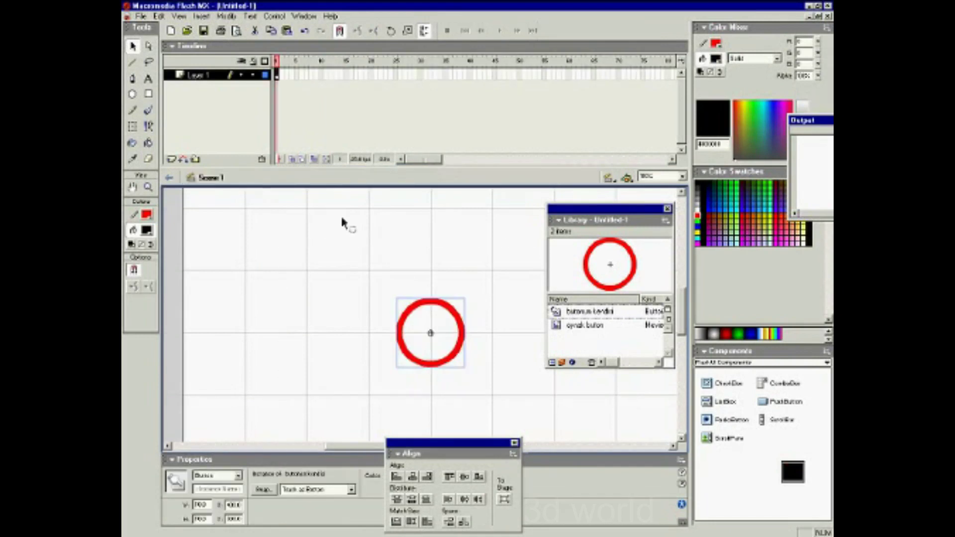
left_click(362, 235)
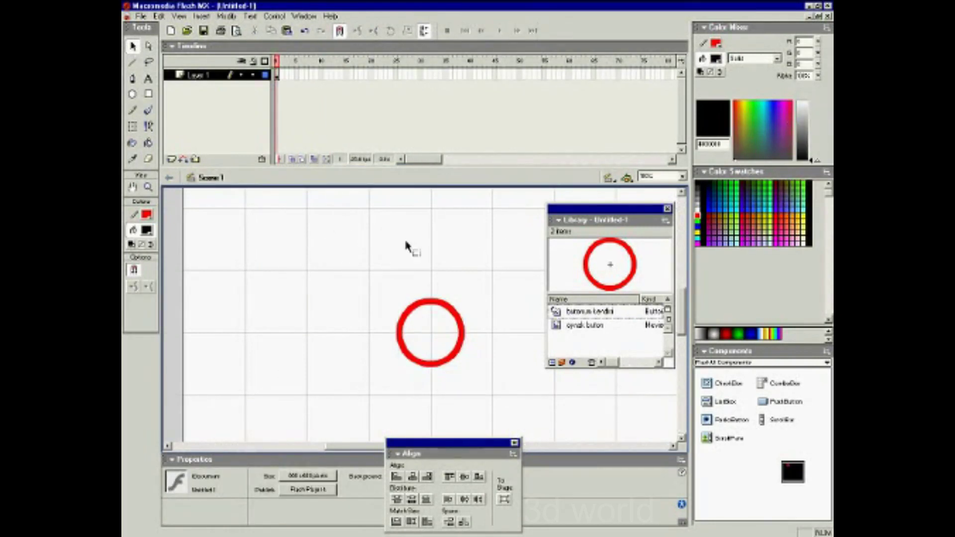
left_click(253, 17)
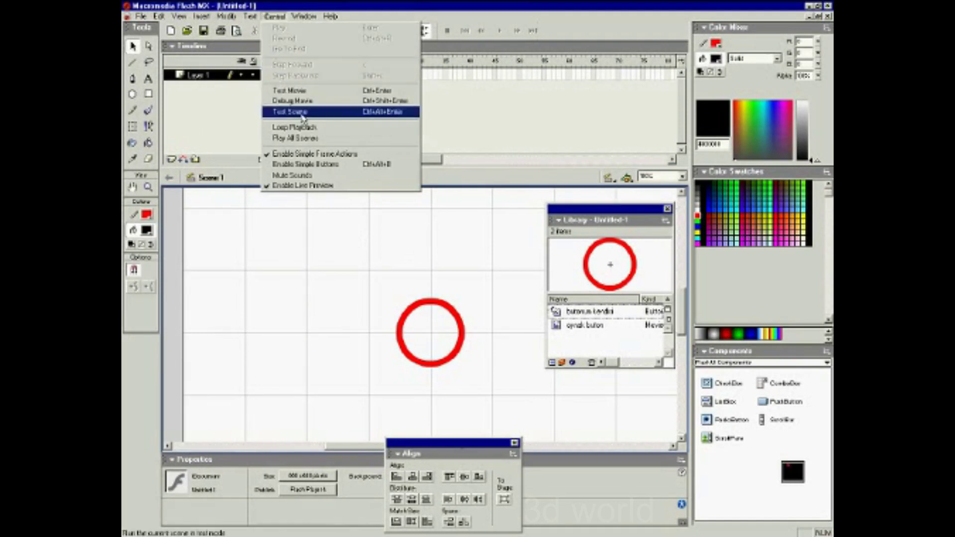
left_click(293, 90)
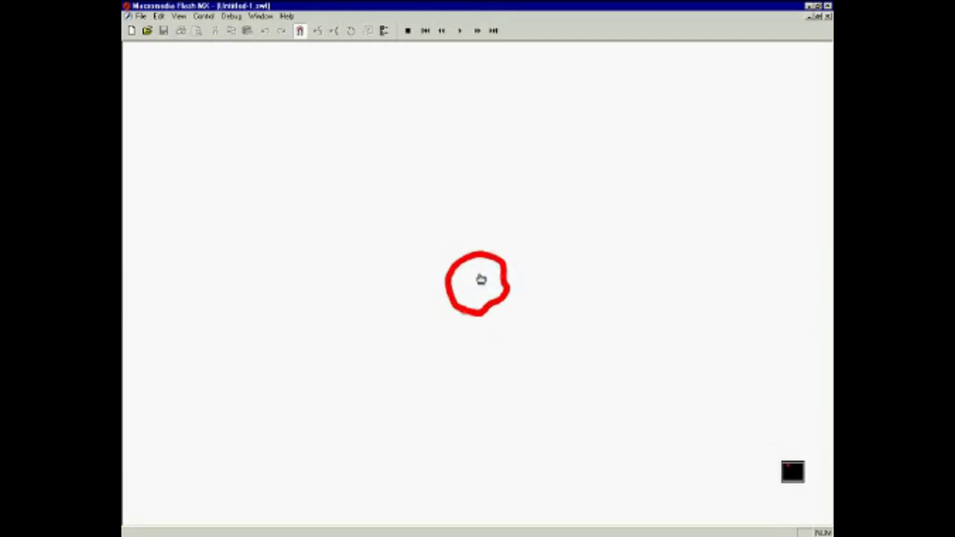
- Close the test movie and create a new blank document
left_click(829, 16)
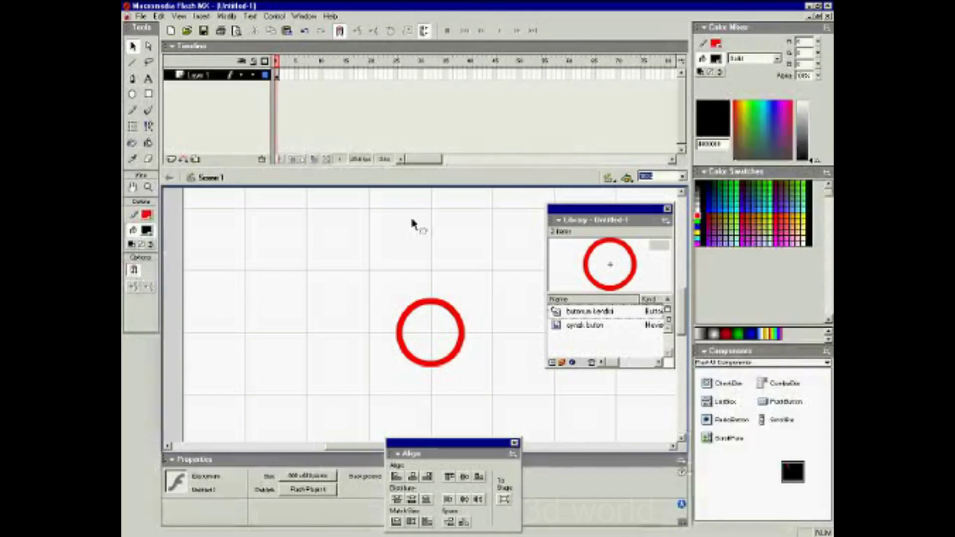
left_click(295, 18)
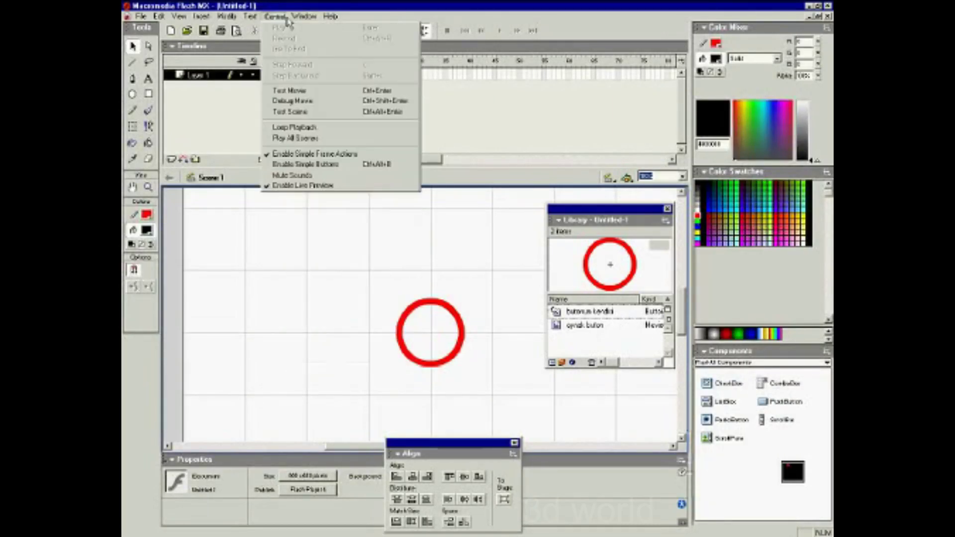
left_click(147, 26)
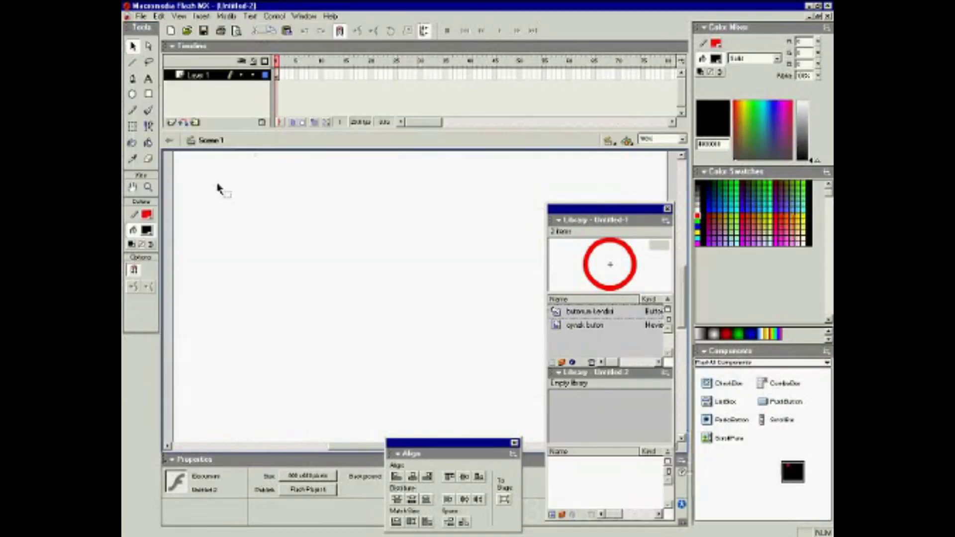
- Show the grid over the new stage with the Rectangle tool active
left_click(149, 94)
left_click(179, 16)
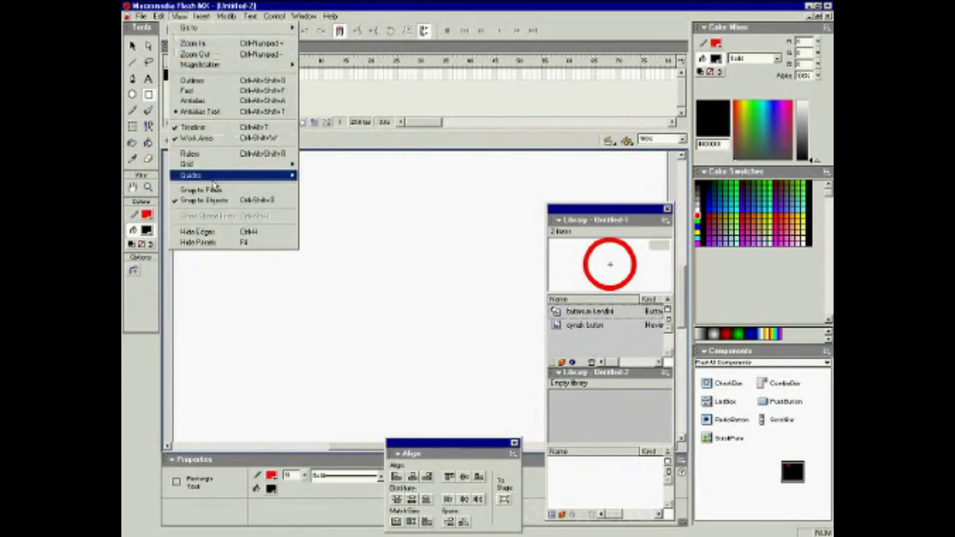
left_click(305, 163)
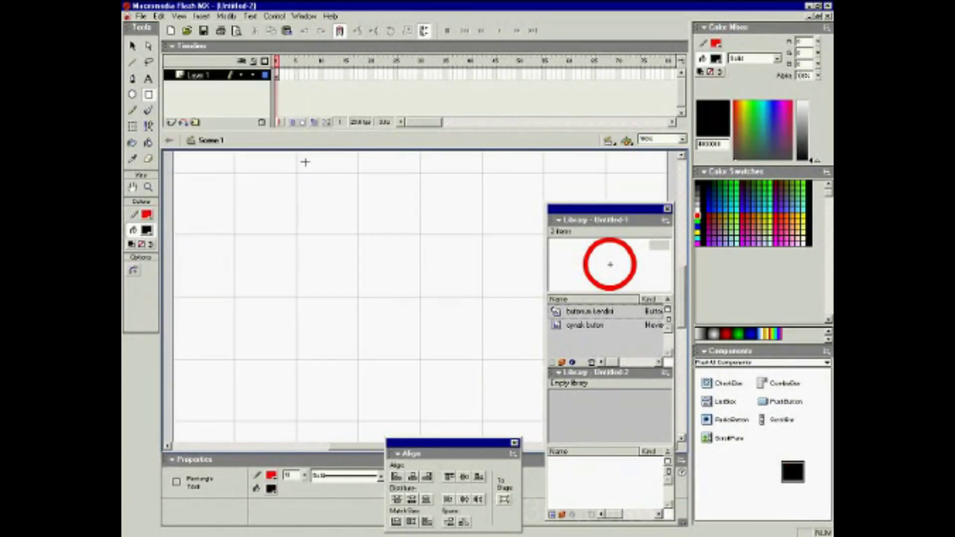
left_click(180, 17)
left_click(178, 203)
left_click(148, 232)
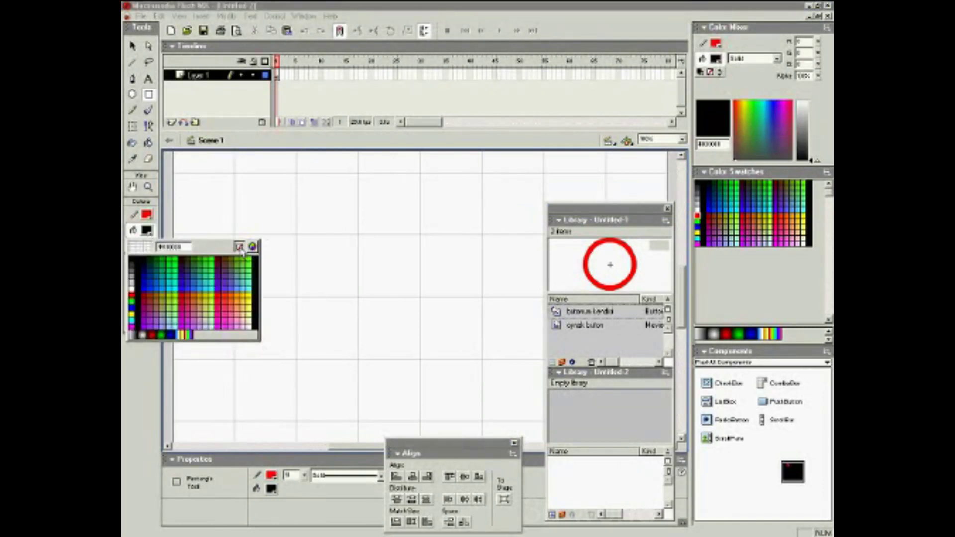
- Set no fill and a solid Ragged stroke, then draw a red square top-left
left_click(239, 247)
left_click(514, 443)
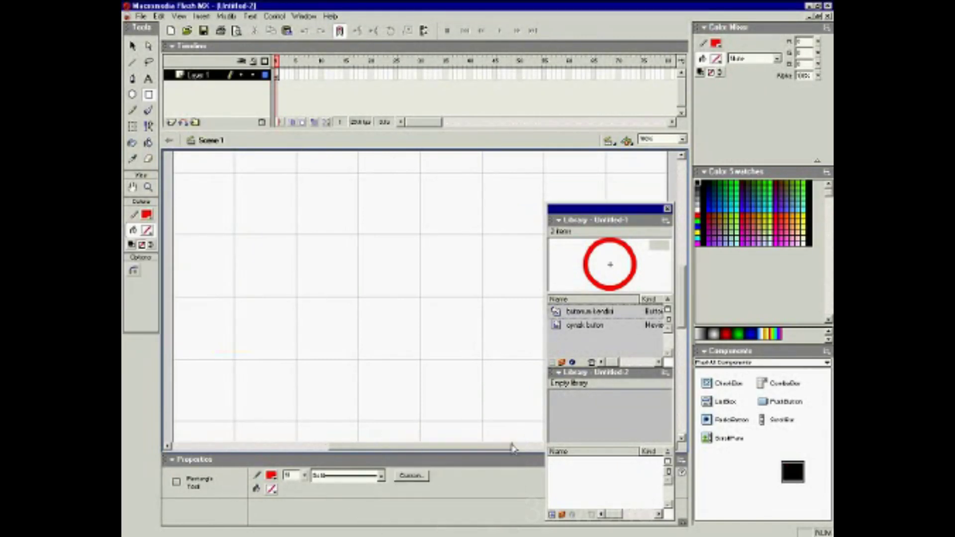
left_click(413, 476)
left_click(552, 228)
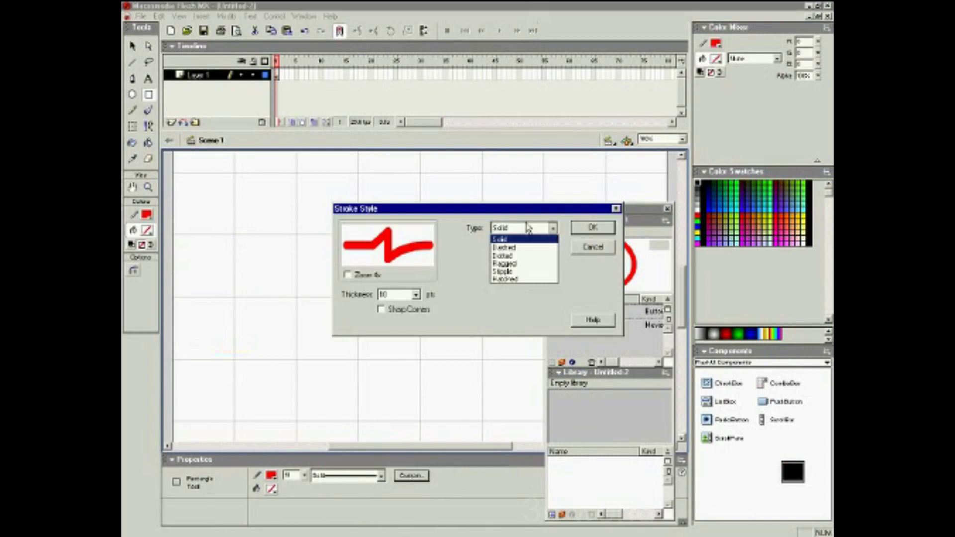
left_click(528, 264)
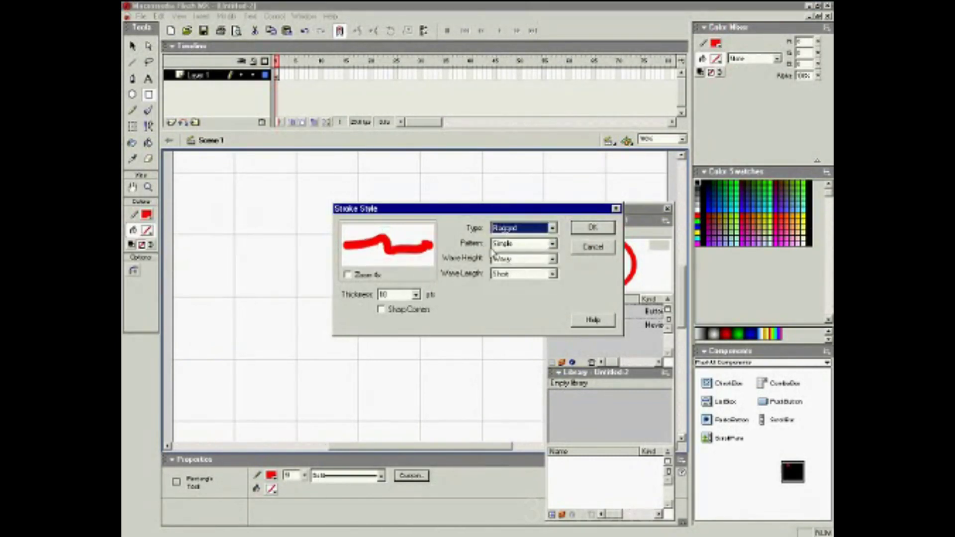
left_click(505, 244)
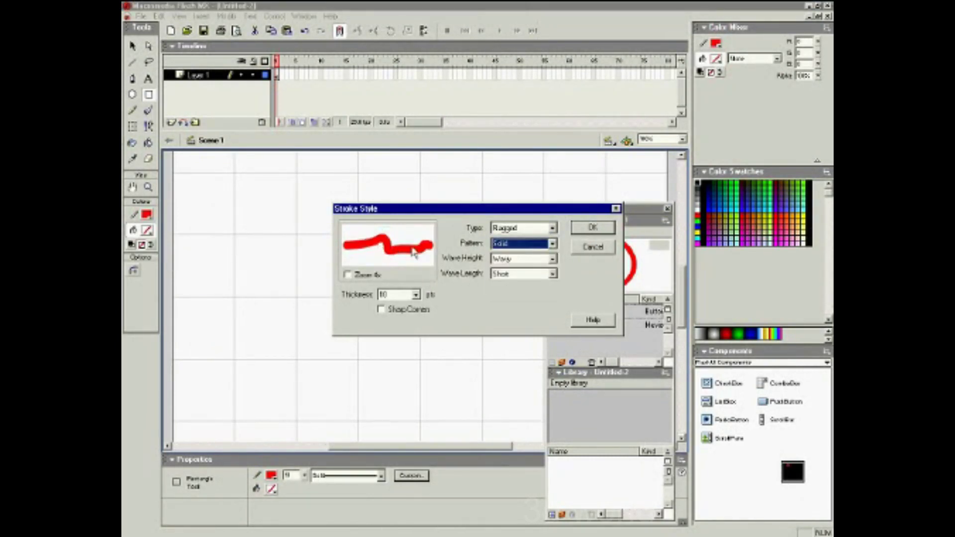
left_click(602, 227)
left_click_drag(233, 170, 299, 235)
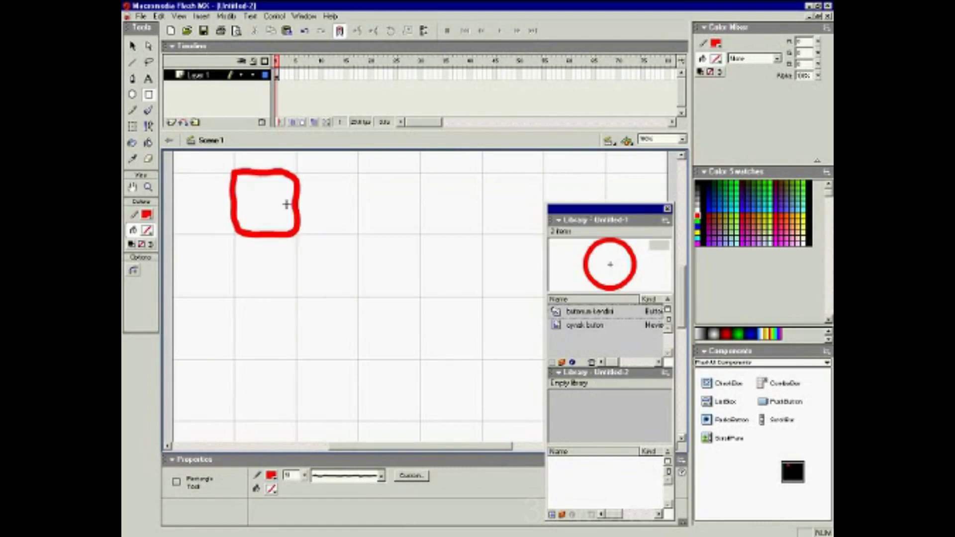
- Draw six more ragged squares: three to complete the top row, three below
left_click_drag(359, 174, 420, 237)
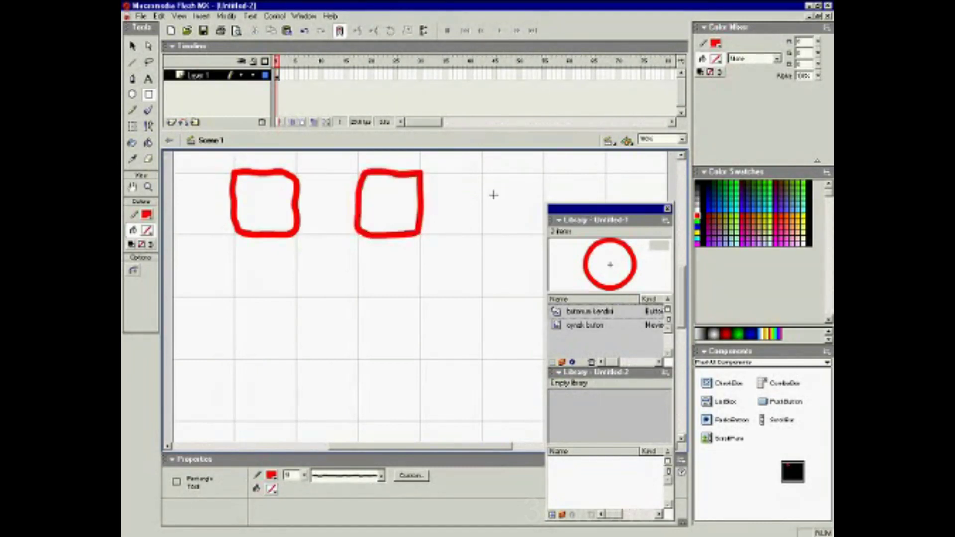
left_click(667, 209)
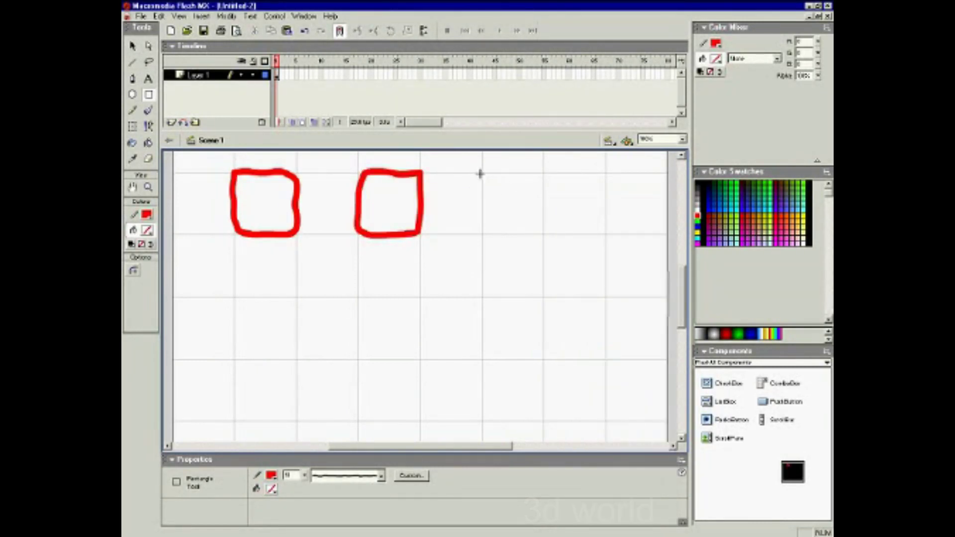
left_click_drag(480, 173, 546, 236)
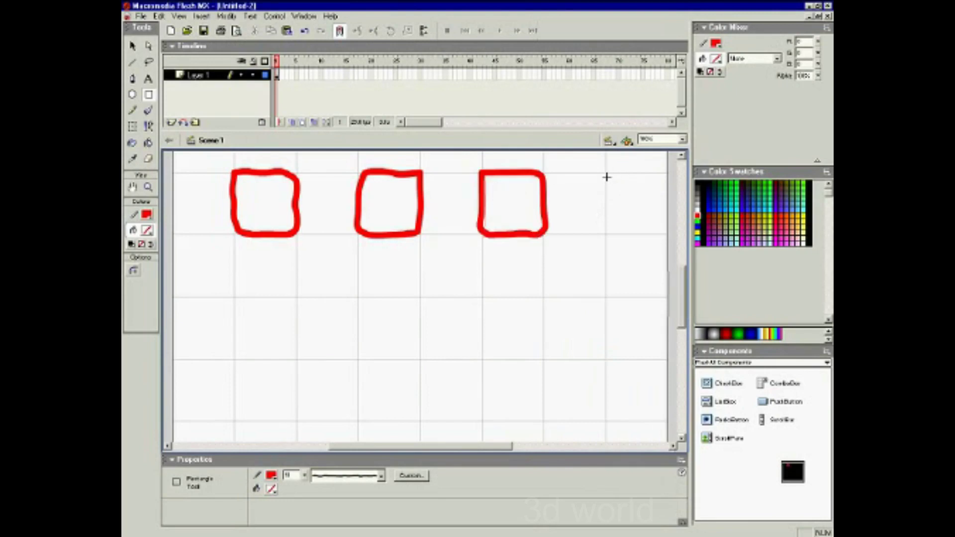
left_click_drag(602, 174, 669, 237)
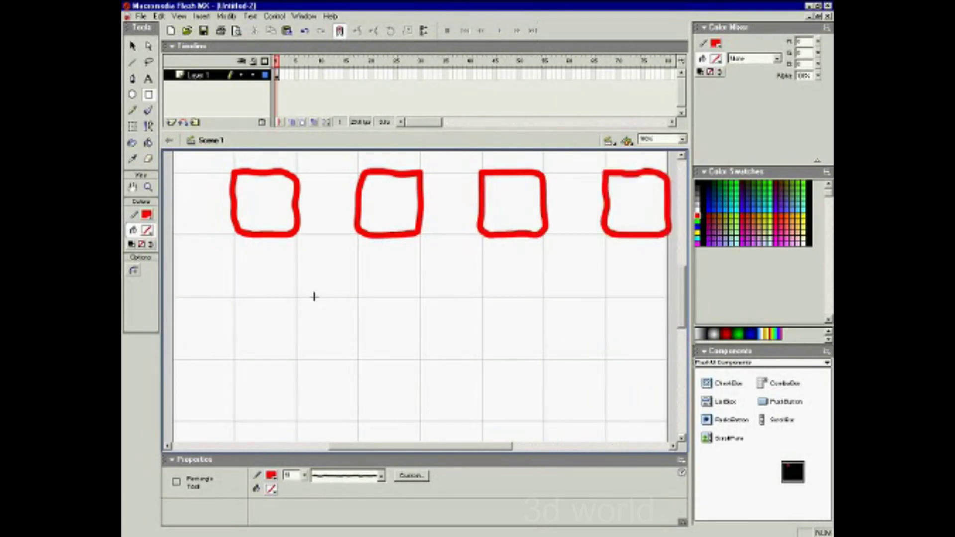
left_click_drag(296, 297, 359, 360)
left_click_drag(419, 296, 483, 361)
left_click_drag(544, 296, 608, 360)
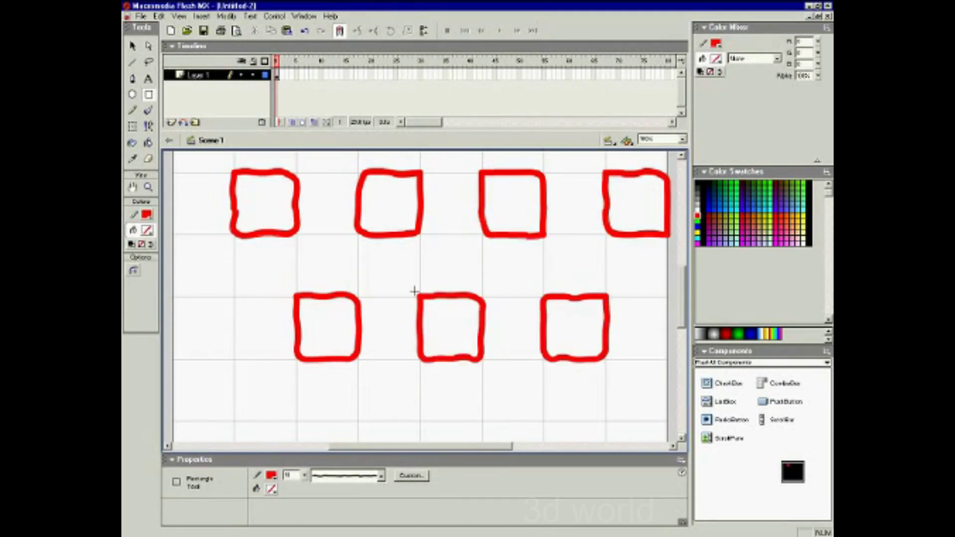
- Select each square's top edge with the Arrow tool, then deselect everything
left_click(133, 48)
left_click(256, 172)
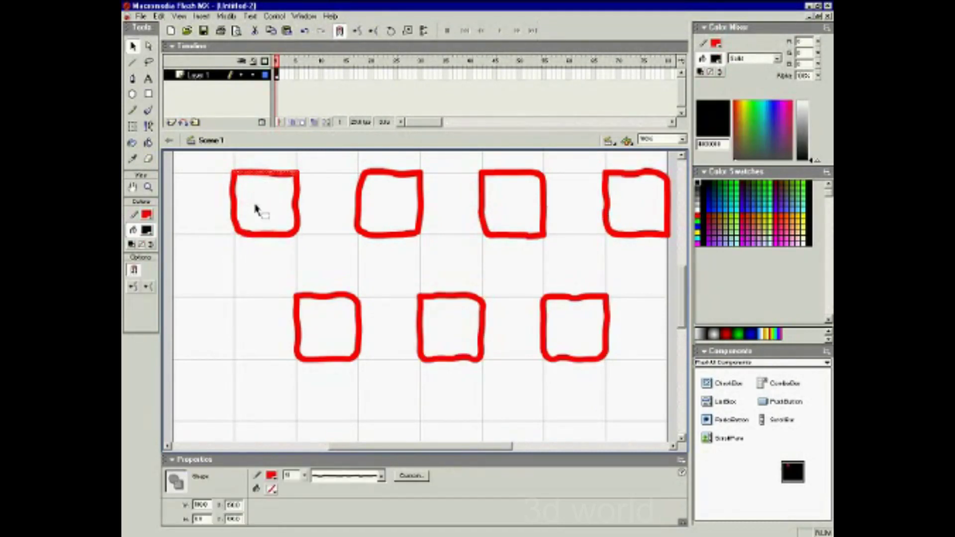
left_click(388, 189)
left_click(386, 173)
left_click(512, 173)
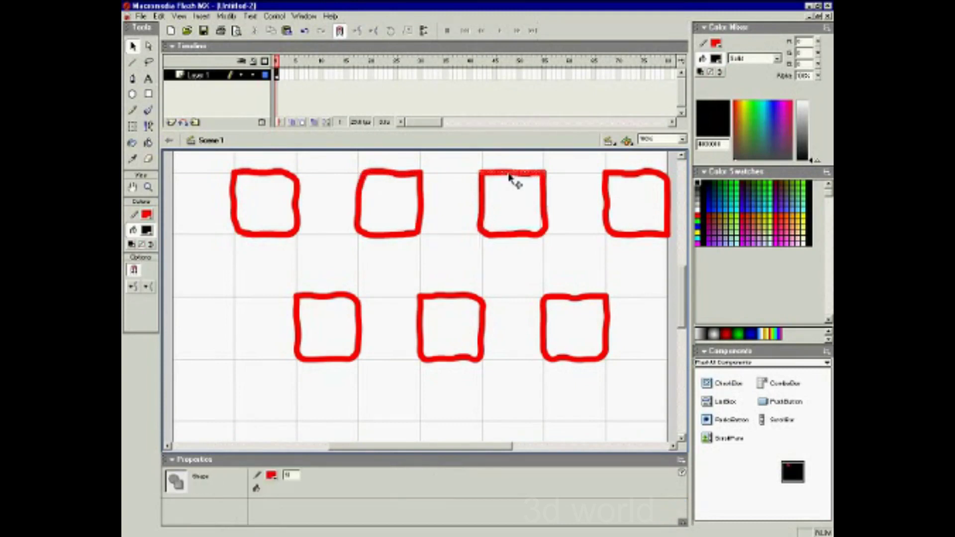
left_click(635, 174)
left_click(544, 315)
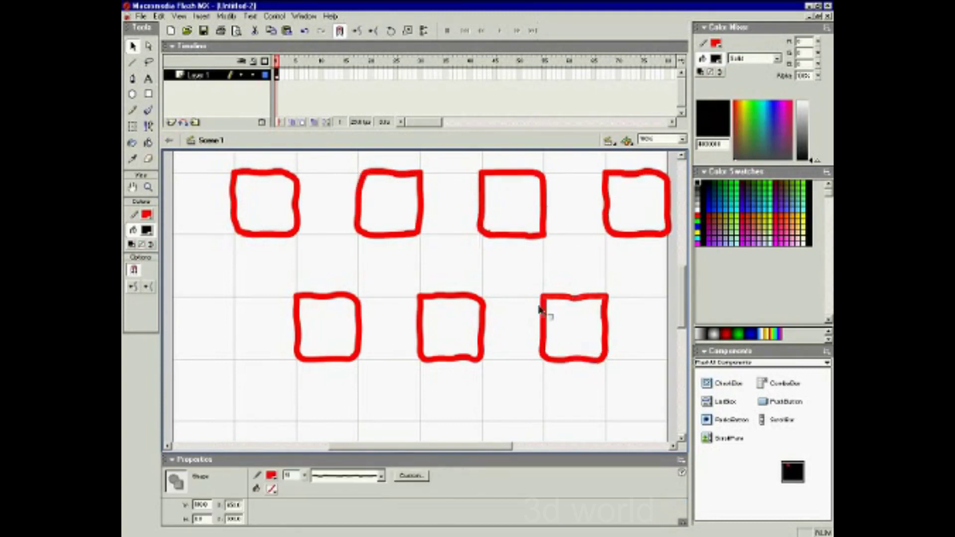
left_click(445, 299)
left_click(328, 298)
left_click(439, 268)
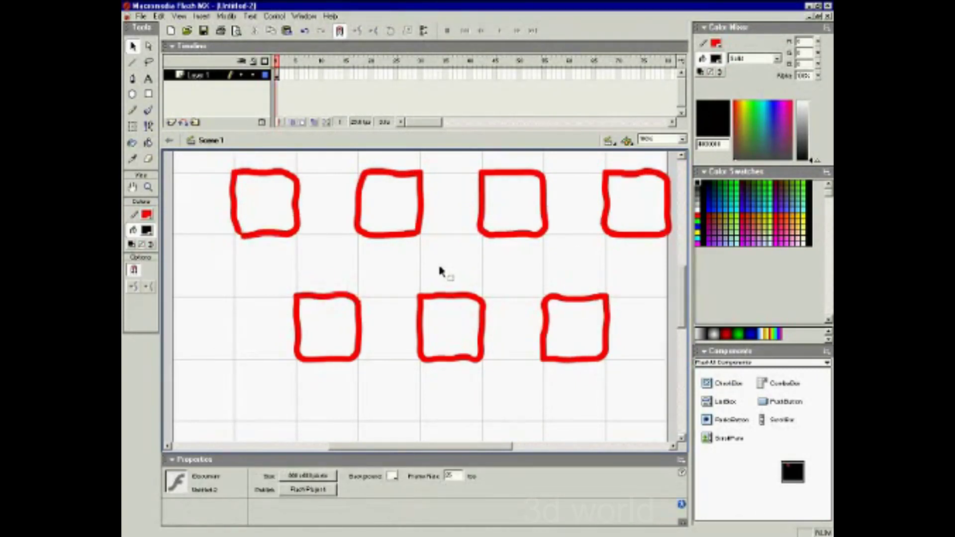
- Switch back to the circle document Untitled-1
left_click(303, 16)
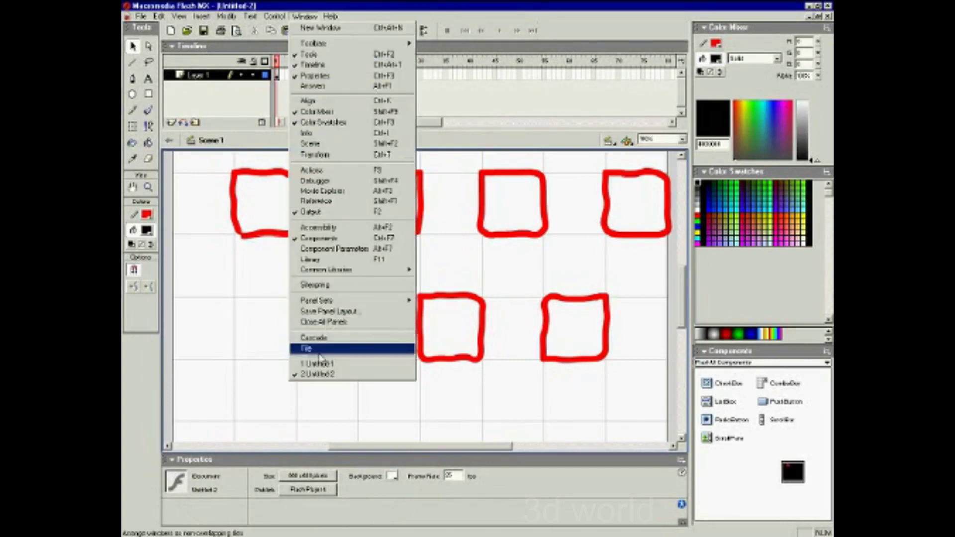
left_click(362, 366)
right_click(374, 282)
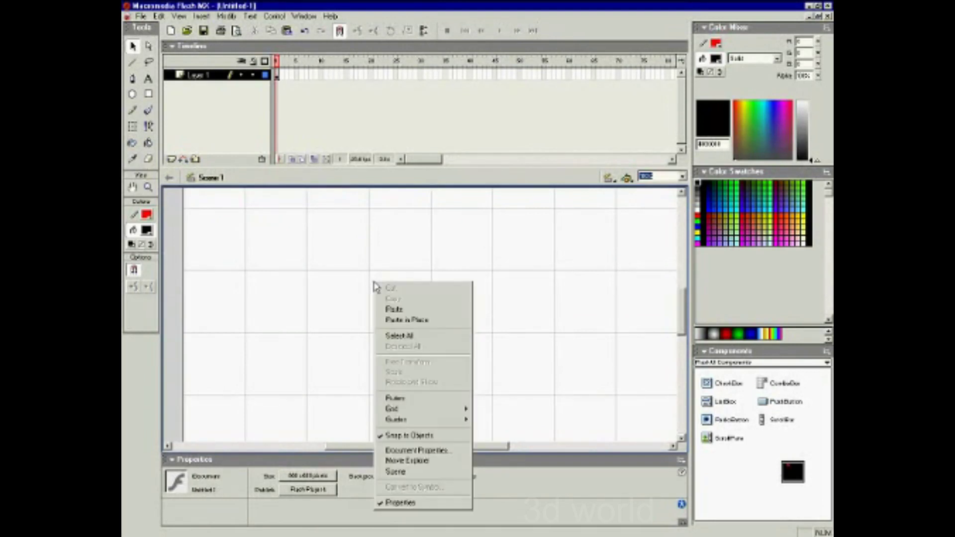
key("Escape")
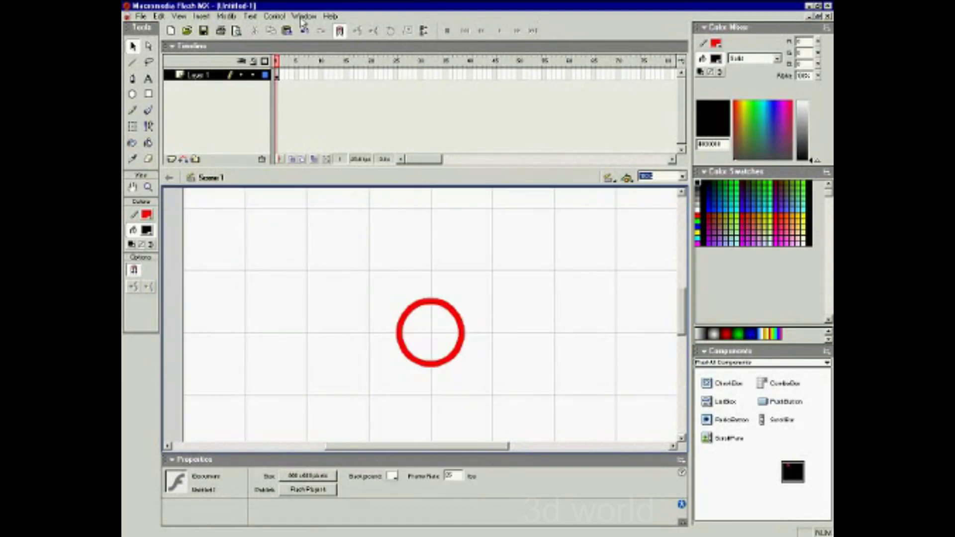
- Duplicate the oynak buton clip in the Library as 'oynak buton 2'
left_click(303, 16)
left_click(348, 258)
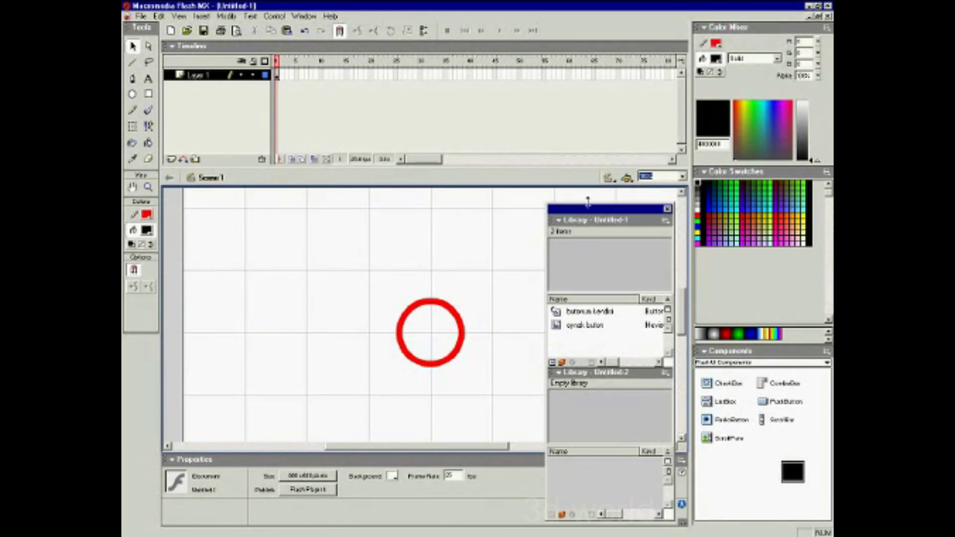
left_click_drag(587, 208, 587, 106)
left_click(580, 224)
right_click(579, 227)
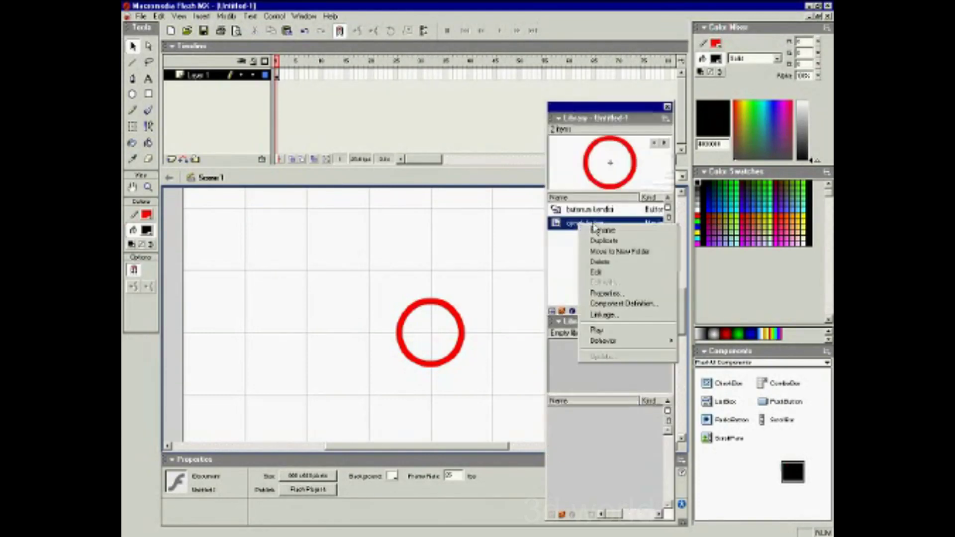
left_click(585, 250)
double_click(472, 160)
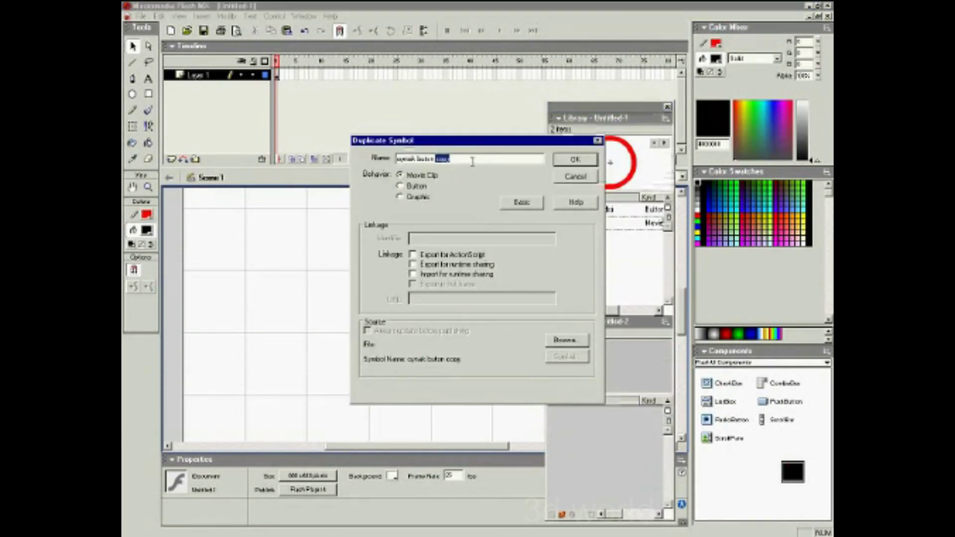
key("Return")
- Open oynak buton 2 and add a frame and motion tween on Layer 1
double_click(560, 240)
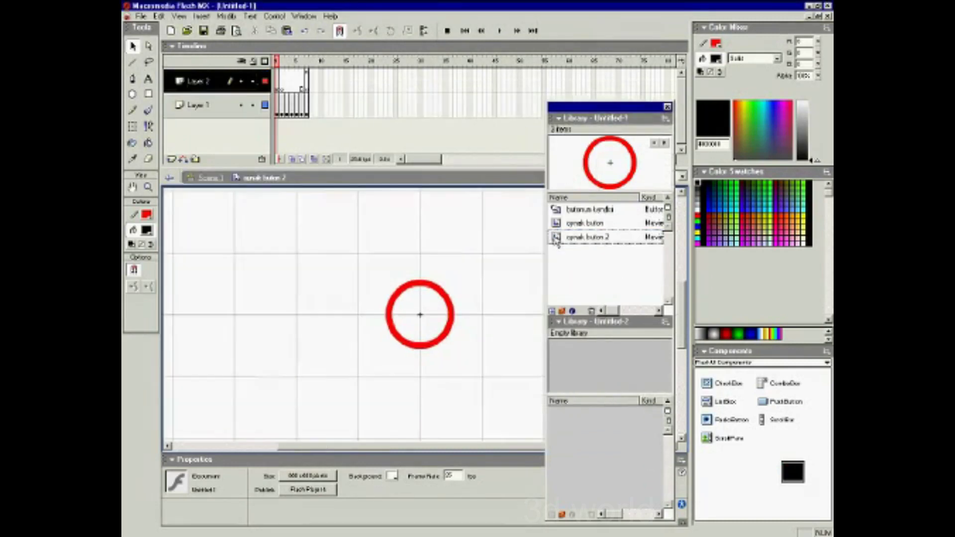
left_click_drag(277, 61, 287, 64)
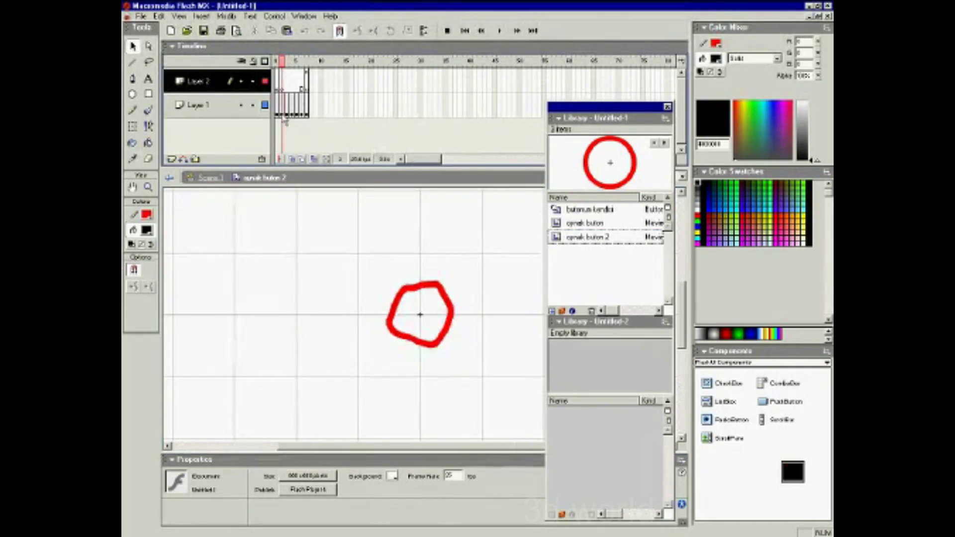
left_click(281, 105)
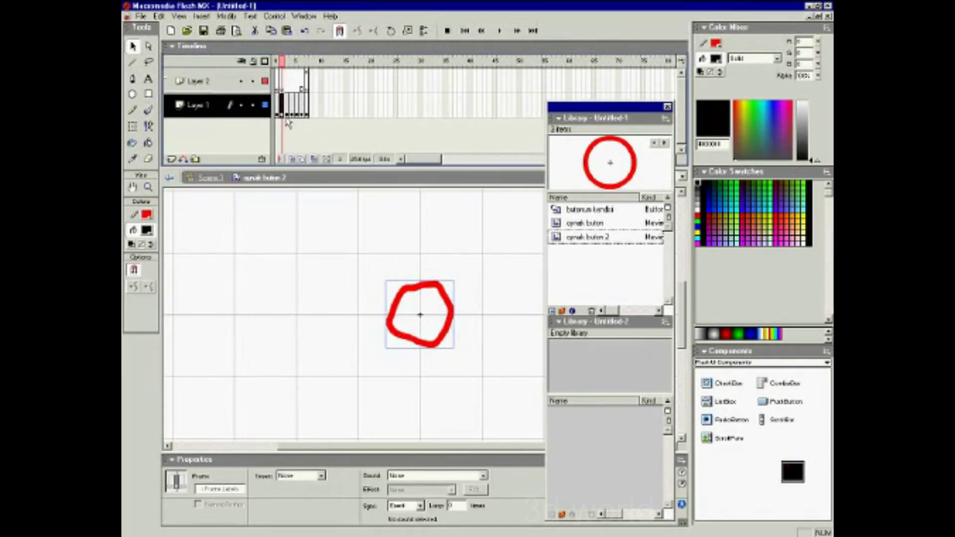
right_click(287, 124)
left_click(295, 131)
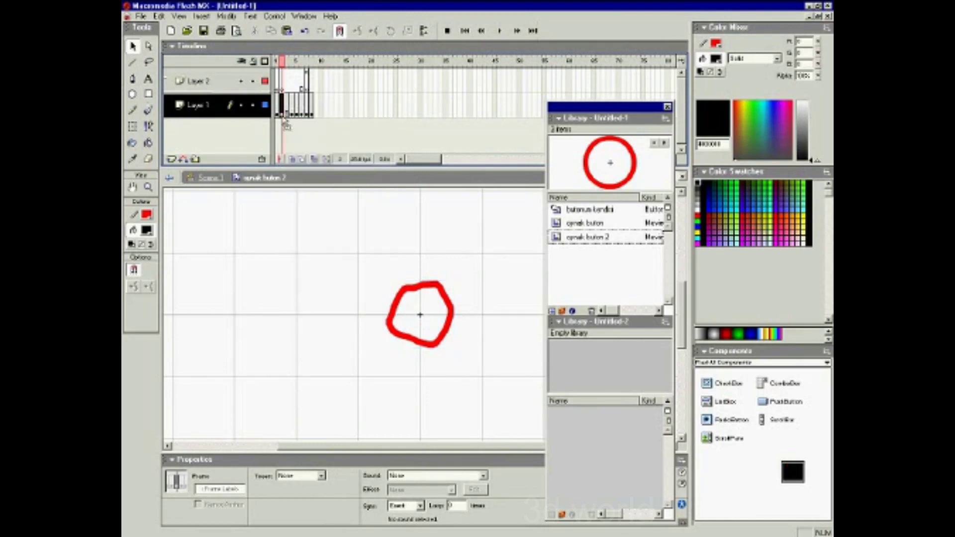
right_click(285, 124)
left_click(288, 121)
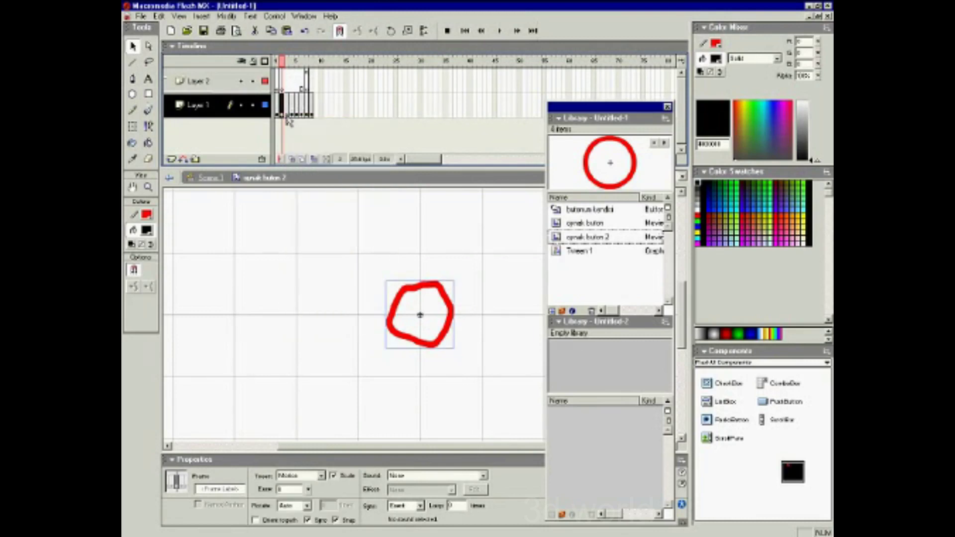
- Delete the stray Tween 1 symbol from the Library
left_click(158, 16)
left_click(172, 134)
left_click(577, 251)
right_click(575, 251)
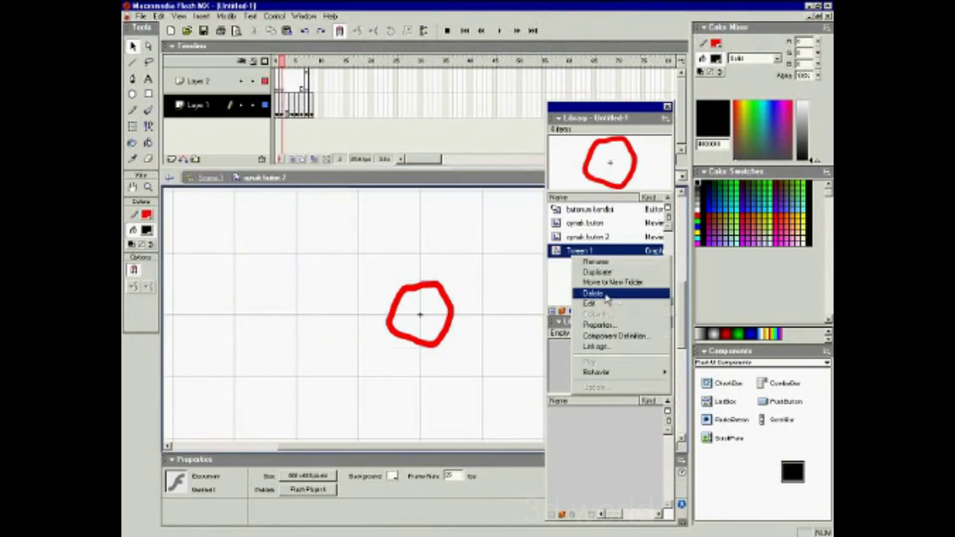
left_click(607, 295)
left_click(538, 295)
- Insert another frame on Layer 1
right_click(287, 119)
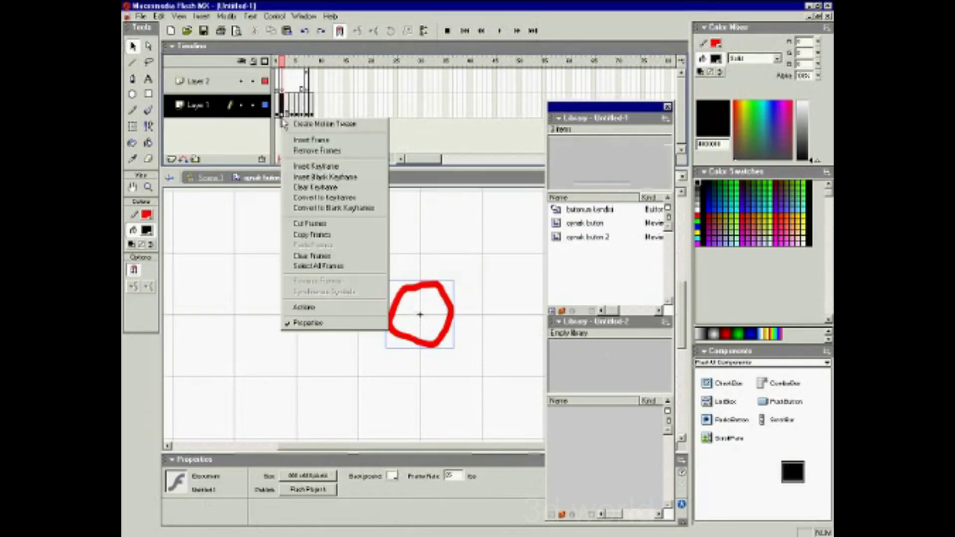
left_click(291, 122)
right_click(287, 120)
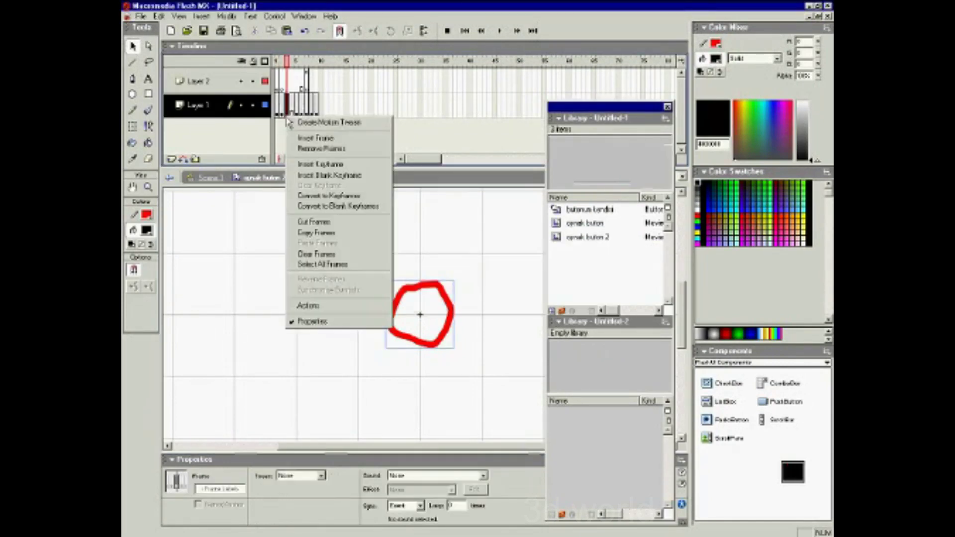
left_click(307, 137)
left_click(681, 61)
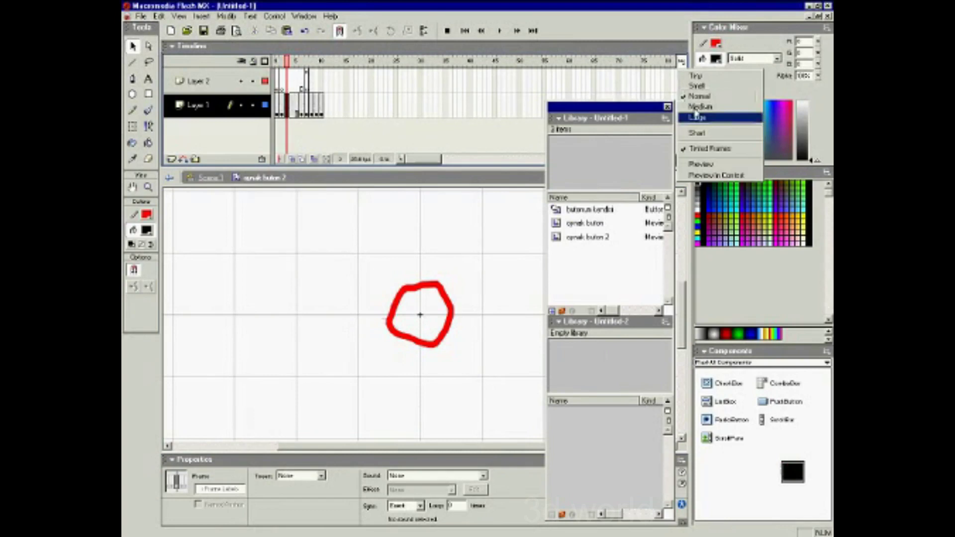
- Show large frame preview thumbnails and move the Library panel lower
left_click(699, 162)
left_click(356, 124)
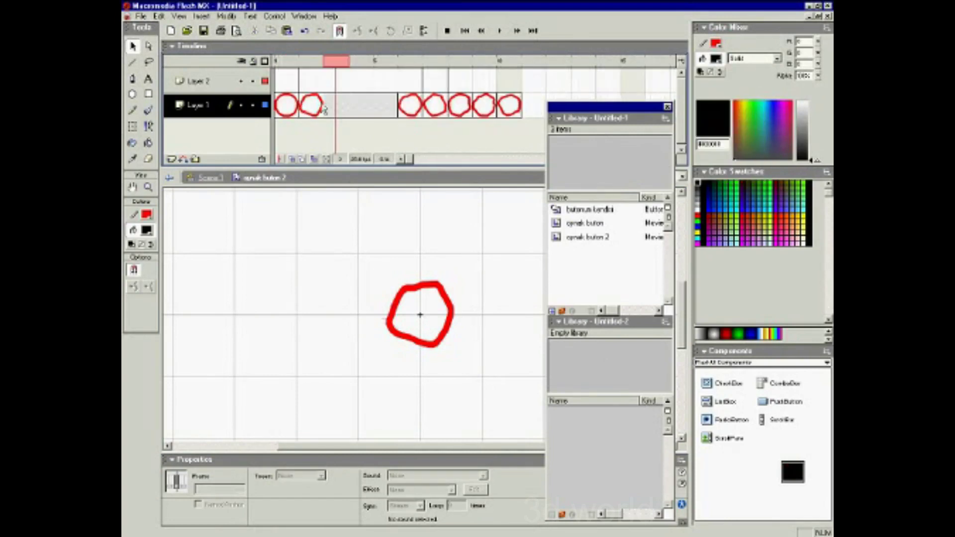
left_click_drag(335, 110, 386, 106)
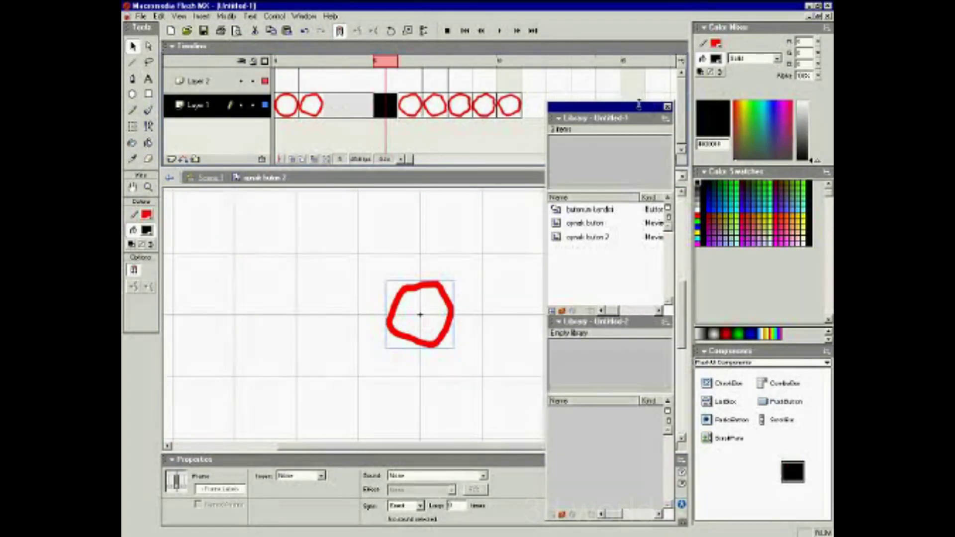
left_click_drag(626, 107, 625, 191)
- Try Preview and Preview in Context, then return the timeline to Normal frames
left_click(680, 60)
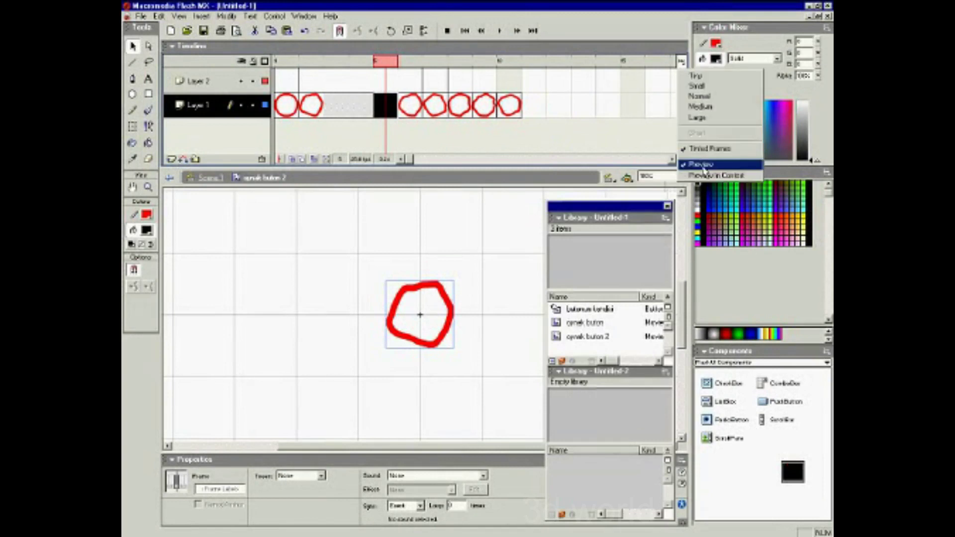
left_click(702, 163)
left_click(682, 61)
left_click(697, 174)
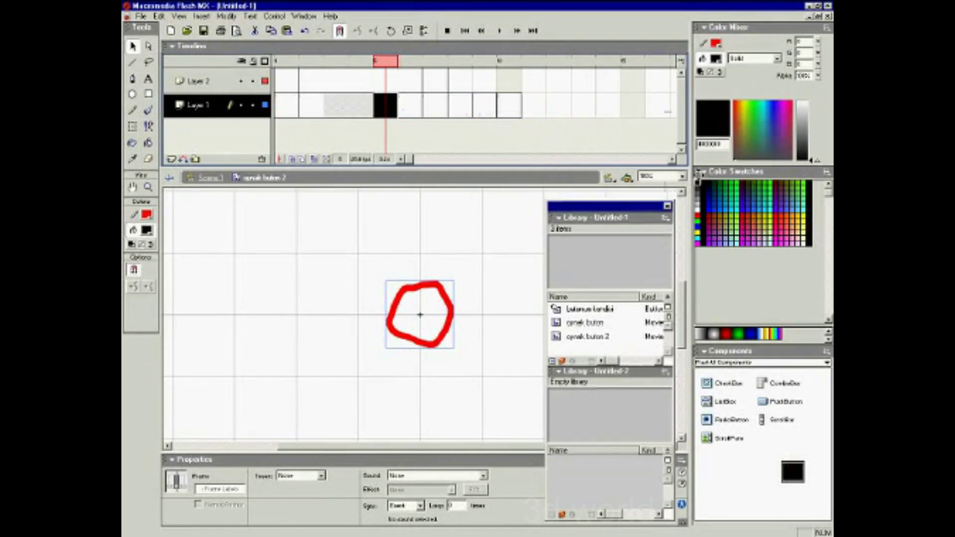
left_click(681, 61)
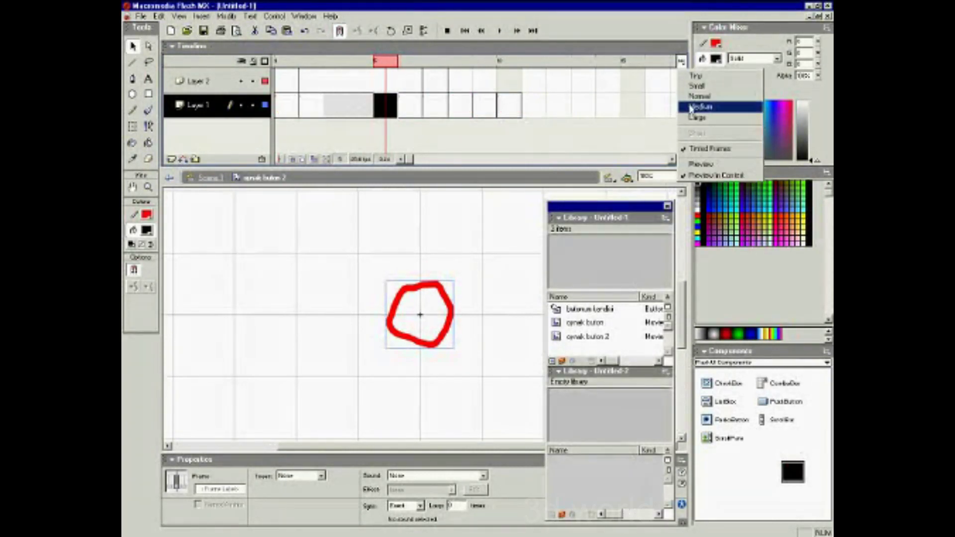
left_click(696, 111)
- Add frames across Layer 1 to space the circle keyframes out to frame 22
left_click(329, 88)
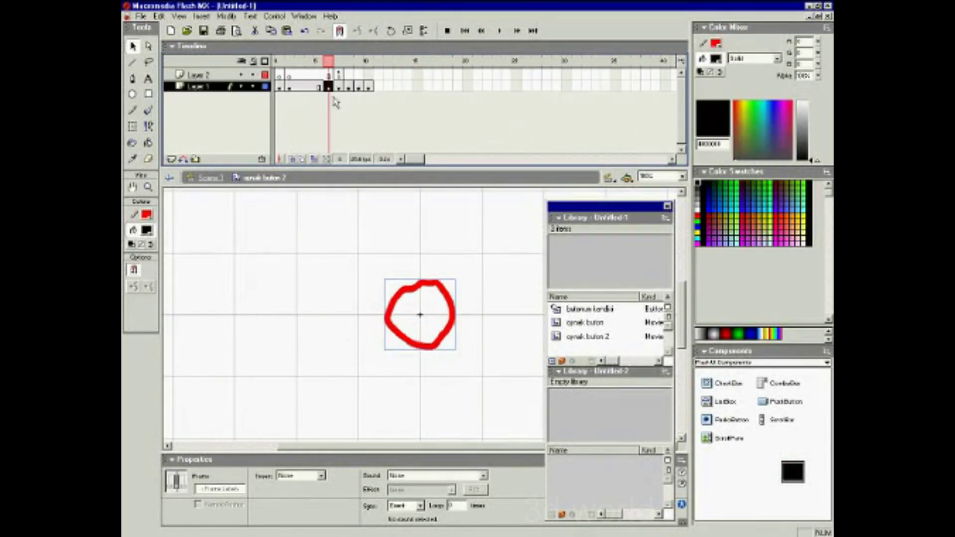
key("F5")
key("F5")
key("F5")
left_click(366, 87)
key("F5")
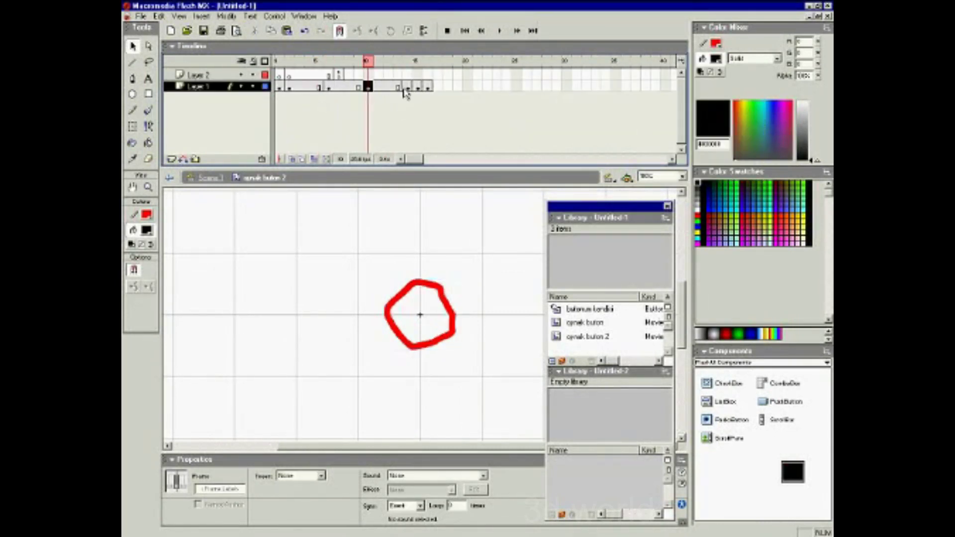
left_click(407, 87)
key("F5")
left_click(448, 87)
key("F5")
left_click(487, 87)
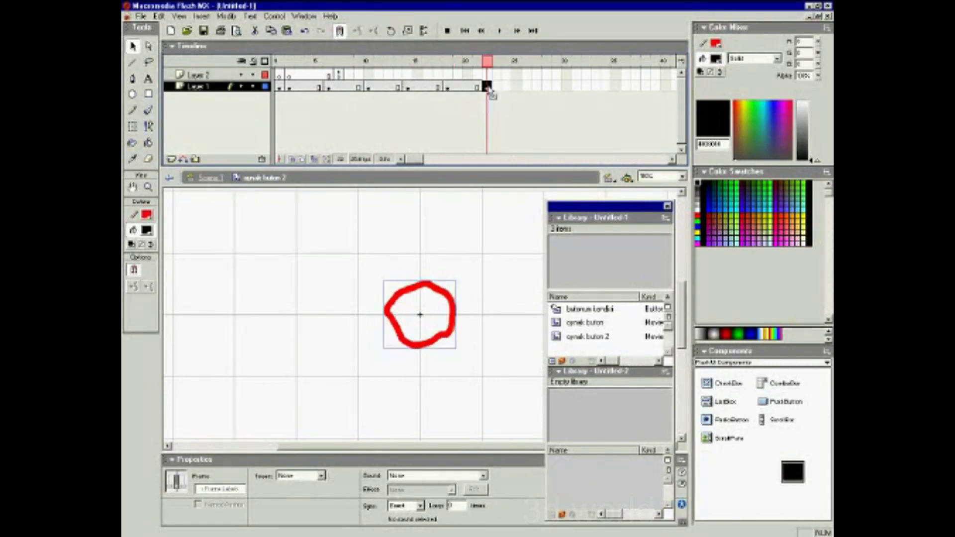
key("F5")
- Stretch Layer 2's end keyframe to frame 25 and play the animation
left_click(339, 75)
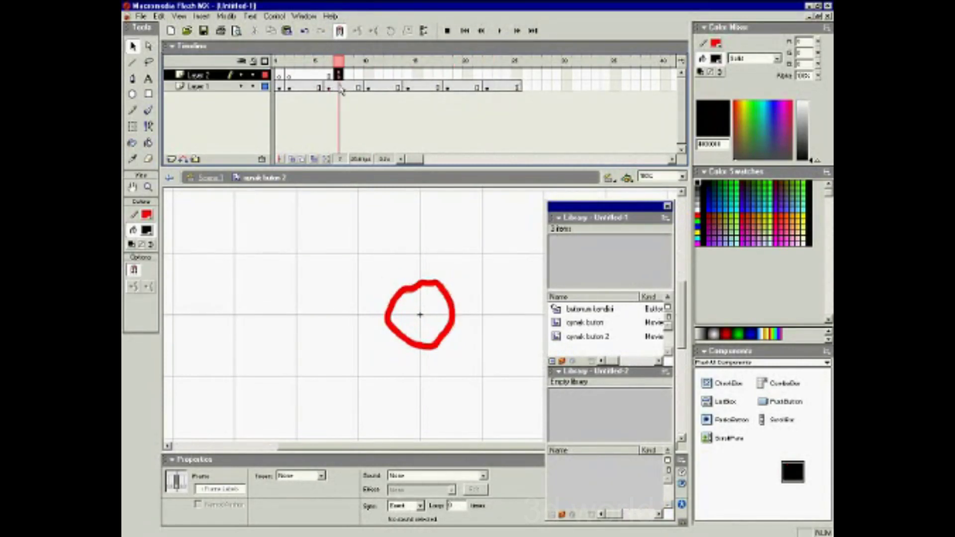
left_click_drag(339, 75, 516, 75)
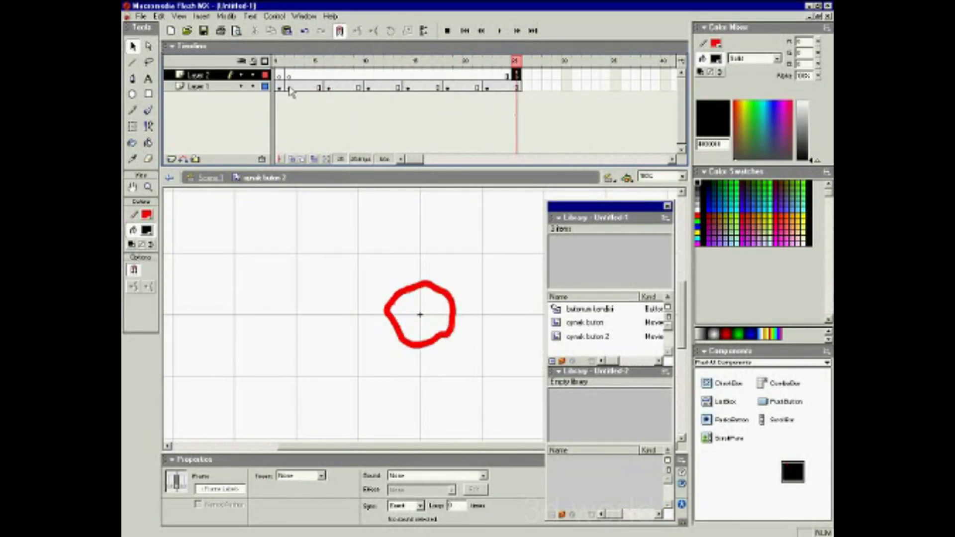
left_click(289, 88)
left_click(488, 88, "shift")
right_click(488, 93)
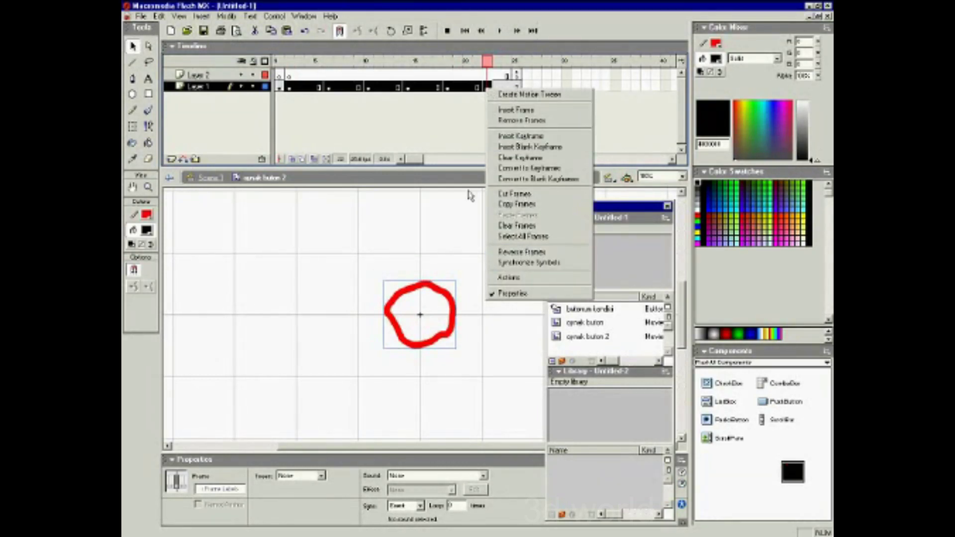
left_click(512, 31)
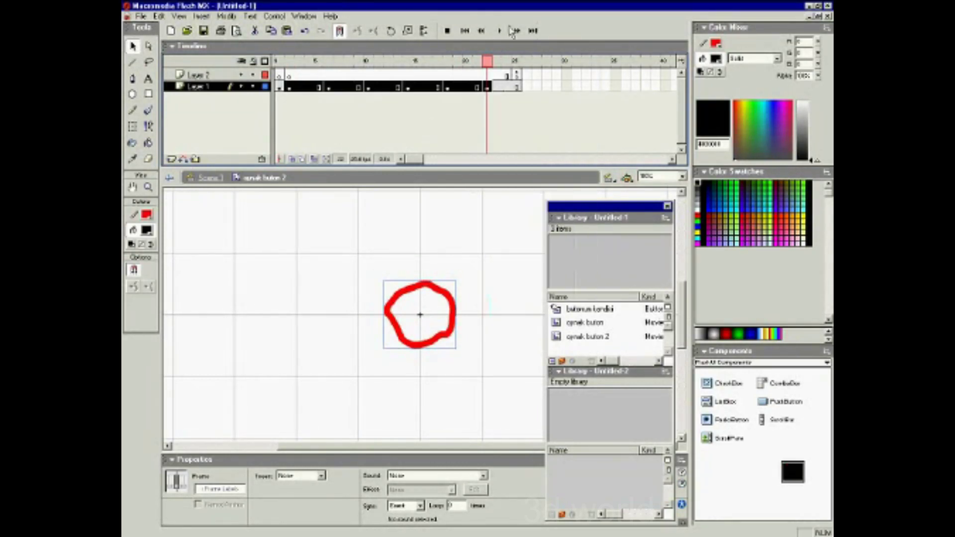
key("Return")
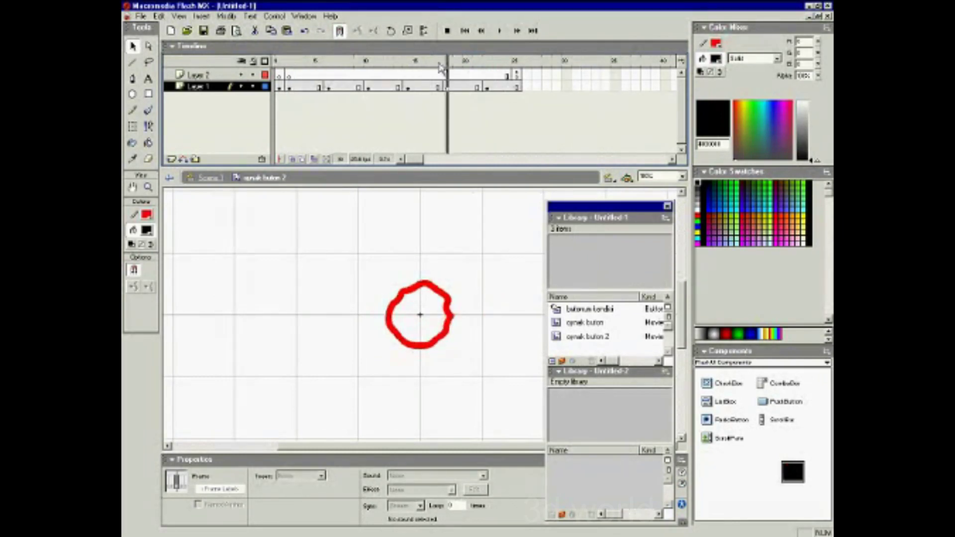
left_click(289, 87)
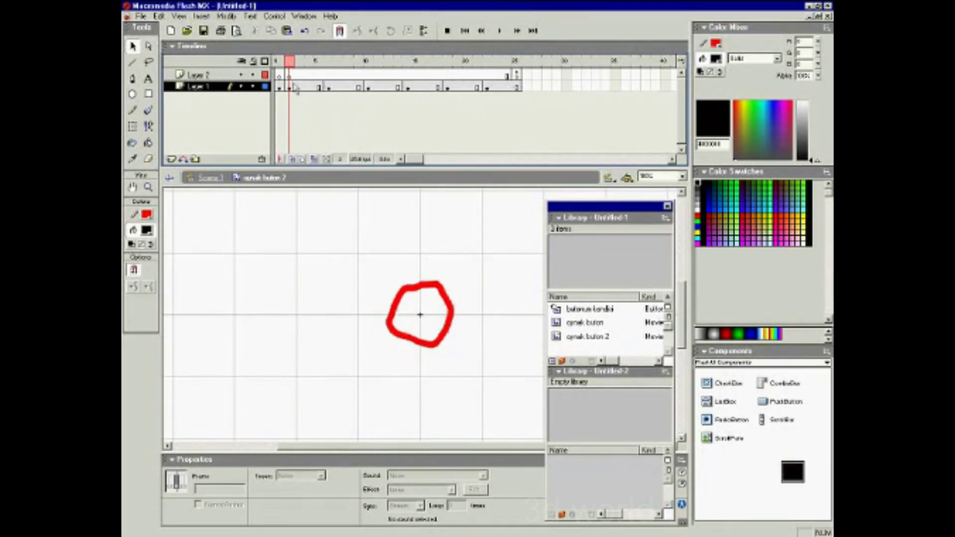
left_click(488, 87, "shift")
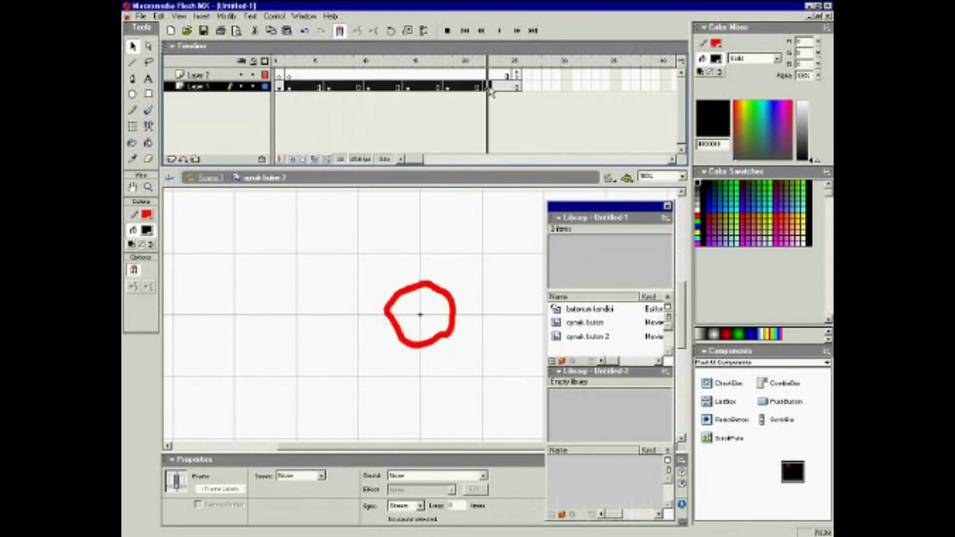
- Apply a shape tween to Layer 1's frames, turn on onion skinning, and break the circle apart
left_click(305, 476)
left_click(309, 503)
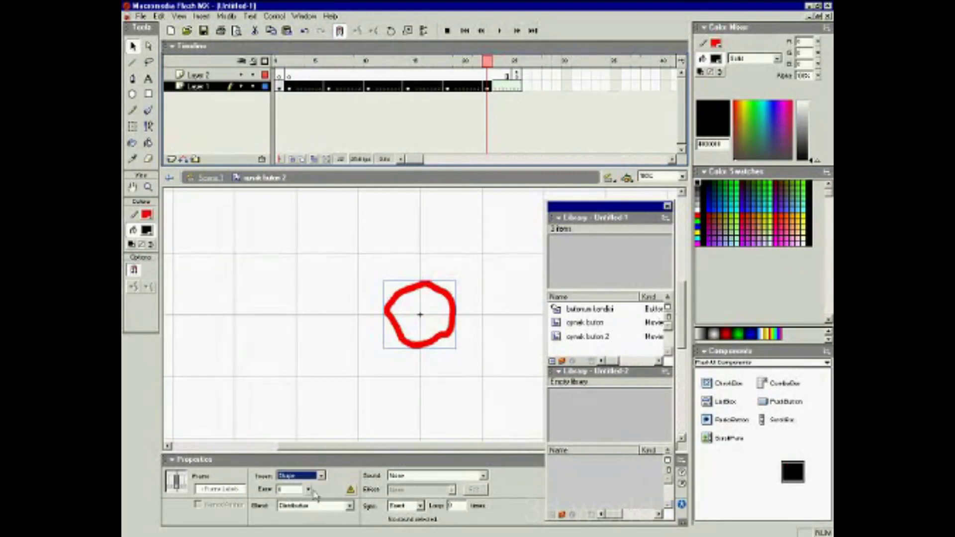
left_click(314, 159)
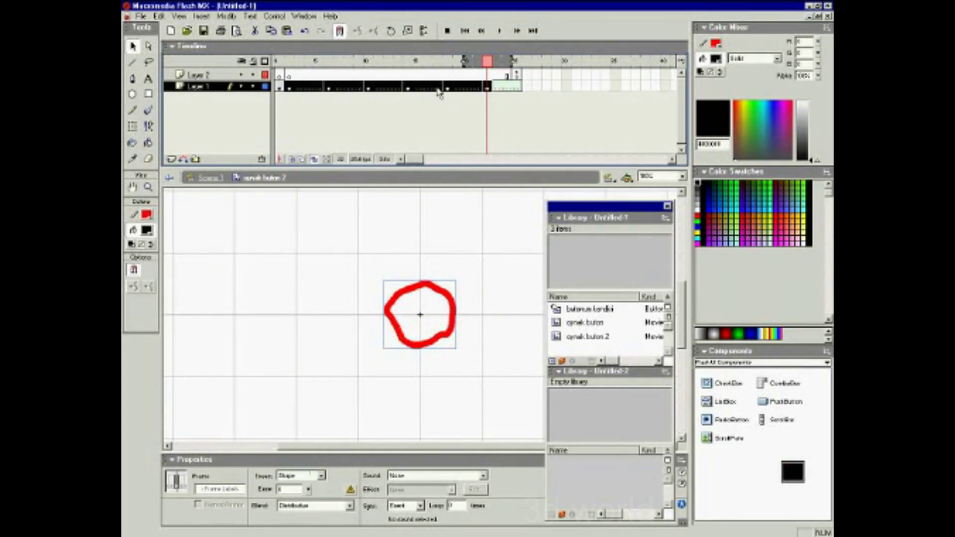
left_click_drag(465, 64, 286, 61)
left_click(354, 247)
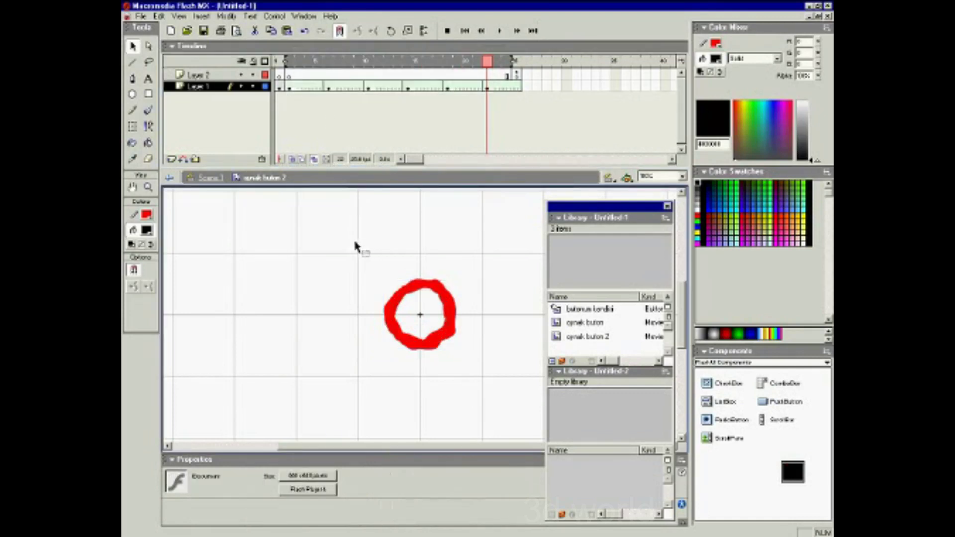
left_click_drag(300, 225, 506, 384)
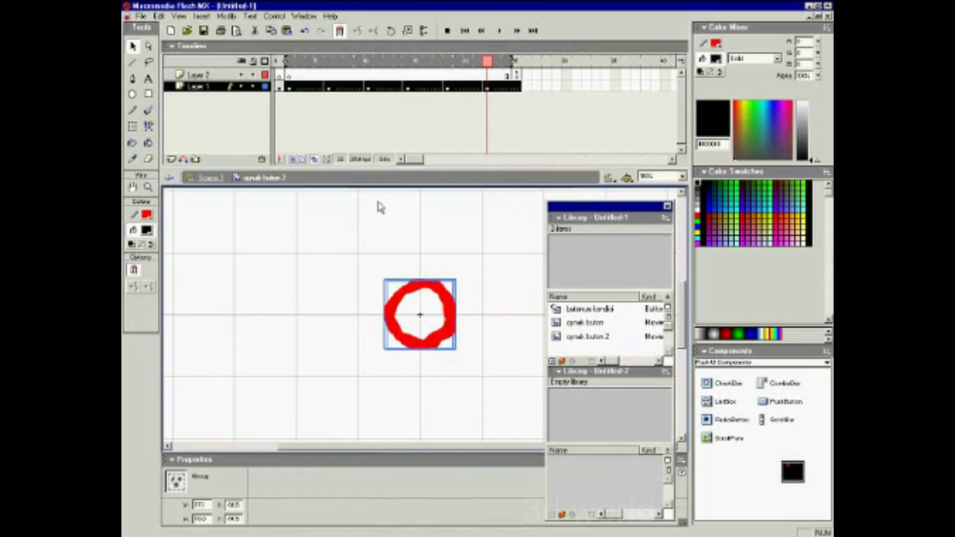
left_click(230, 18)
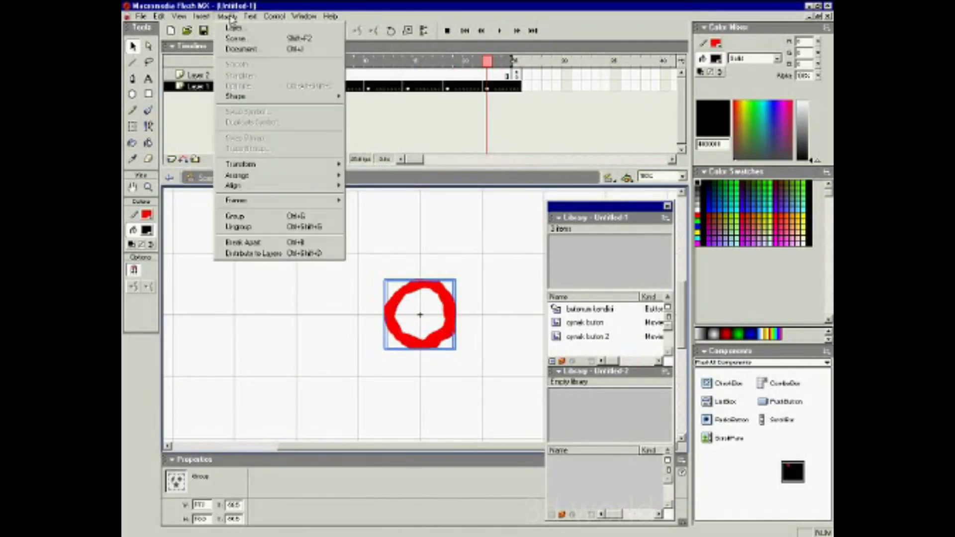
left_click(252, 244)
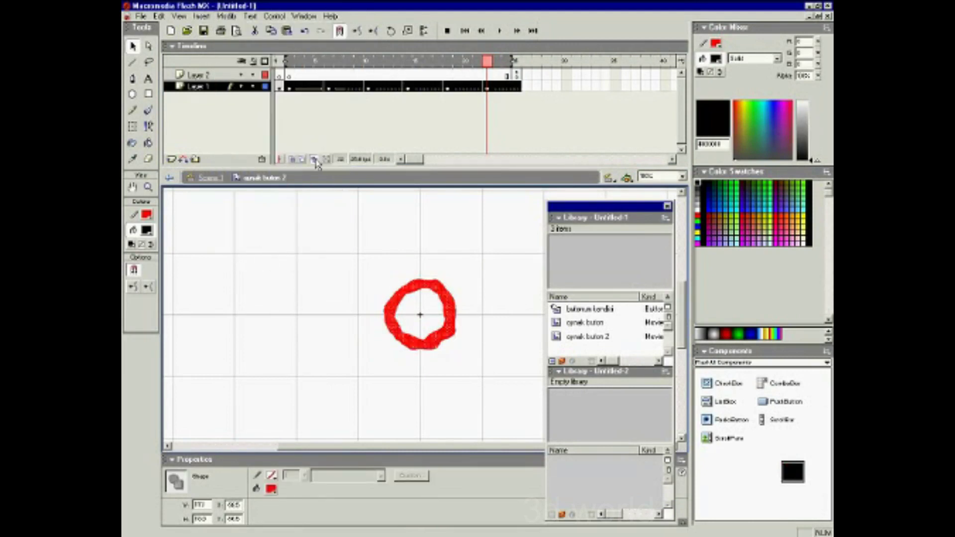
- Scrub and play the tween to watch the circle morph between its keyframes
left_click_drag(428, 61, 304, 70)
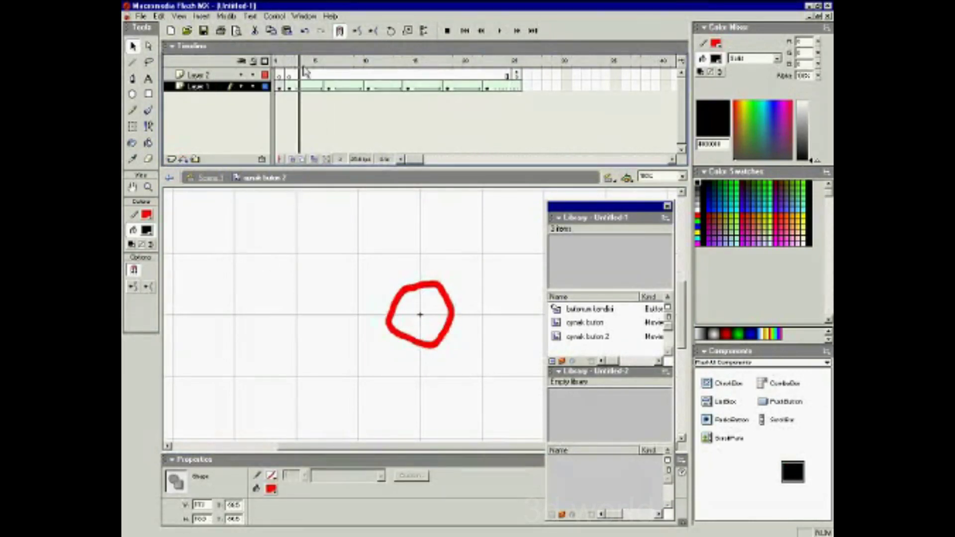
key("Return")
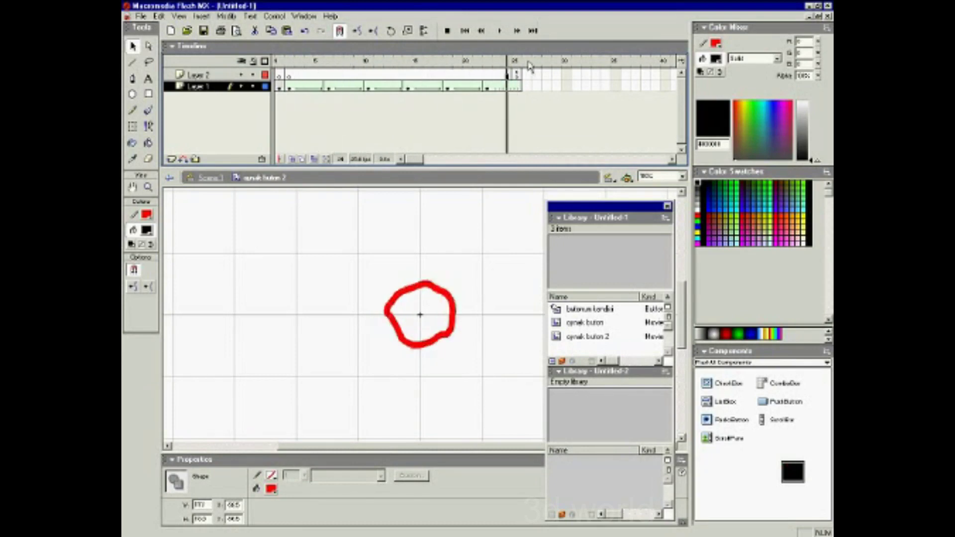
left_click(288, 86)
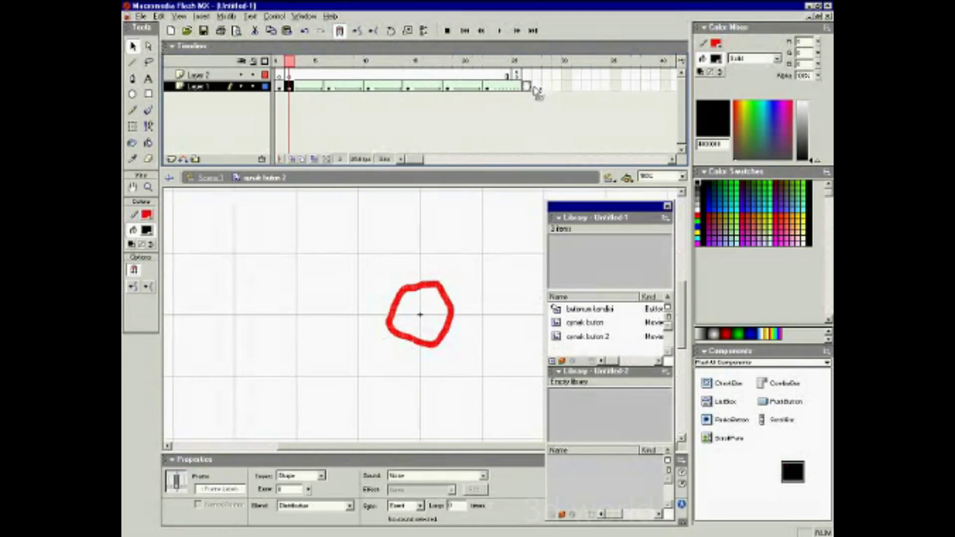
left_click(517, 86)
key("Return")
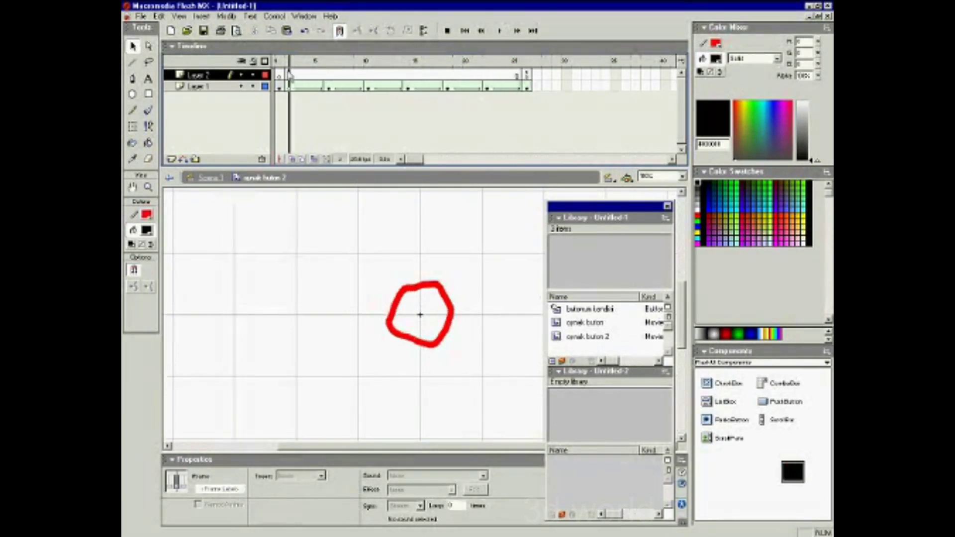
- Colour the circle keyframes green, then blue, yellow, cyan and magenta at frames 10, 14, 18, 22
key("Return")
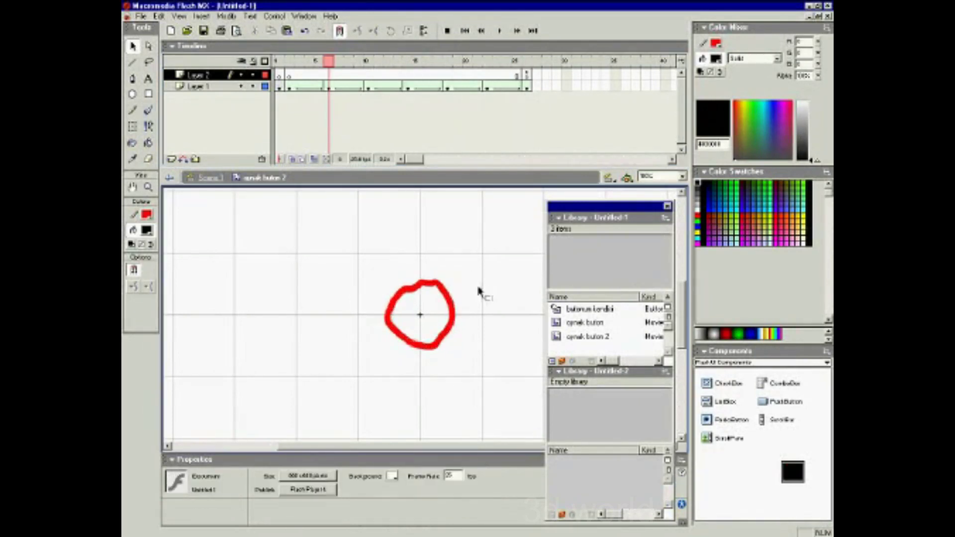
left_click(447, 295)
left_click(698, 217)
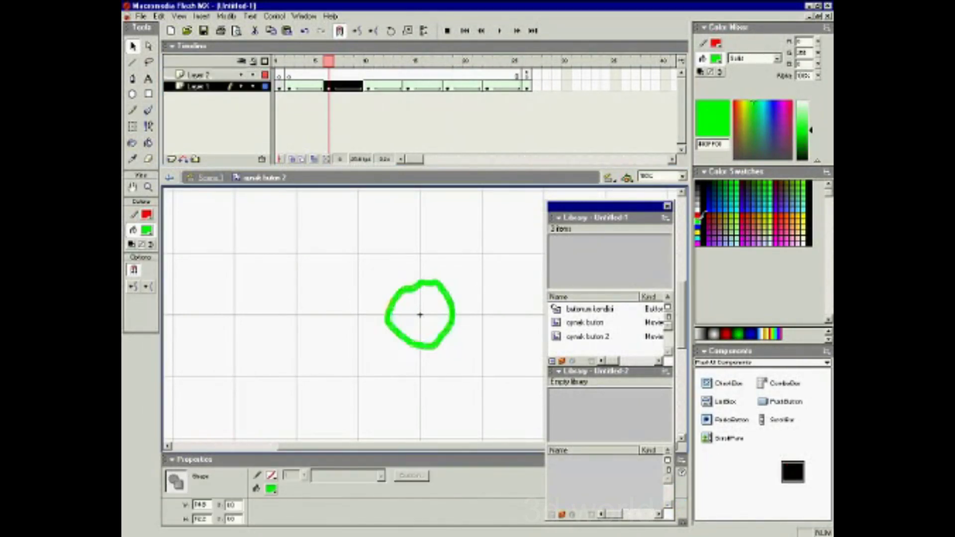
left_click(368, 87)
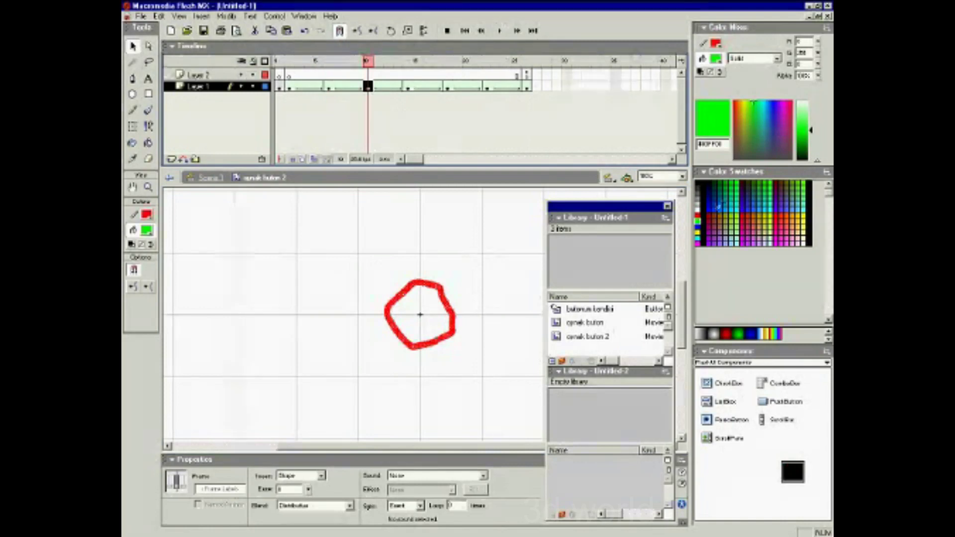
left_click(699, 225)
left_click(407, 87)
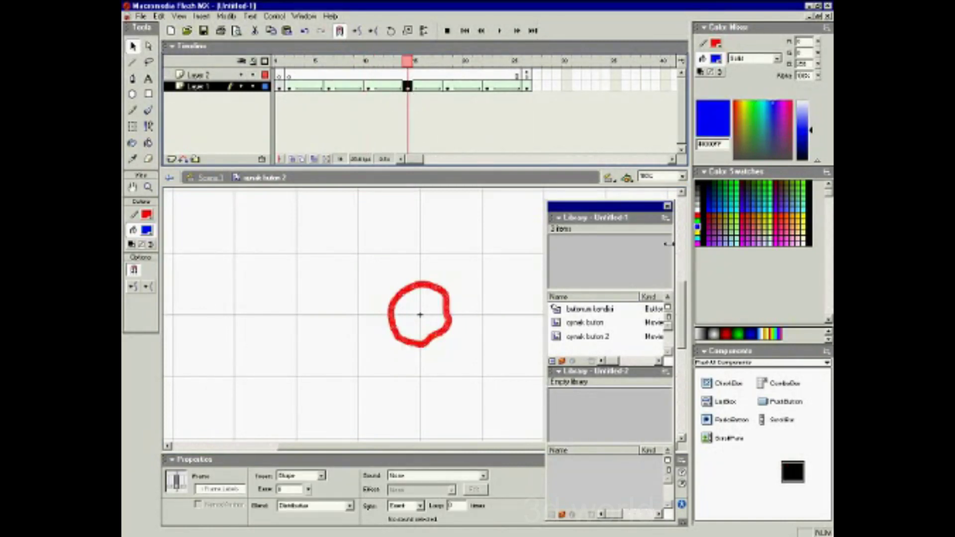
left_click(698, 232)
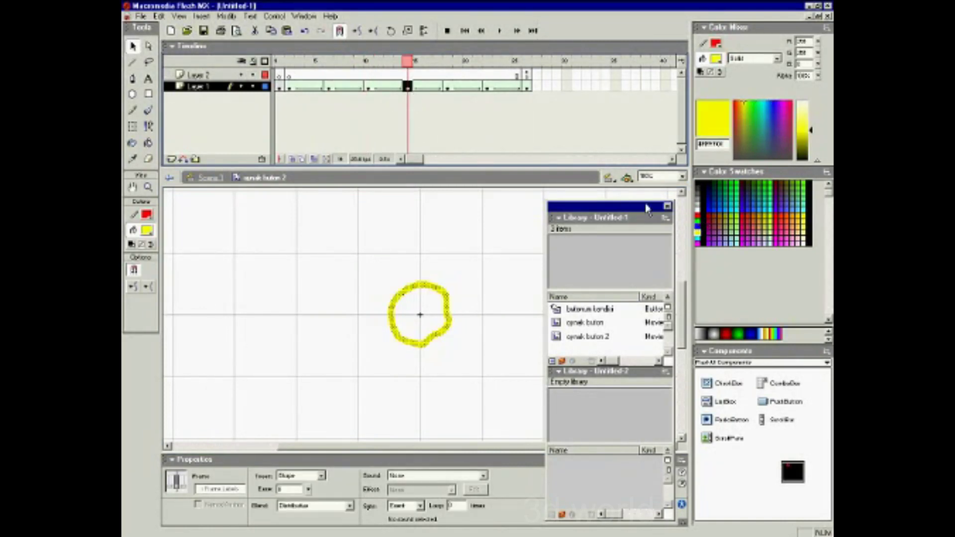
left_click(447, 87)
left_click(698, 237)
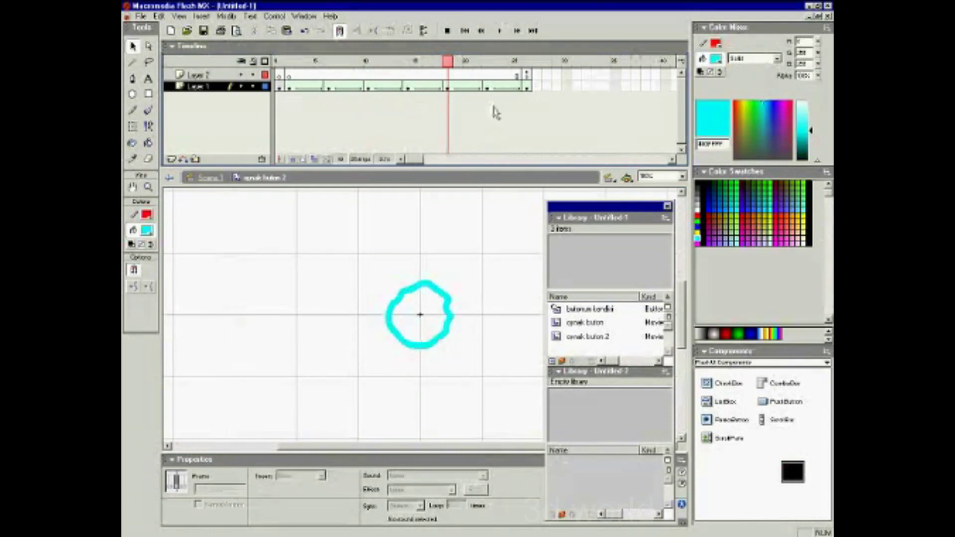
left_click(488, 87)
left_click(700, 243)
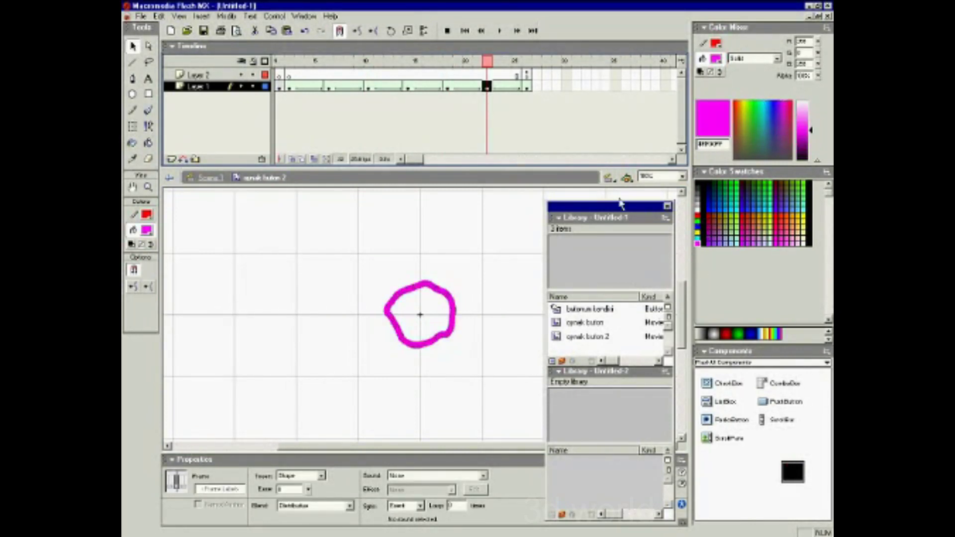
- Preview the colour-changing clip from the start, then return to Scene 1
left_click_drag(487, 61, 290, 67)
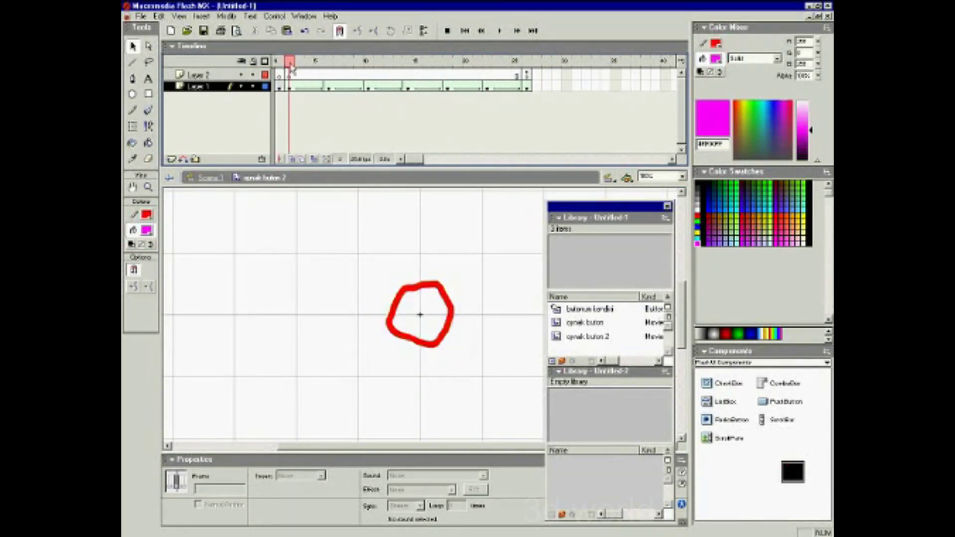
key("Return")
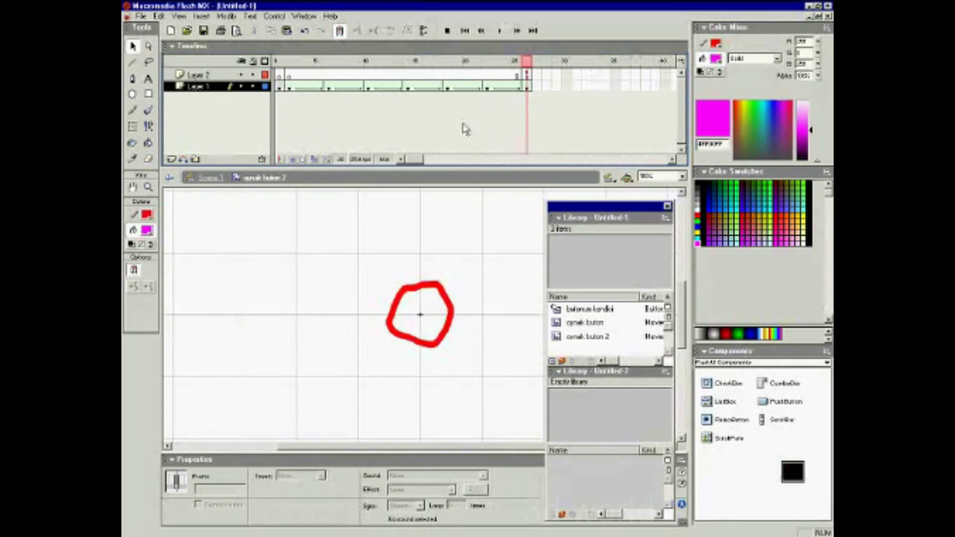
left_click(209, 178)
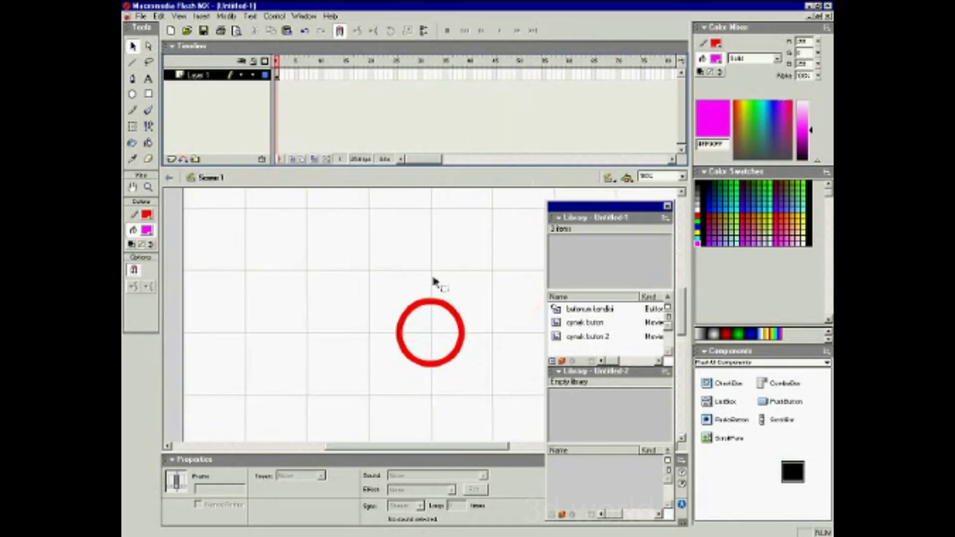
- Duplicate the circle button in the Library as 'butonun kendisi 2'
double_click(557, 311)
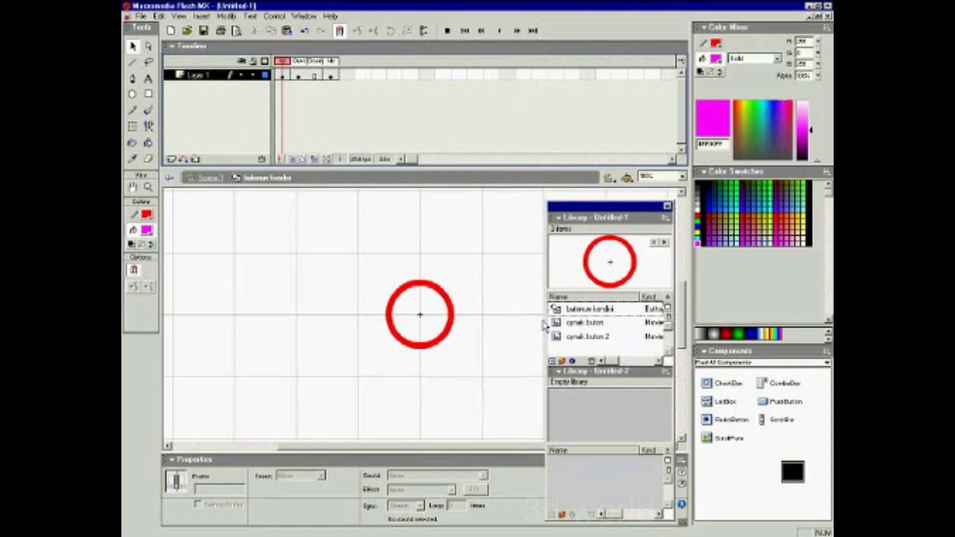
left_click_drag(593, 201, 593, 116)
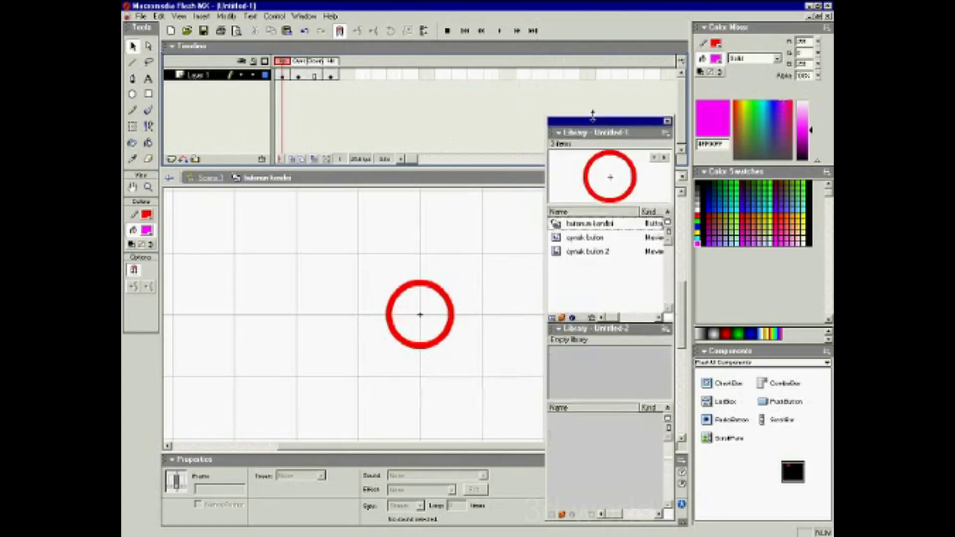
right_click(558, 222)
left_click(581, 238)
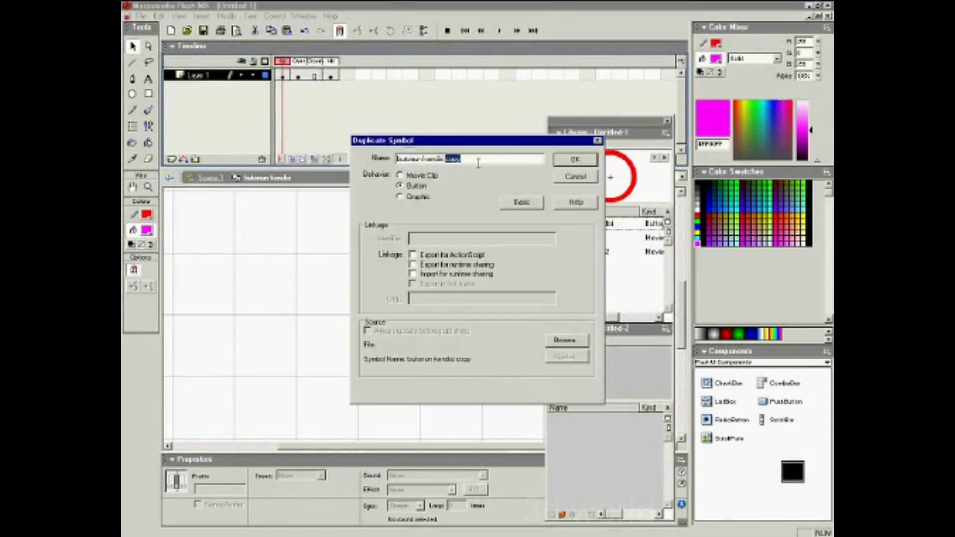
left_click(567, 161)
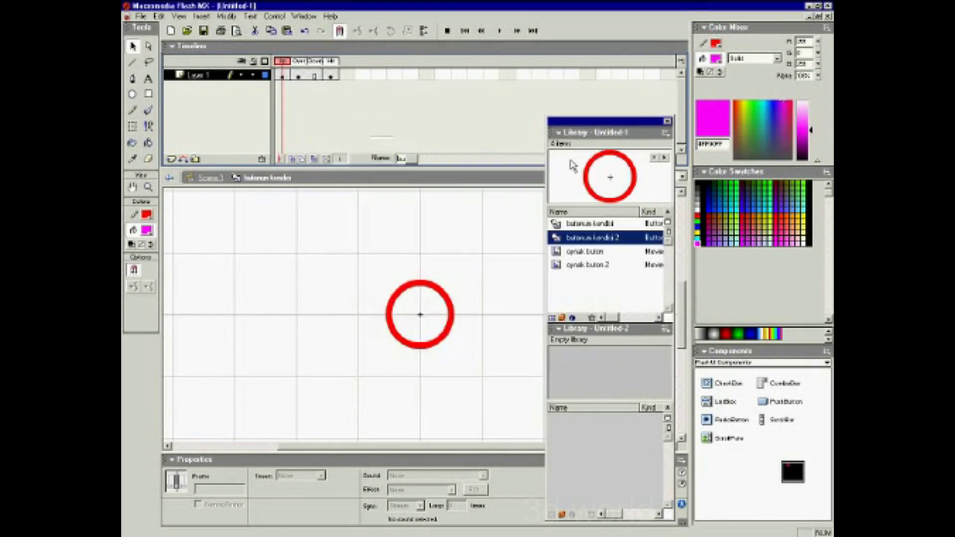
- Swap the copy's circle, including the Over frame, for oynak buton 2, then return to Scene 1
double_click(557, 239)
left_click(418, 288)
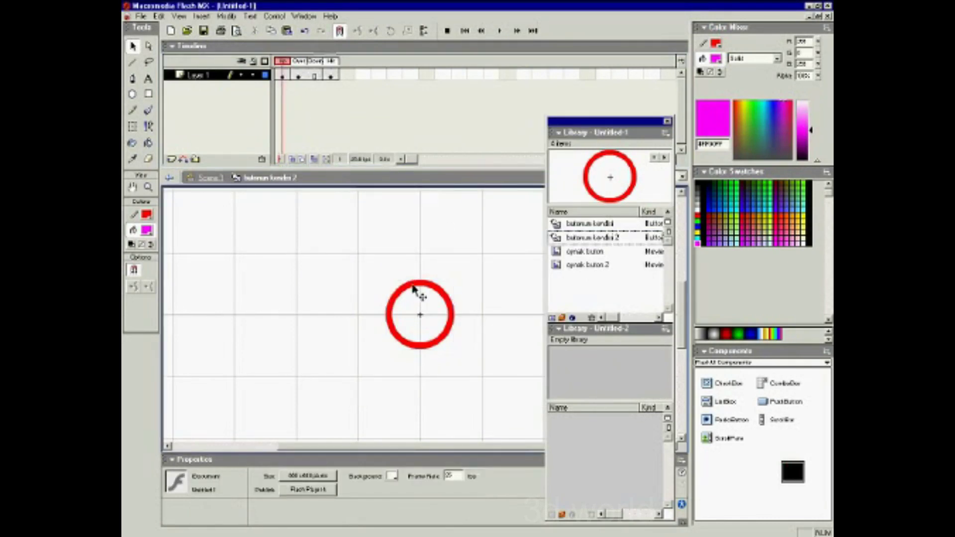
left_click(272, 492)
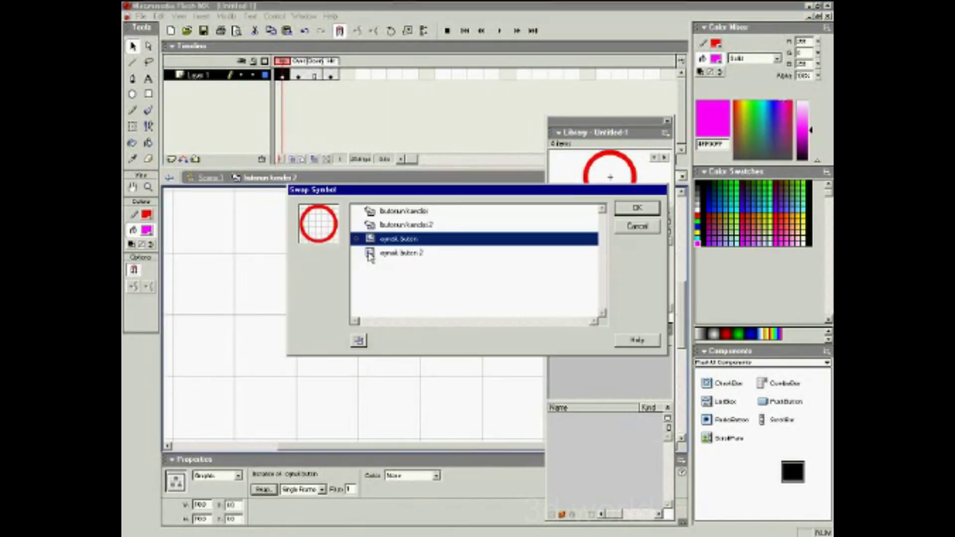
double_click(369, 253)
left_click(298, 76)
left_click(405, 284)
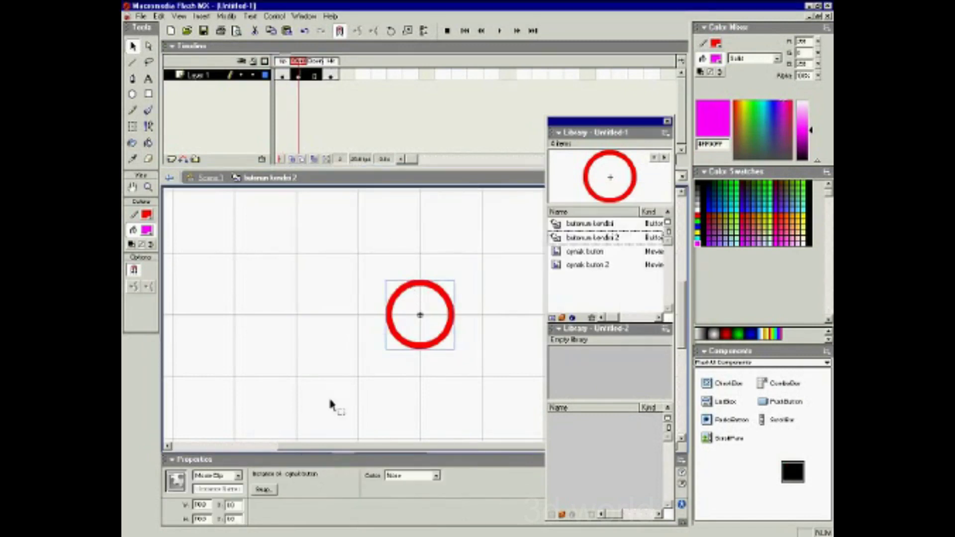
left_click(262, 489)
double_click(373, 256)
left_click(480, 228)
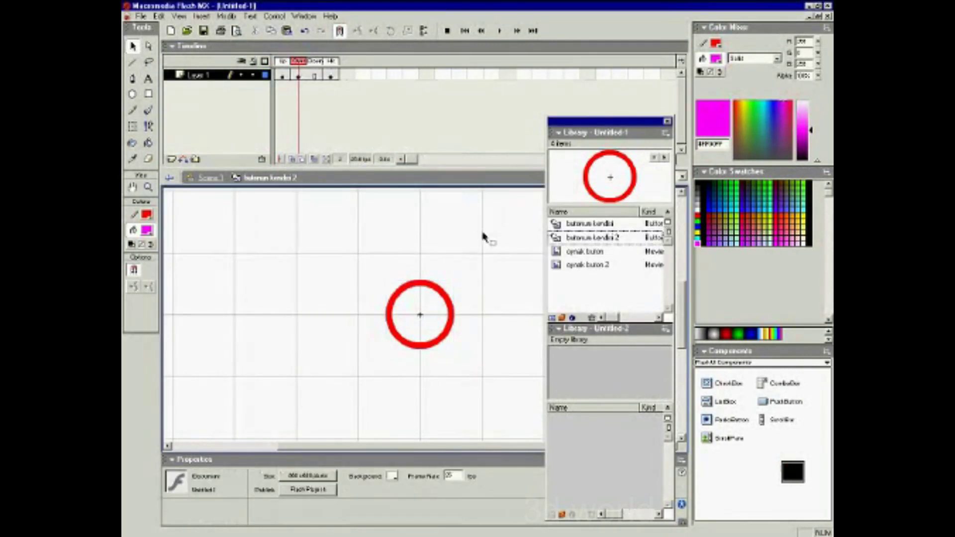
left_click(208, 178)
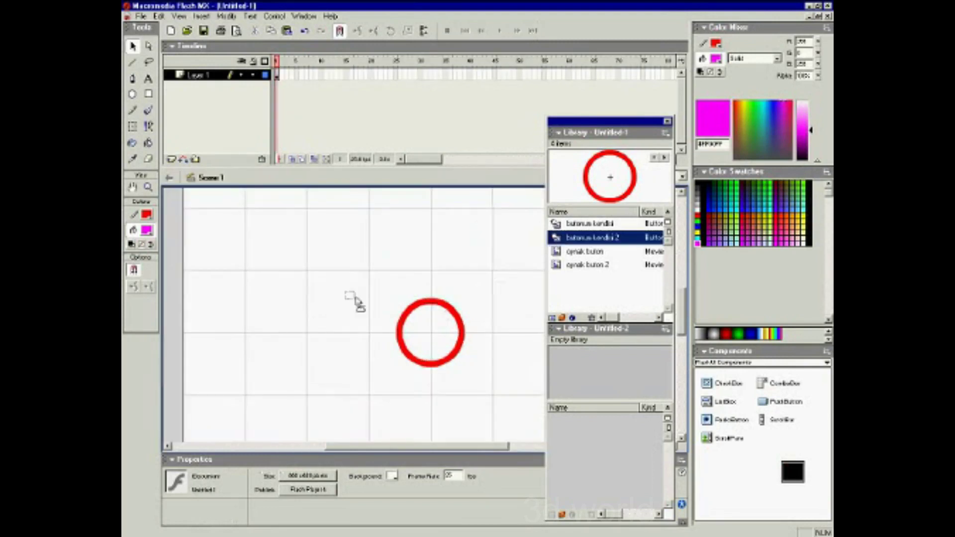
- Place 'butonun kendisi 2' up-left of the first circle, then Test Movie and hover it
mouse_move(558, 240)
left_mouse_down()
mouse_move(339, 295)
mouse_move(370, 273)
left_mouse_up()
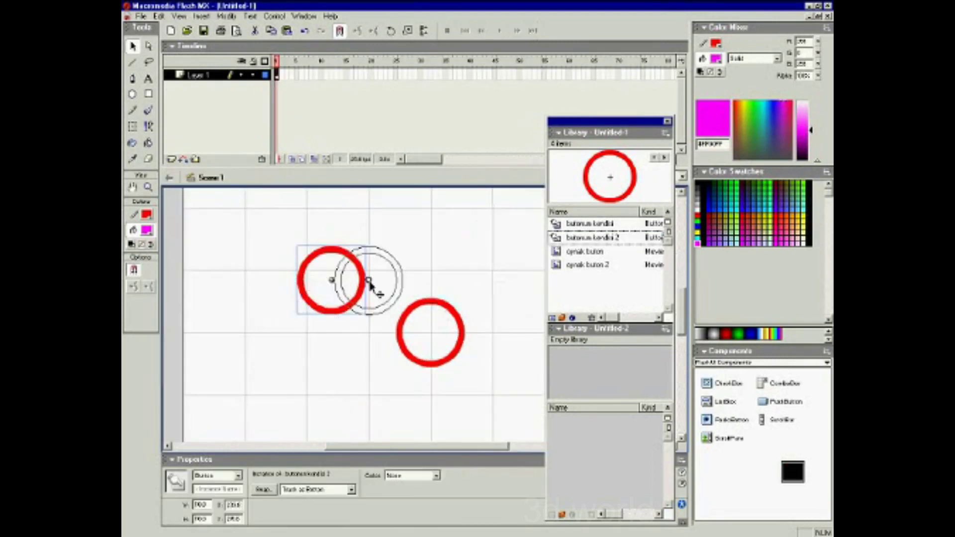
left_click(418, 251)
left_click(274, 16)
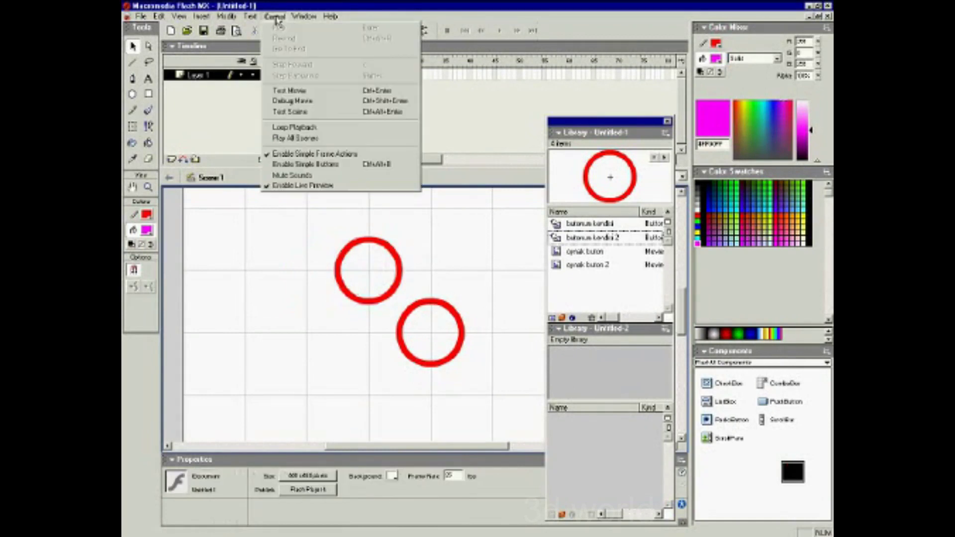
left_click(292, 91)
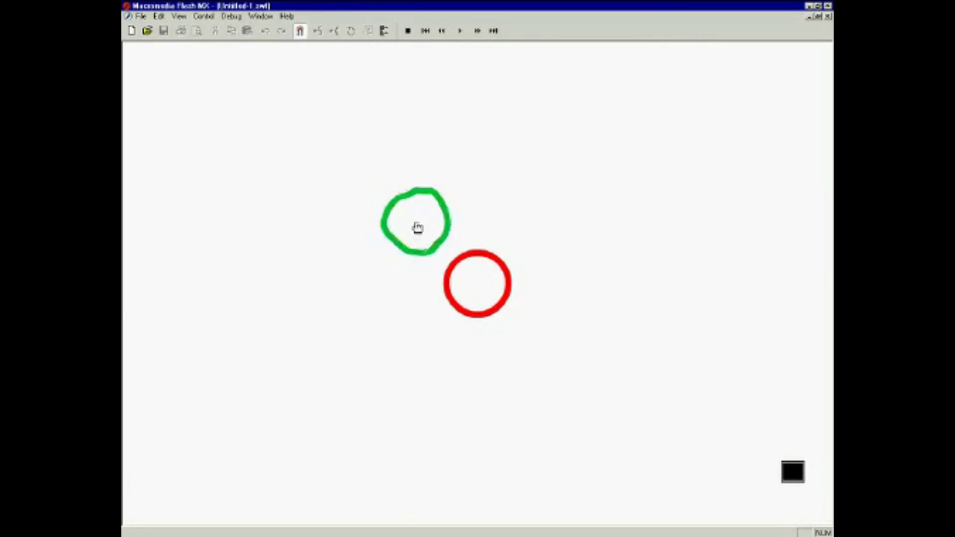
left_click_drag(418, 227, 423, 226)
left_click(828, 16)
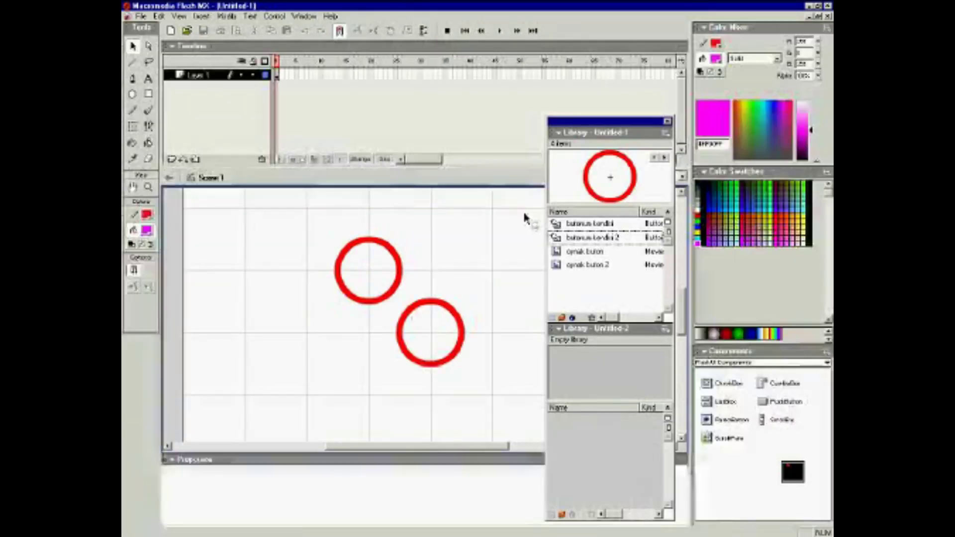
- In oynak buton 2, remove frames along Layer 1 and insert one at frame 15
left_click(560, 237)
left_click(559, 265)
double_click(559, 266)
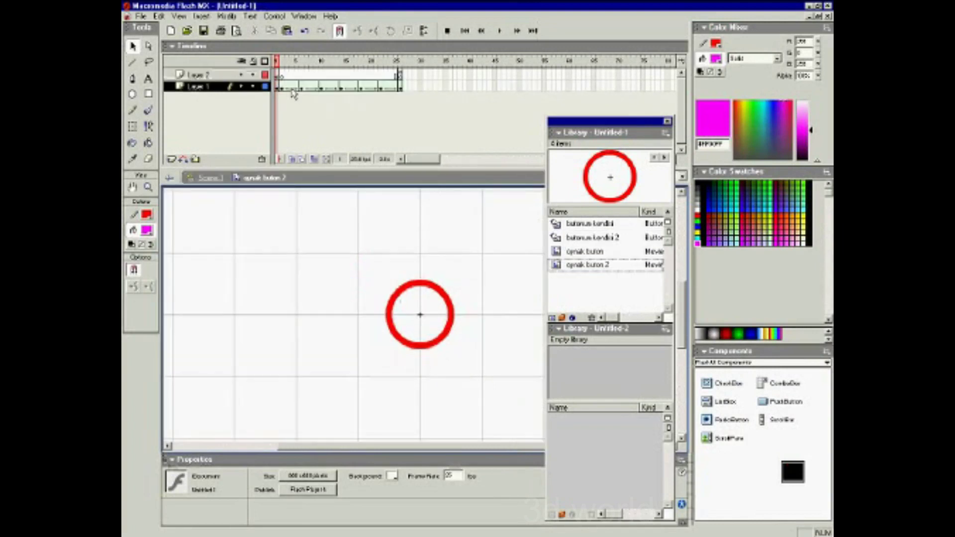
right_click(305, 86)
left_click(306, 85)
right_click(306, 86)
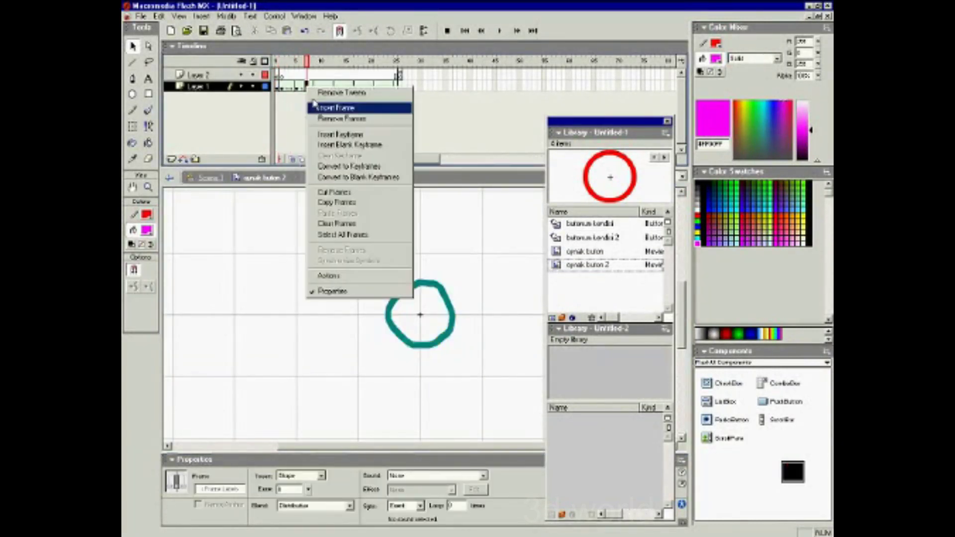
left_click(329, 118)
right_click(316, 86)
left_click(334, 115)
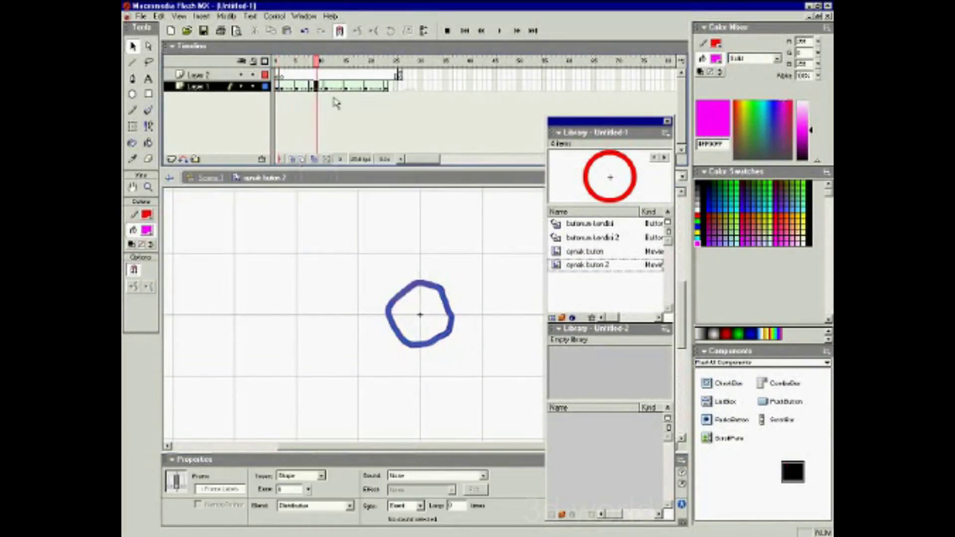
right_click(334, 86)
left_click(354, 133)
right_click(347, 86)
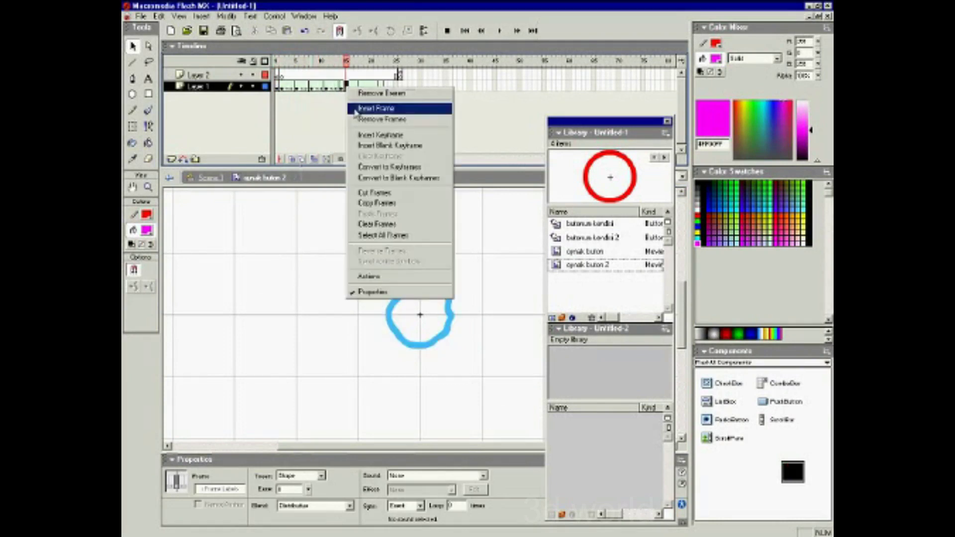
left_click(354, 109)
right_click(359, 86)
left_click(376, 120)
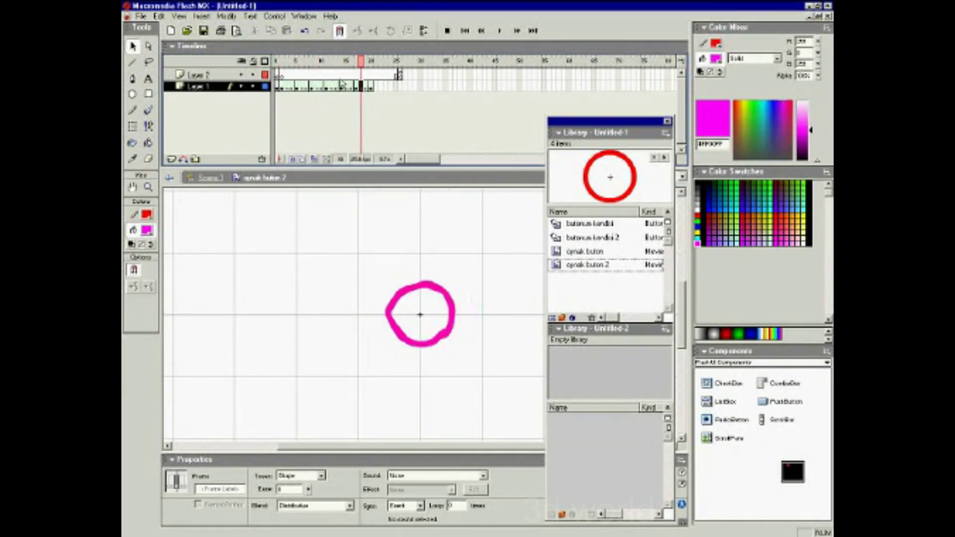
- Remove frames 5–7 from Layer 2 and change its frame length at frame 10
left_click_drag(291, 76, 305, 76)
right_click(306, 75)
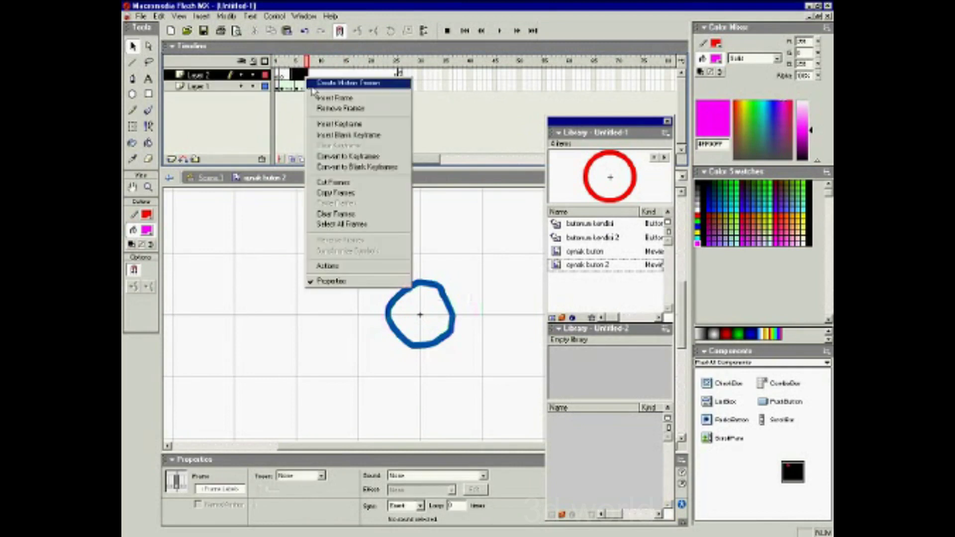
left_click(326, 110)
left_click(320, 75)
right_click(320, 74)
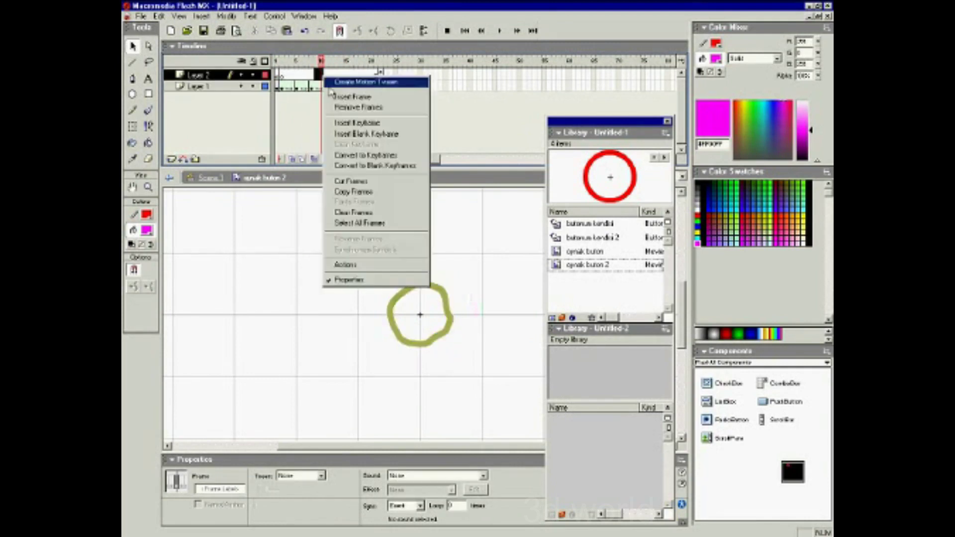
left_click(346, 107)
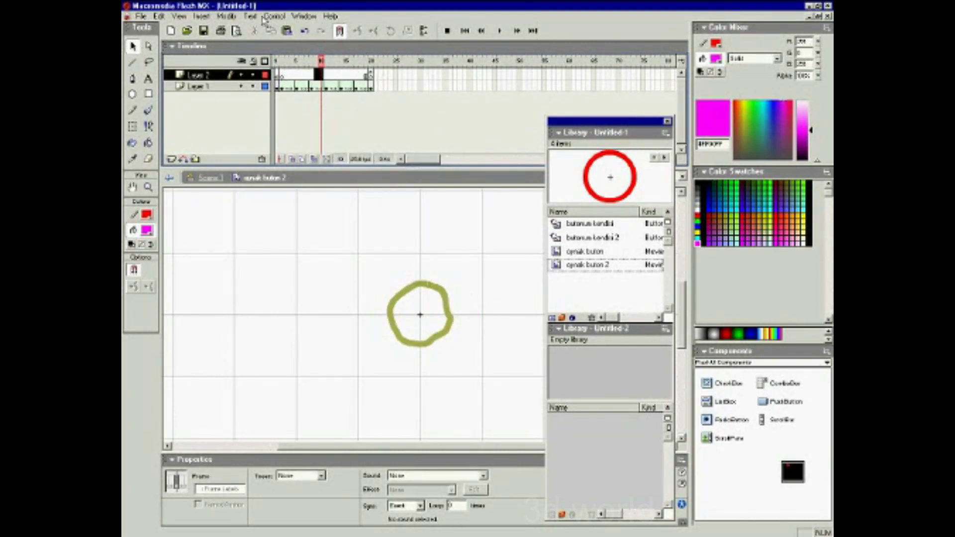
left_click(280, 16)
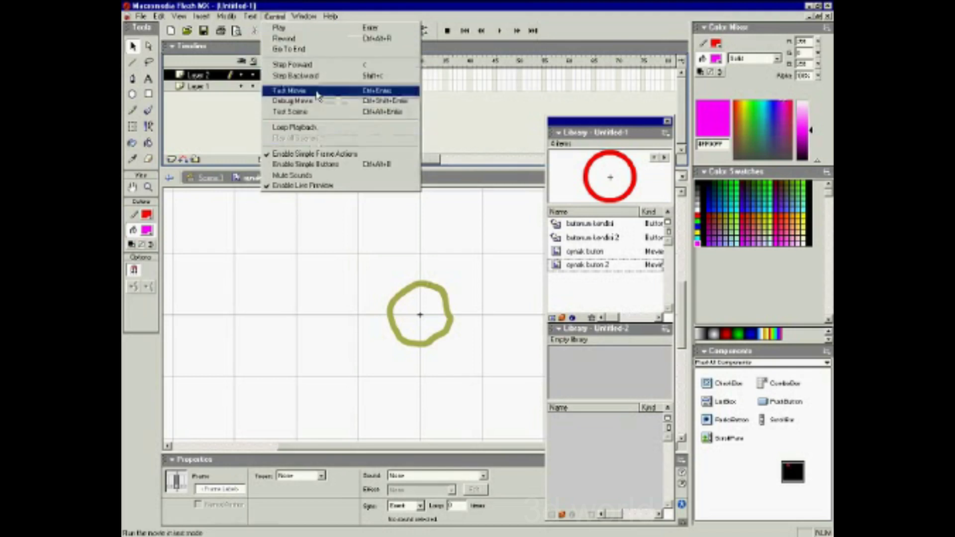
left_click(286, 92)
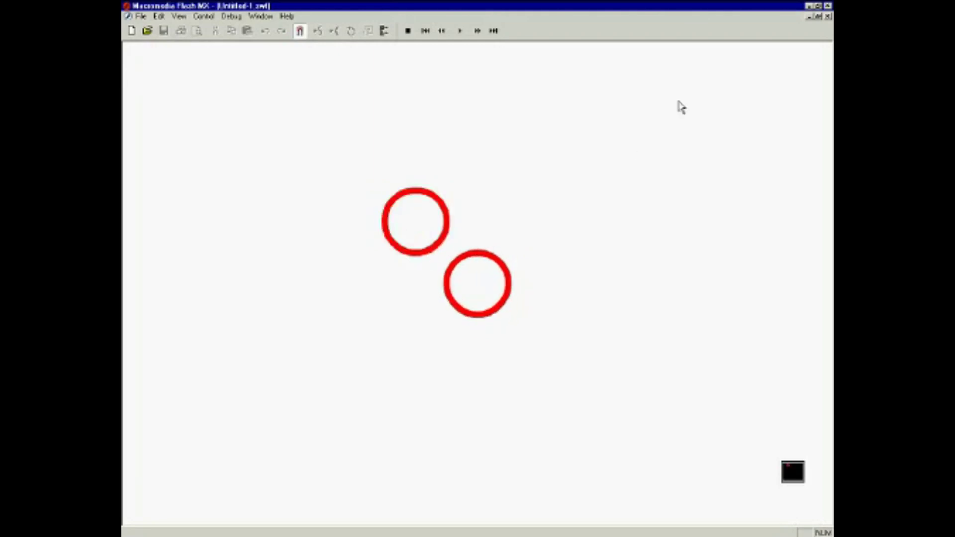
left_click(827, 17)
- Tile both open documents side by side
left_click(312, 18)
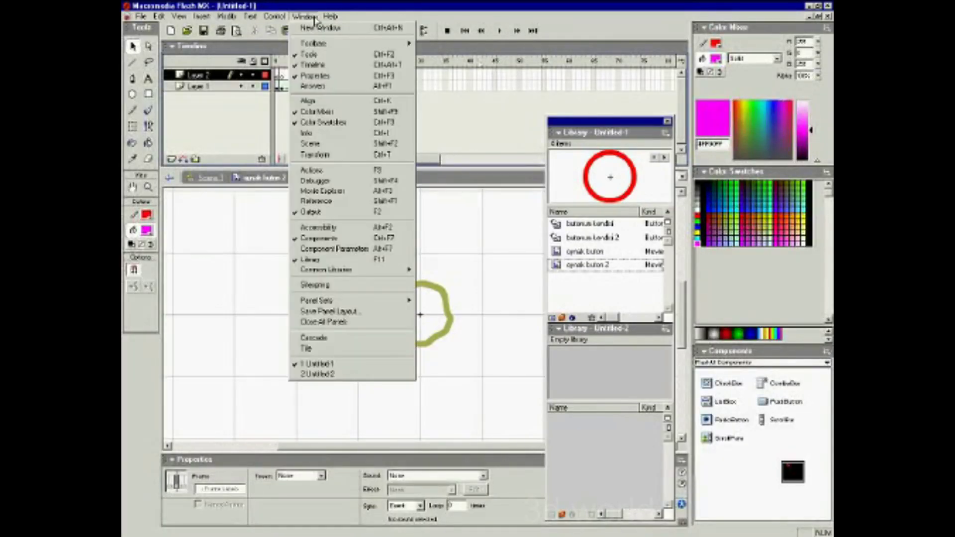
left_click(349, 349)
left_click(323, 413)
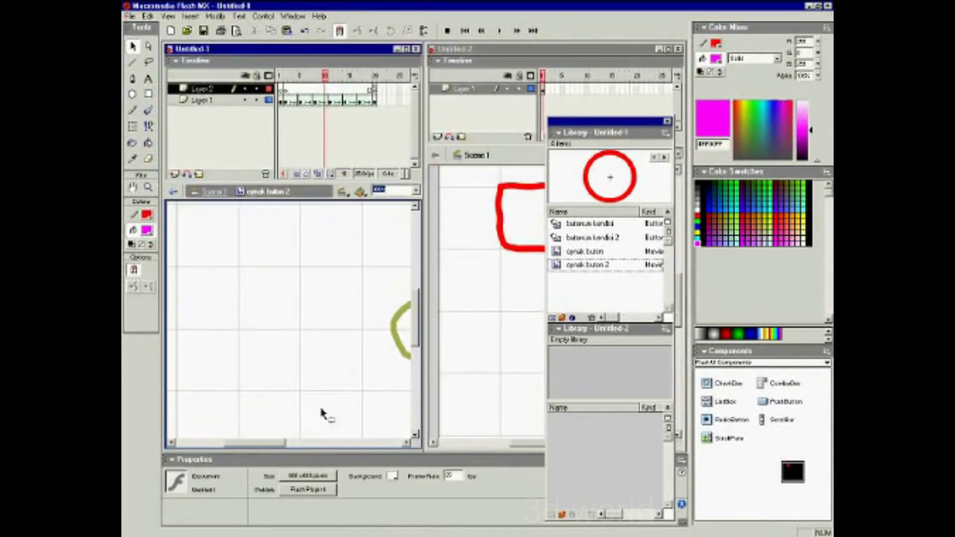
left_click_drag(273, 449, 305, 442)
- In Untitled-2, close the Library, zoom out and pan so all red squares show
left_click(480, 354)
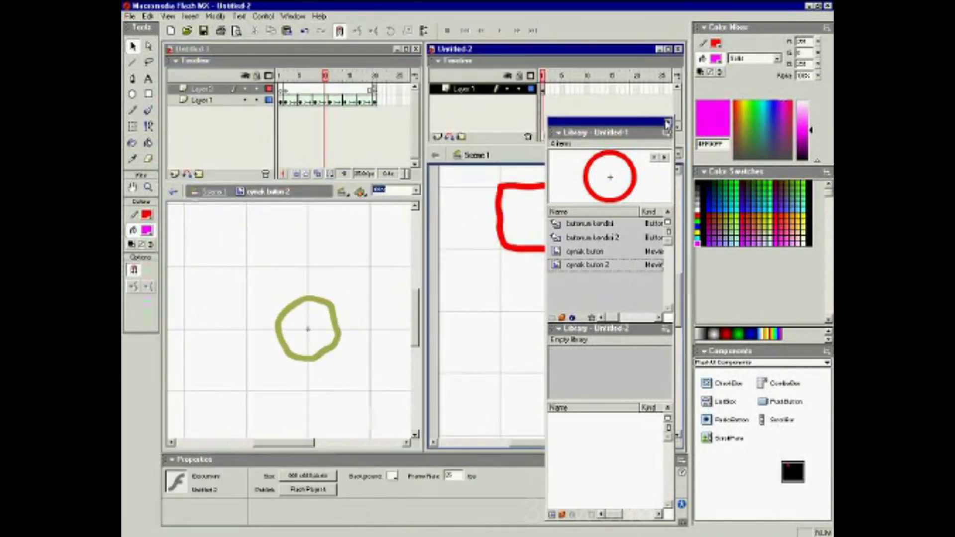
left_click(666, 124)
key("z")
left_click(548, 309, "alt")
left_click_drag(572, 321, 530, 304)
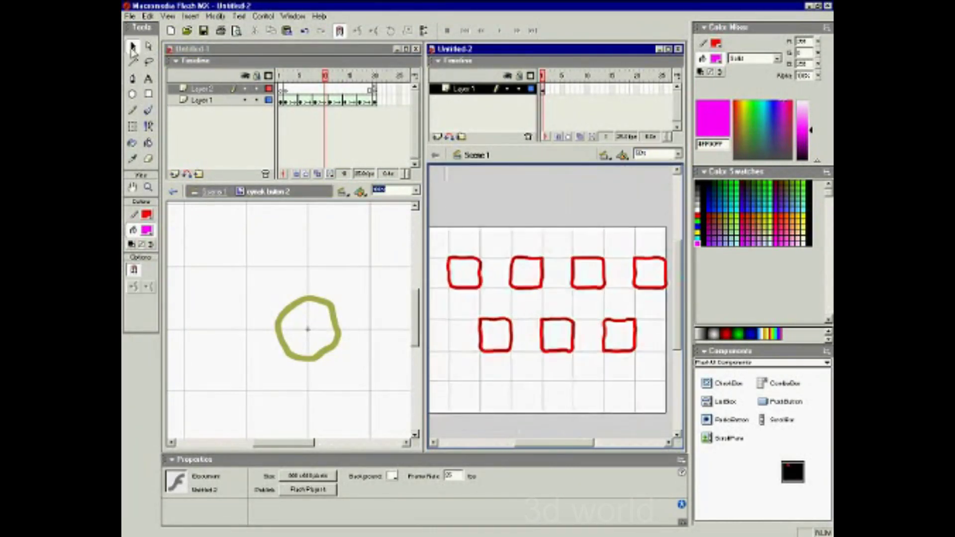